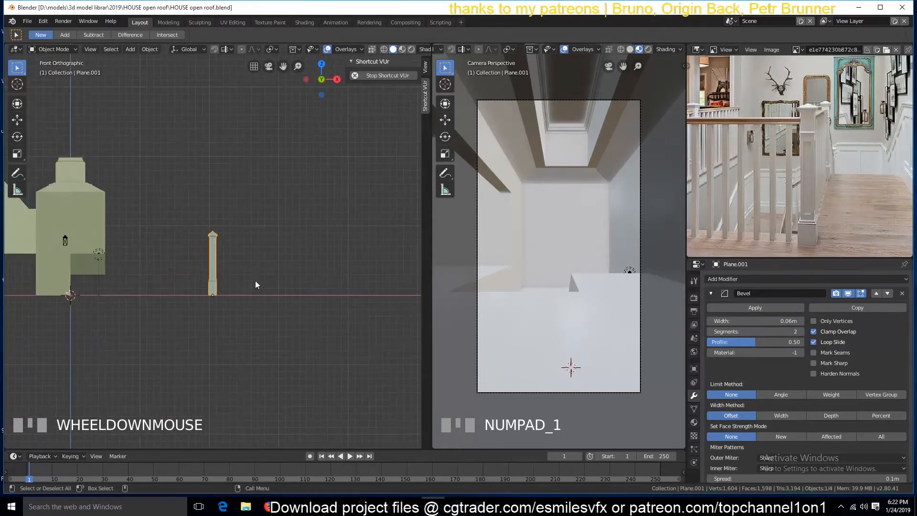
Move the post to the raised floor's corner inside the house, scale it down to about 0.46, and save the file
key("g")
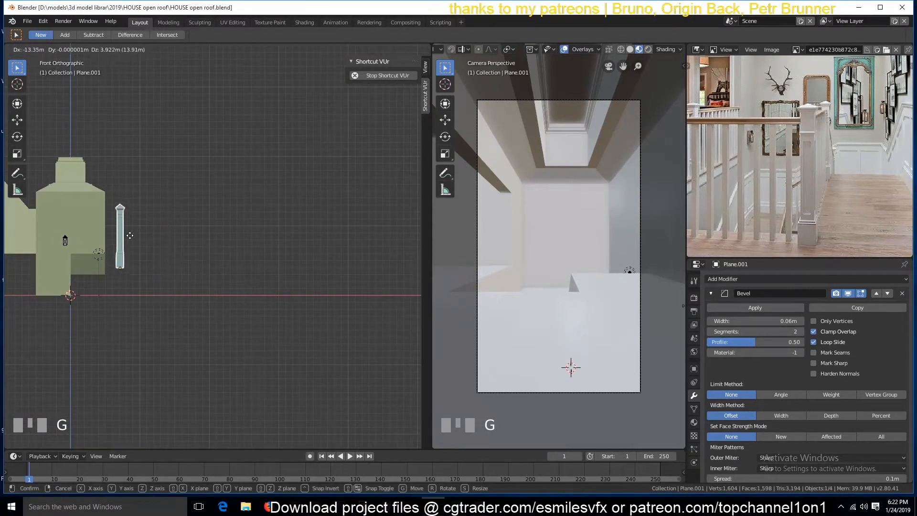
left_click(94, 225)
key("s")
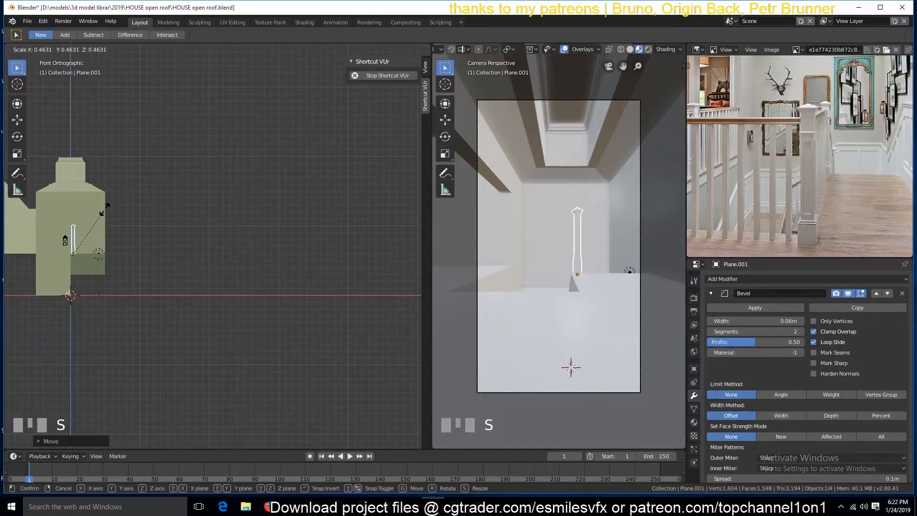
left_click(105, 209)
key("KP_Decimal")
scroll(123, 211, "down", 9)
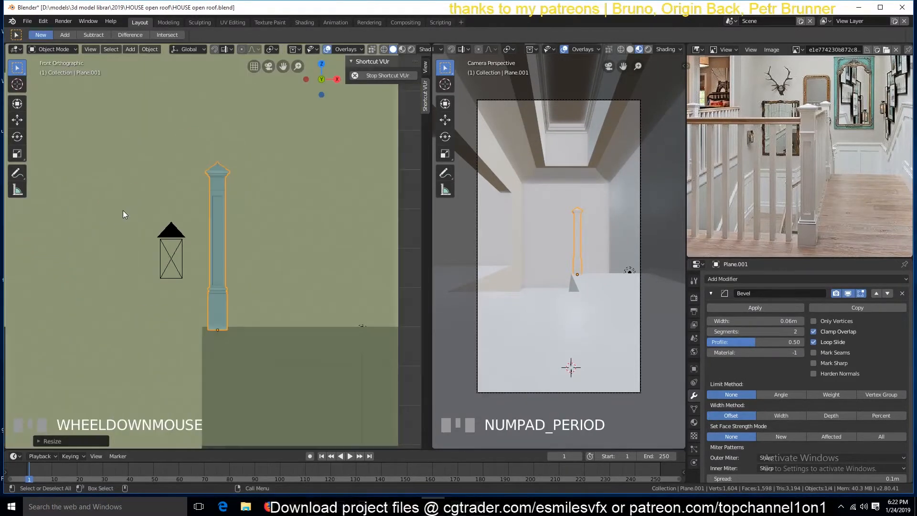
key("grave")
scroll(219, 265, "down", 2)
scroll(219, 264, "down", 4)
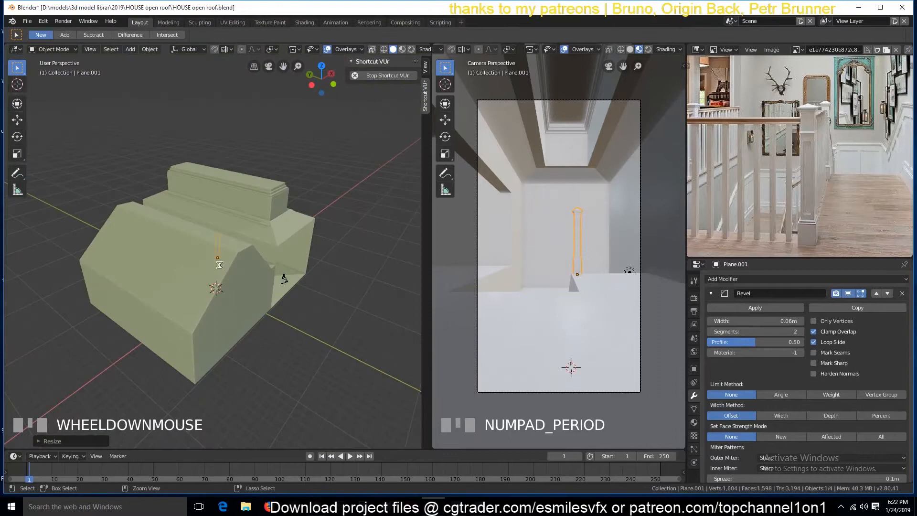
key("ctrl+s")
Select the house and check its normals with the Face Orientation overlay switched on and off again
left_click(219, 264)
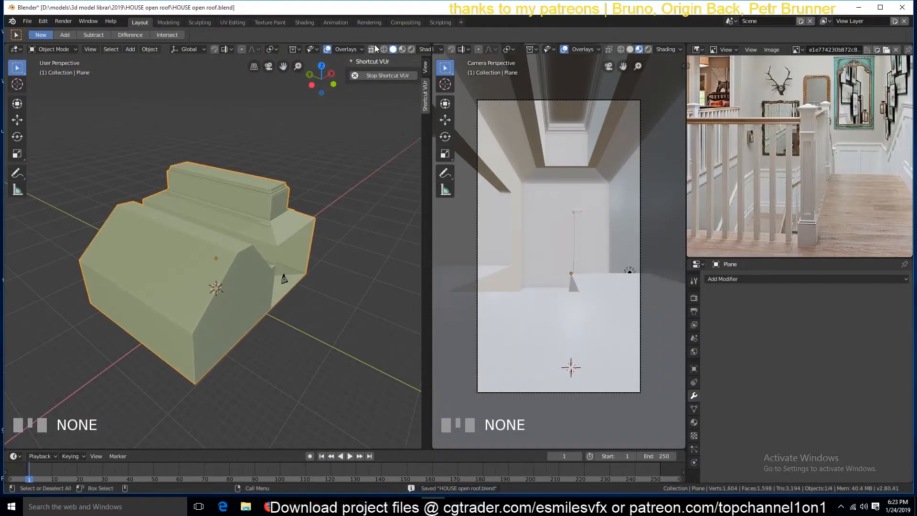
left_click(423, 50)
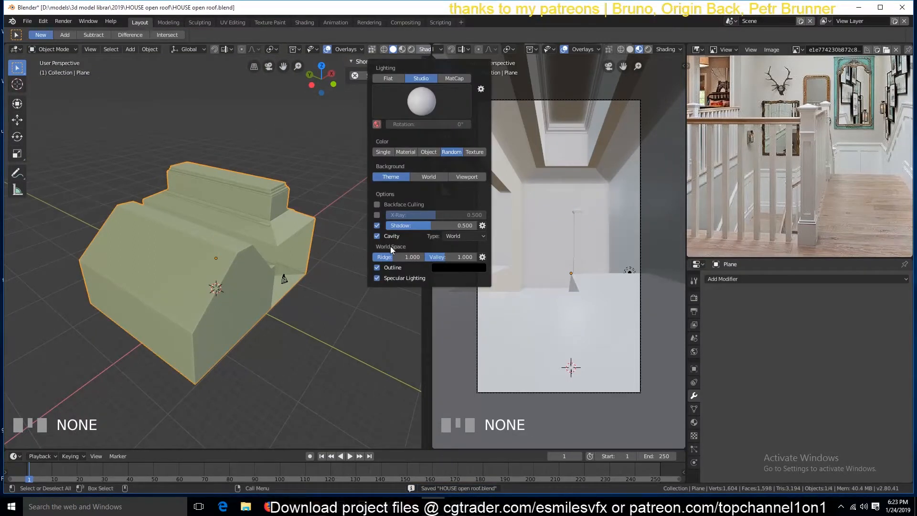
left_click(359, 51)
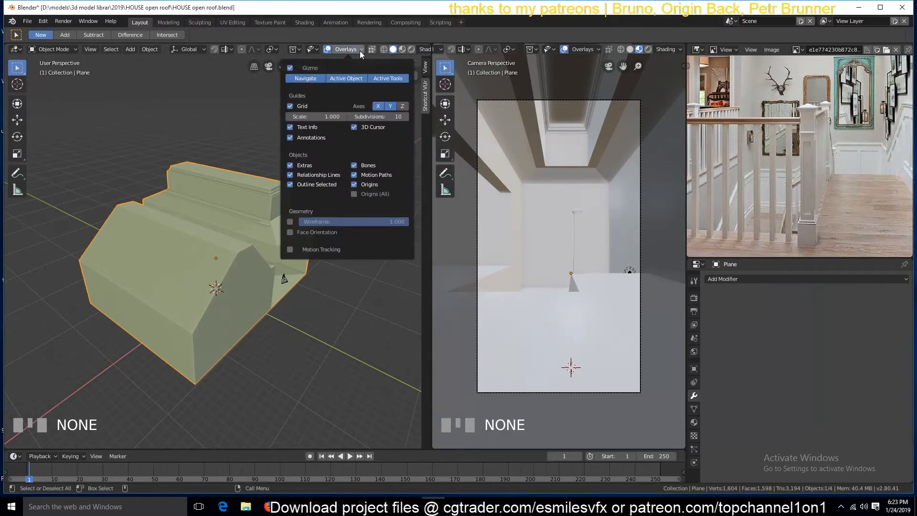
left_click(296, 234)
left_click(296, 234)
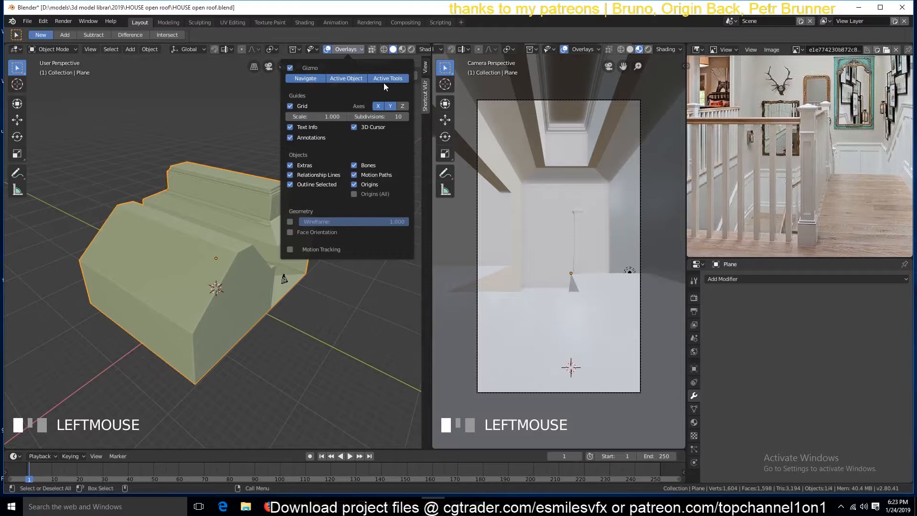
Enable Backface Culling for the main viewport and return it to solid shading
left_click(404, 51)
left_click(404, 51)
left_click(403, 49)
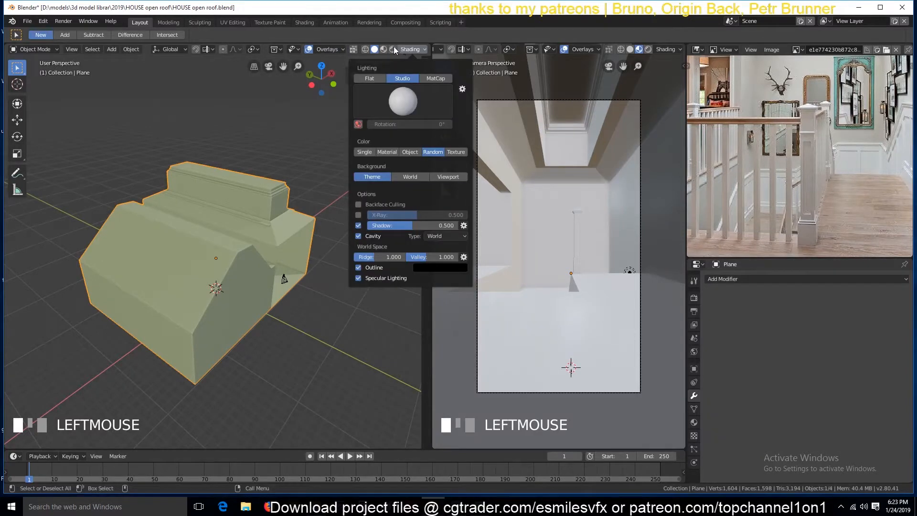
left_click(393, 49)
left_click(384, 49)
left_click(410, 49)
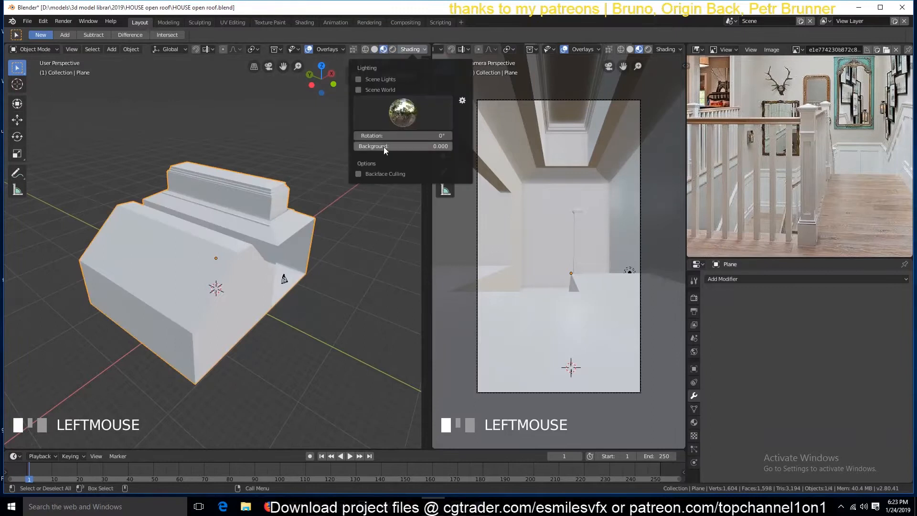
left_click(374, 174)
left_click(374, 49)
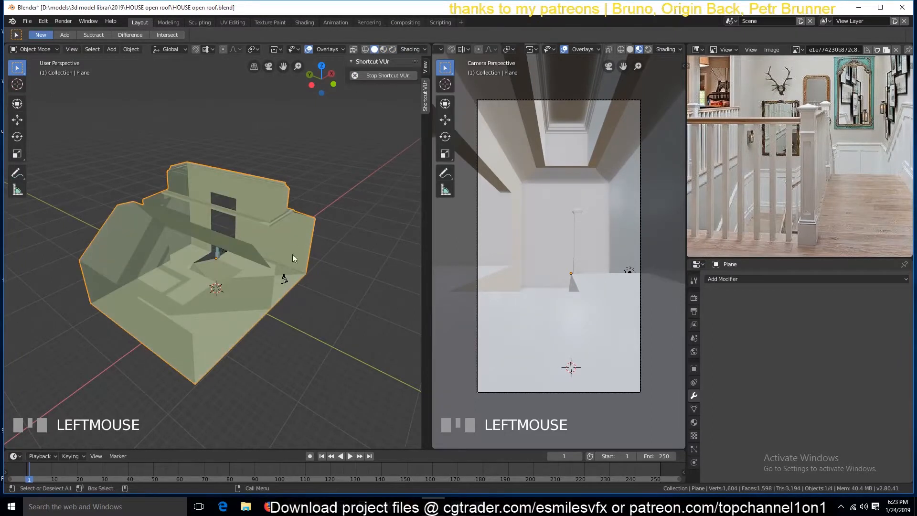
Recalculate the normals of all the house's faces with the Inside option on
key("Tab")
key("a")
key("shift+n")
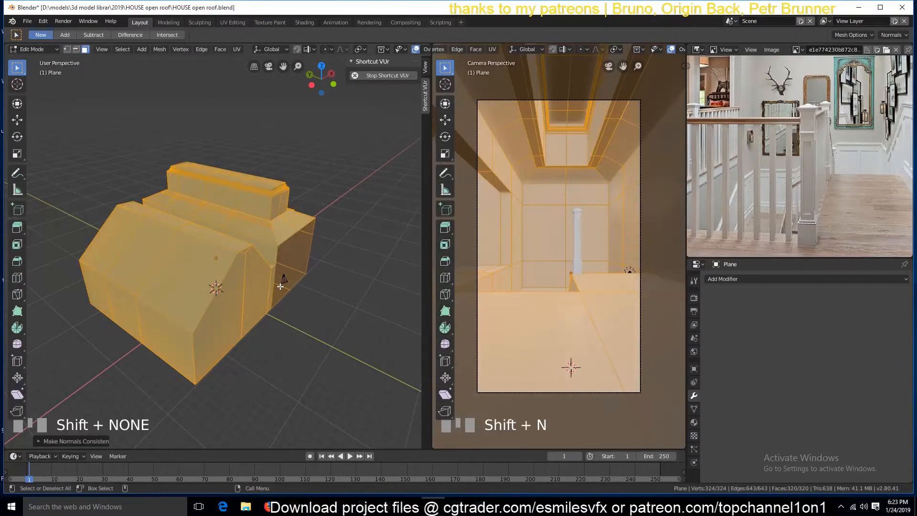
left_click(77, 441)
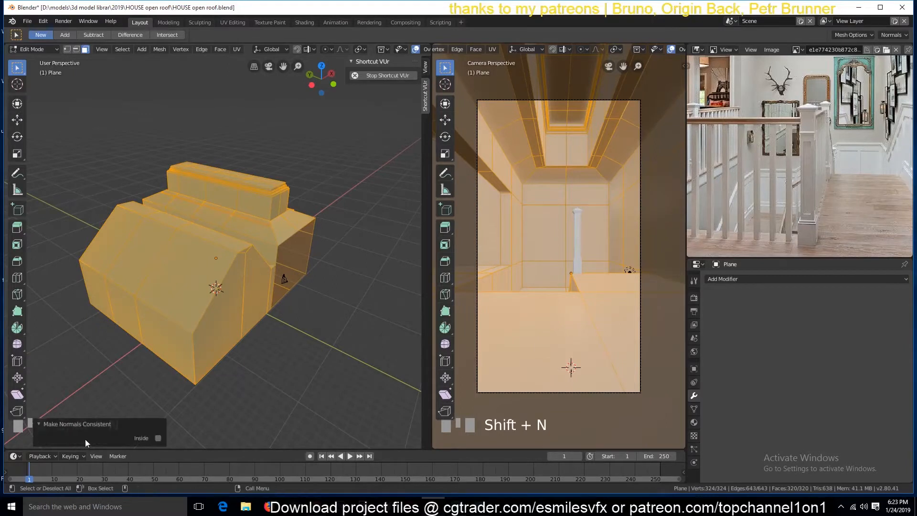
left_click(158, 439)
key("Tab")
Examine how the post sits relative to the raised floor's corner inside the house
scroll(282, 349, "up", 5)
key("grave")
scroll(254, 331, "up", 5)
middle_click_drag(257, 333, 352, 342)
key("grave")
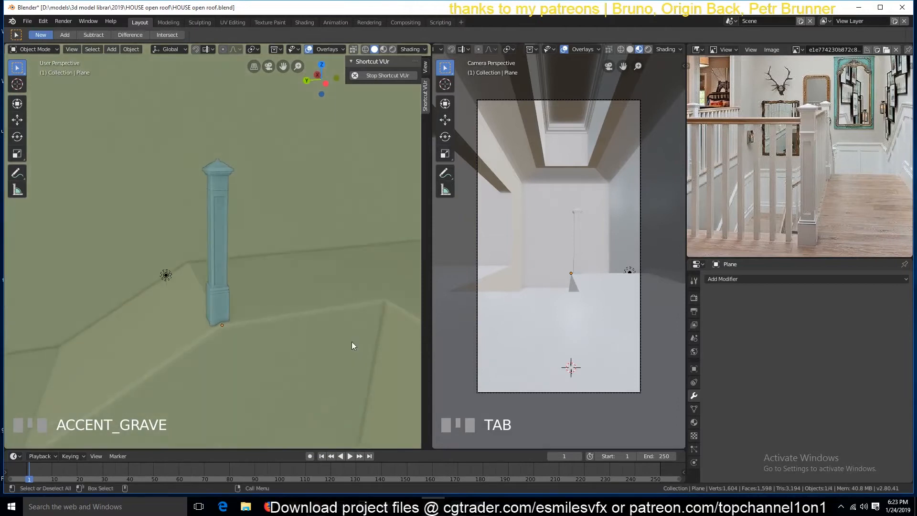
left_click(218, 292)
scroll(229, 304, "down", 1)
key("grave")
middle_click_drag(228, 304, 222, 305)
key("Tab")
key("Tab")
left_click(338, 307)
key("Tab")
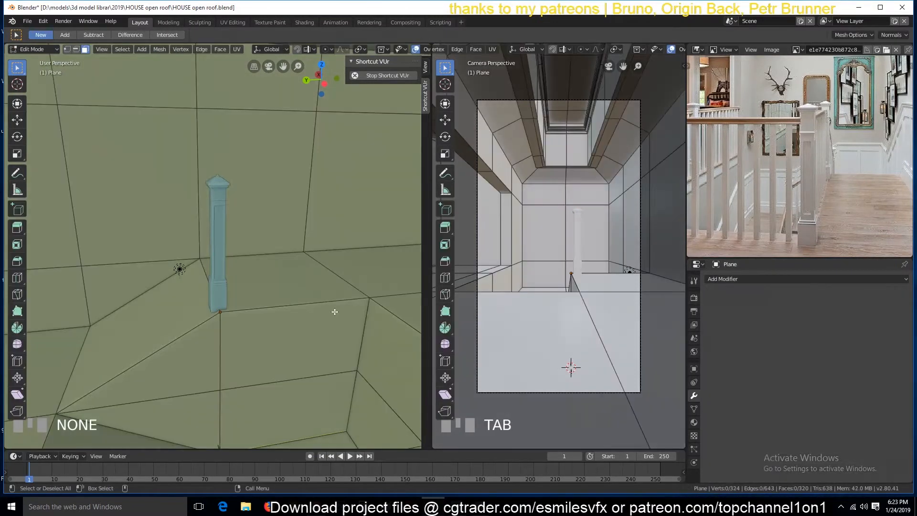
key("1")
scroll(315, 316, "down", 1)
key("grave")
middle_click_drag(315, 316, 307, 324)
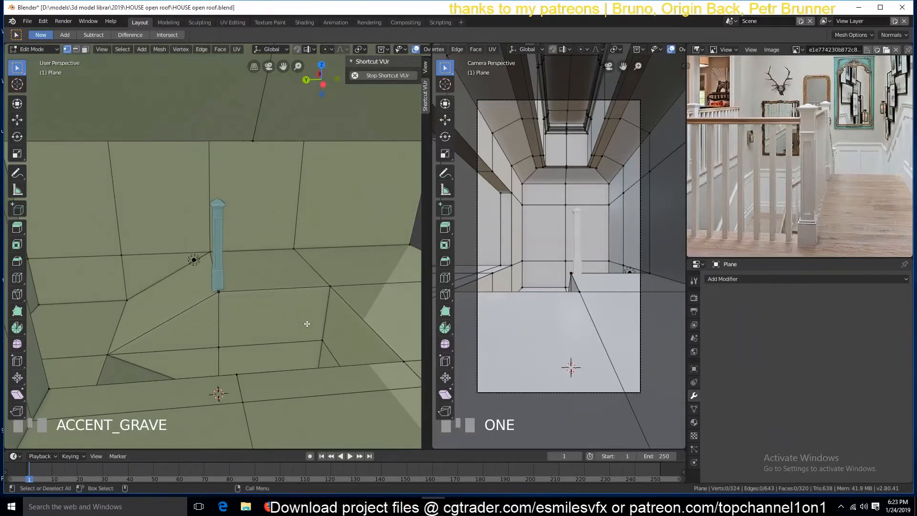
Adjust the post's height along Z, move it -0.256 m along X onto the floor corner, and save the file
key("Tab")
left_click(221, 260)
scroll(224, 283, "up", 3)
key("grave")
middle_click_drag(223, 283, 249, 291)
key("g")
key("z")
left_click(252, 291)
key("g")
key("x")
left_click(257, 296)
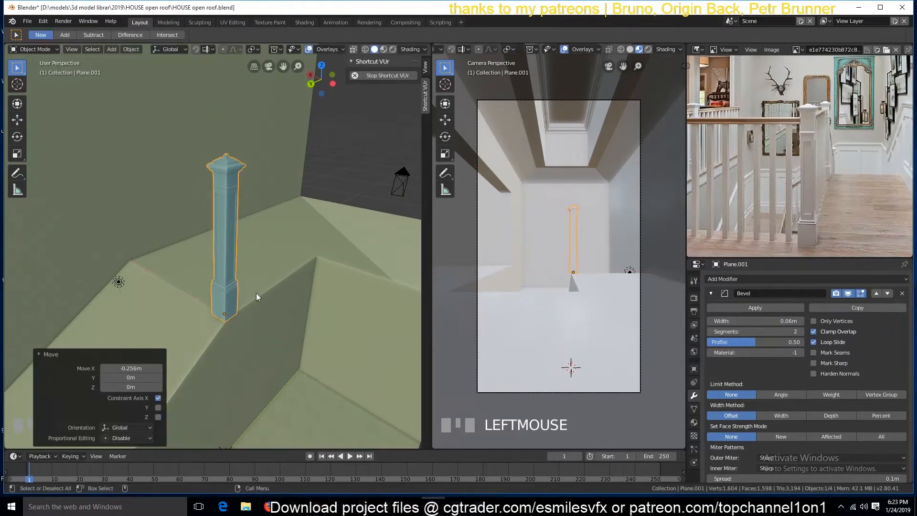
scroll(713, 215, "down", 2)
key("ctrl+s")
Select the house mesh's corner vertex at the post's base and turn on X-ray display
middle_click_drag(331, 256, 319, 268)
left_click(314, 285)
key("Tab")
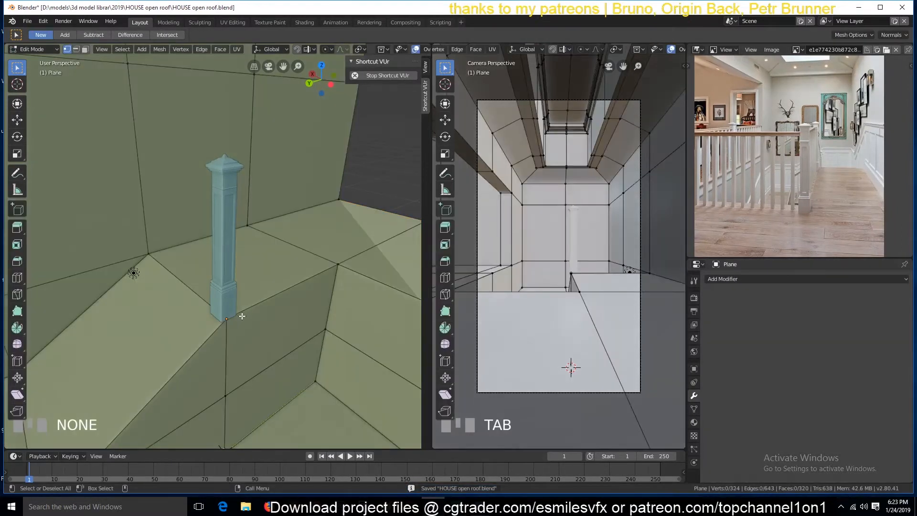
left_click(234, 317)
scroll(329, 299, "down", 2)
left_click(338, 327, "ctrl")
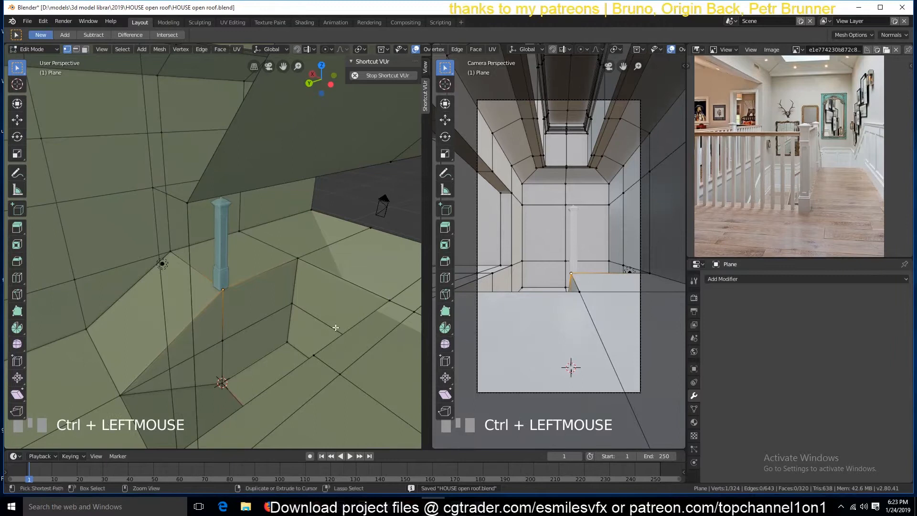
key("Tab")
left_click(301, 264)
key("Tab")
scroll(287, 268, "down", 2)
key("grave")
scroll(345, 50, "down", 3)
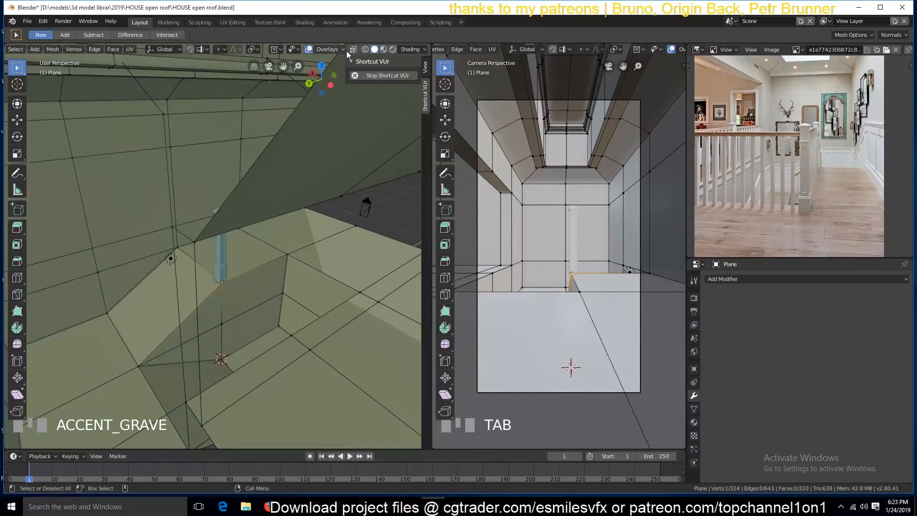
left_click(353, 49)
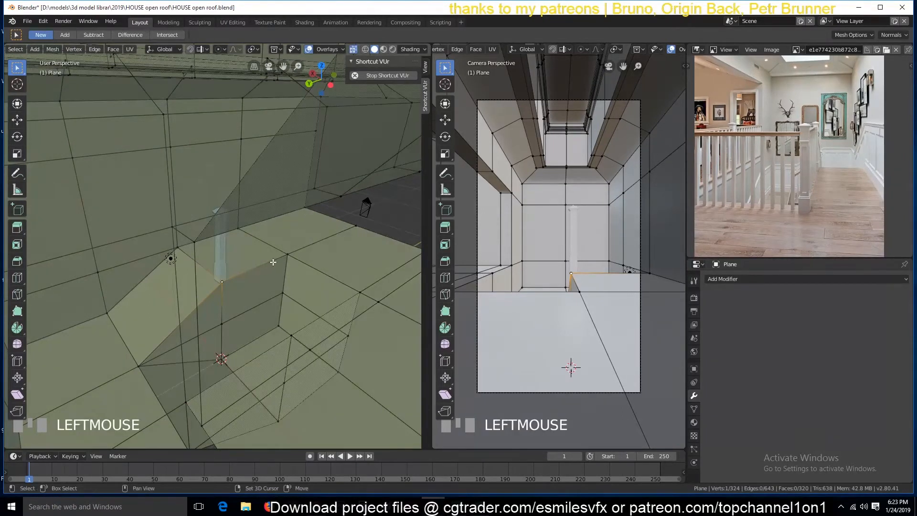
left_click(287, 254, "shift")
left_click(361, 292, "shift")
key("grave")
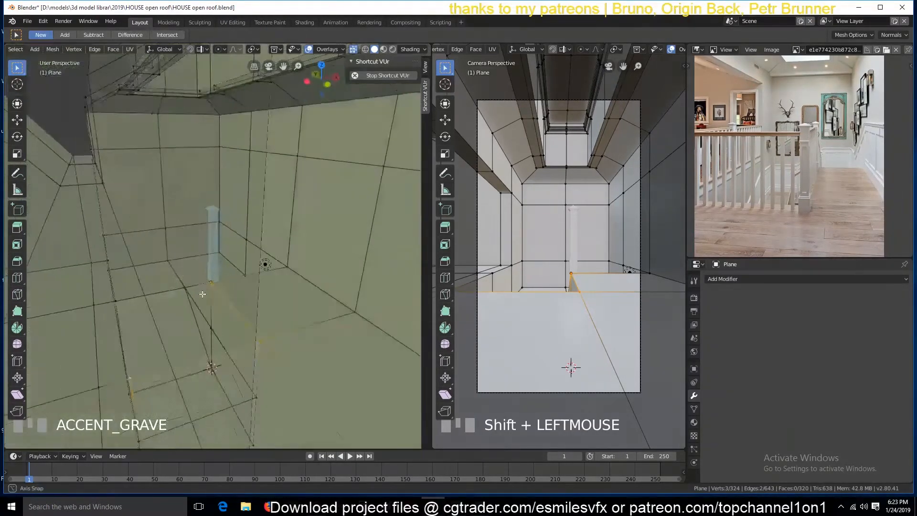
left_click(121, 289, "shift")
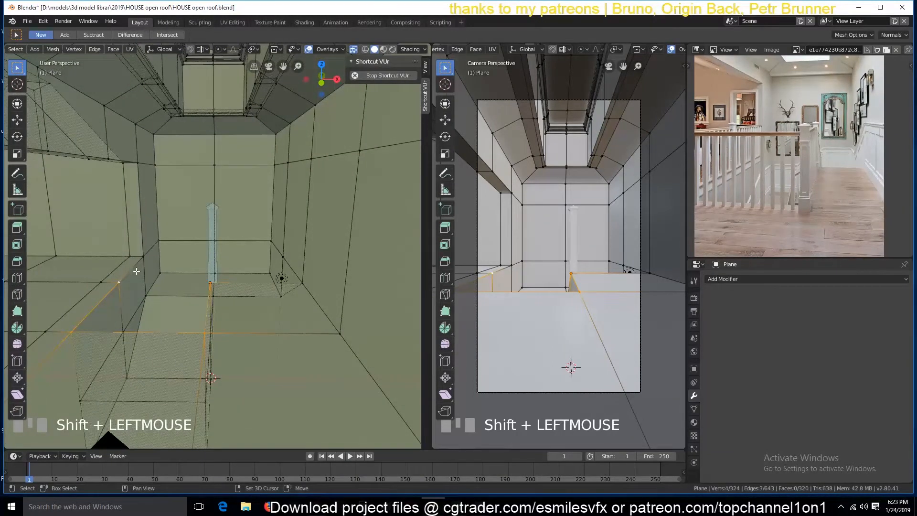
key("grave")
mouse_move(175, 297)
middle_mouse_down()
mouse_move(216, 303)
mouse_move(167, 309)
mouse_move(174, 322)
mouse_move(190, 322)
mouse_move(174, 321)
mouse_move(207, 352)
mouse_move(241, 352)
mouse_move(231, 368)
mouse_move(225, 353)
mouse_move(249, 349)
mouse_move(198, 354)
mouse_move(192, 294)
middle_mouse_up()
key("a")
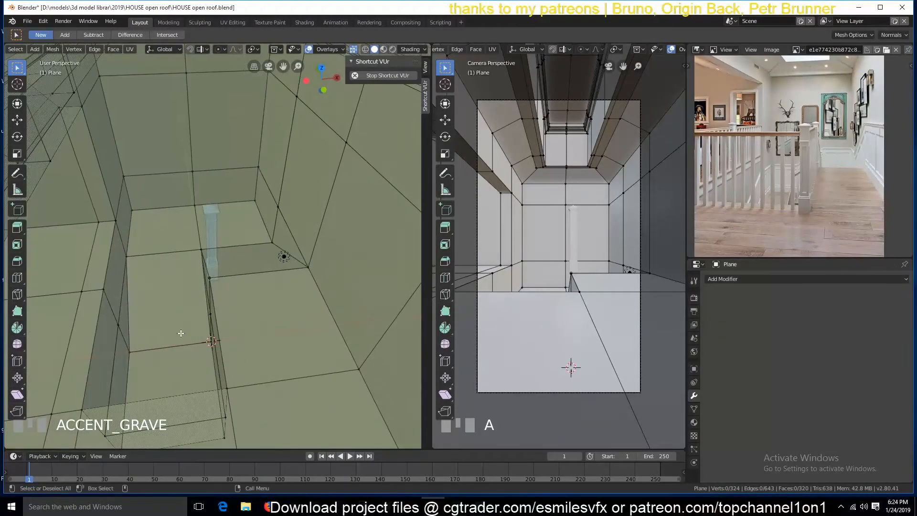
Add a single loop cut running lengthwise through the house beside the post, slid to a factor of -0.720
key("ctrl+r")
left_click(192, 253)
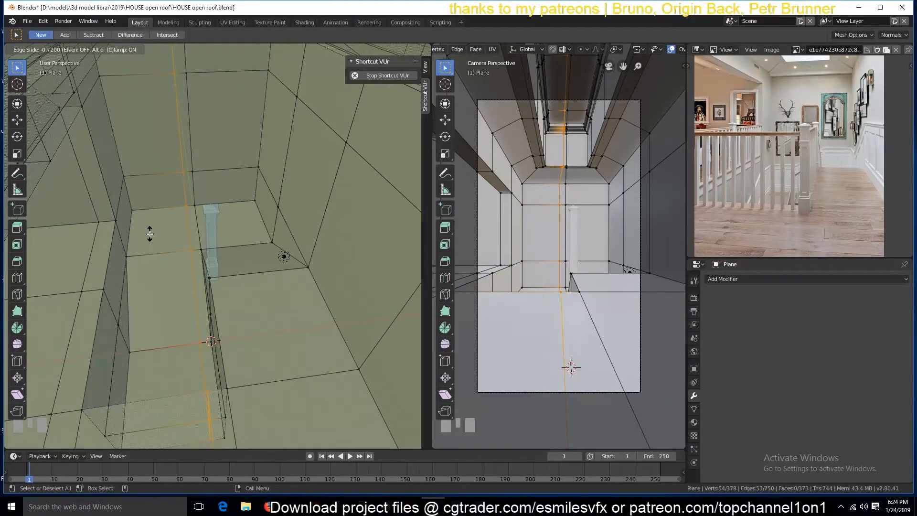
left_click(149, 234)
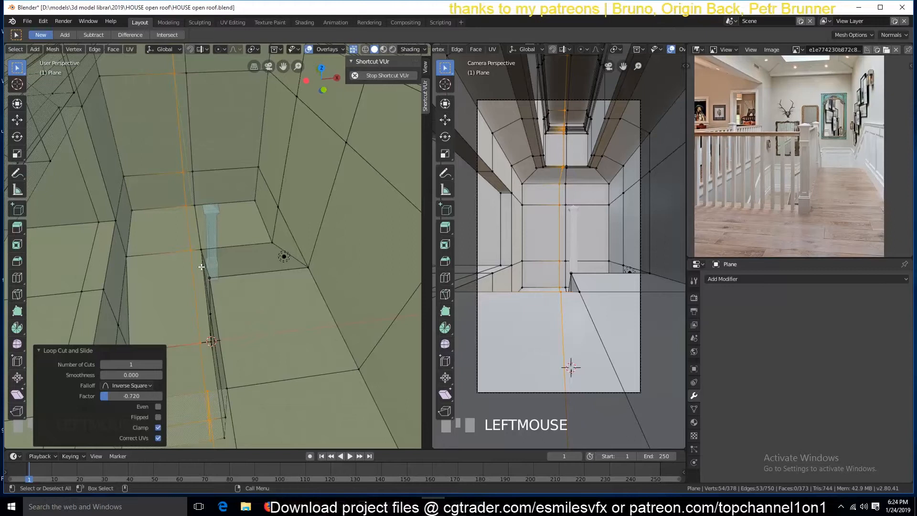
Straighten the new edge loop by scaling it to 0 along X in top view, and switch to wireframe shading
key("KP_7")
scroll(207, 261, "down", 2)
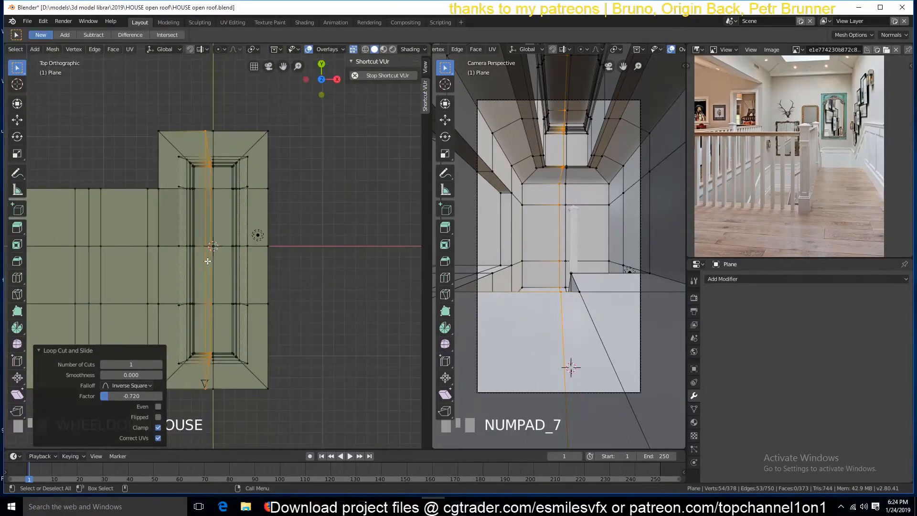
key("KP_5")
key("KP_5")
key("s")
key("x")
key("0")
left_click(247, 264)
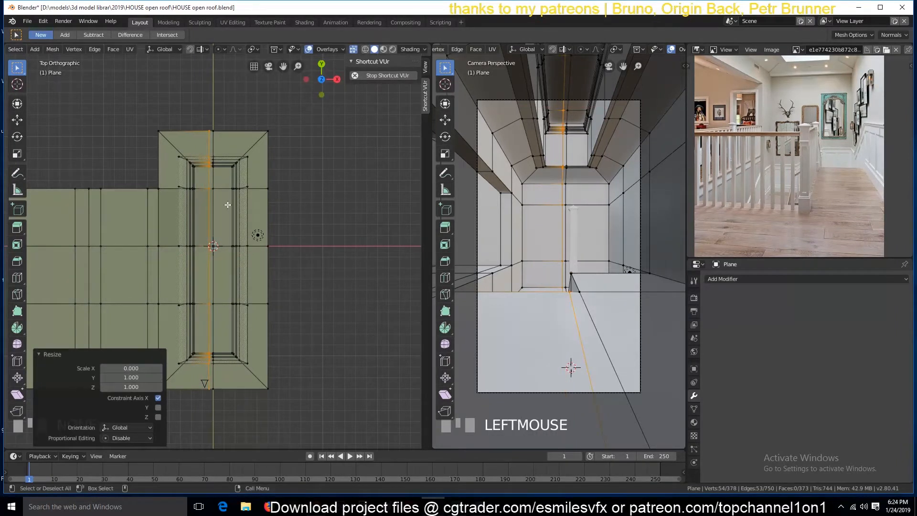
key("z")
left_click(172, 198)
key("a")
key("a")
key("b")
left_click_drag(213, 108, 229, 387)
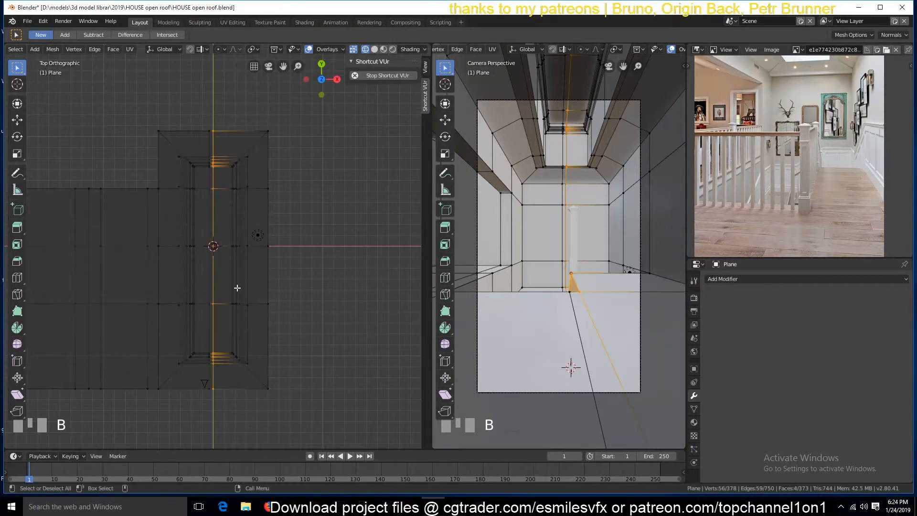
key("g")
key("x")
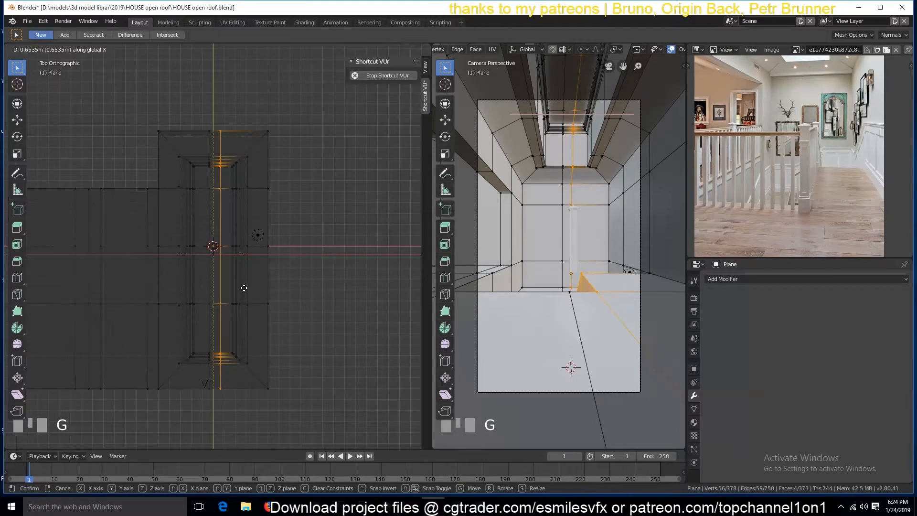
right_click(245, 288)
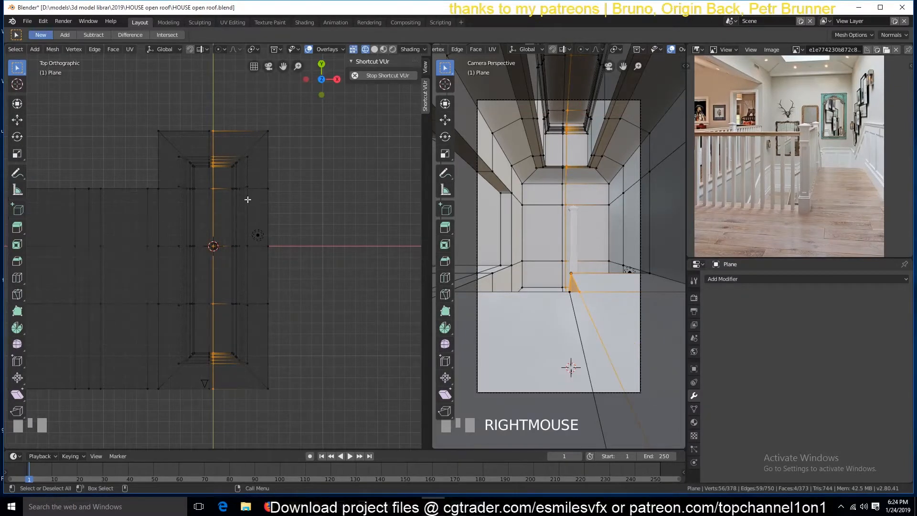
Move the half of the house on the positive X side about 1.13 m along X, restore solid shading, and save the file
key("b")
left_click_drag(219, 99, 301, 389)
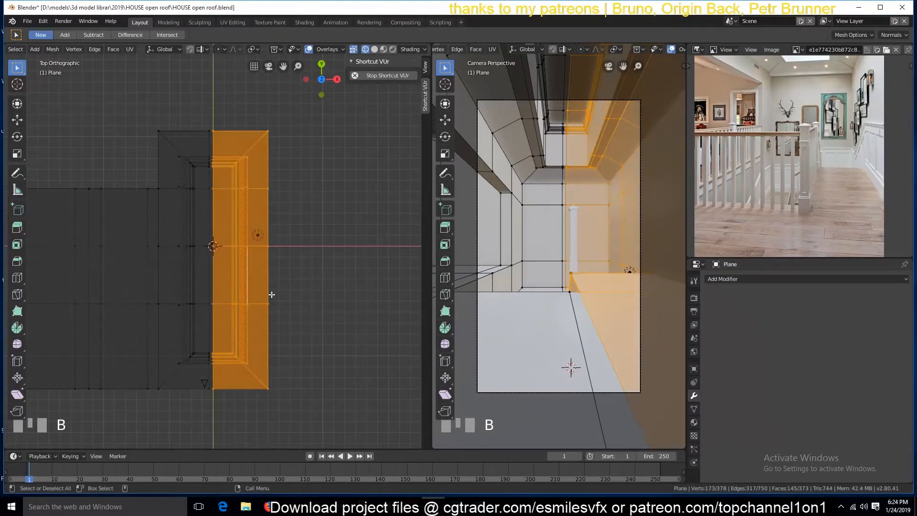
key("g")
key("x")
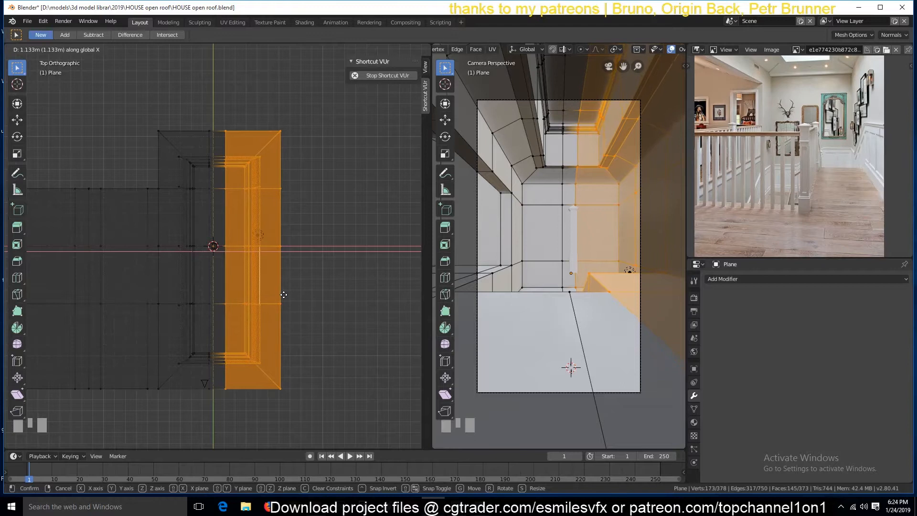
left_click(284, 294)
key("Tab")
key("z")
left_click(335, 295)
key("ctrl+s")
Select the two narrow floor faces at the bottom of the stairwell and extrude them down 4.38 m
key("grave")
middle_click_drag(243, 365, 321, 331)
key("Tab")
key("alt+a")
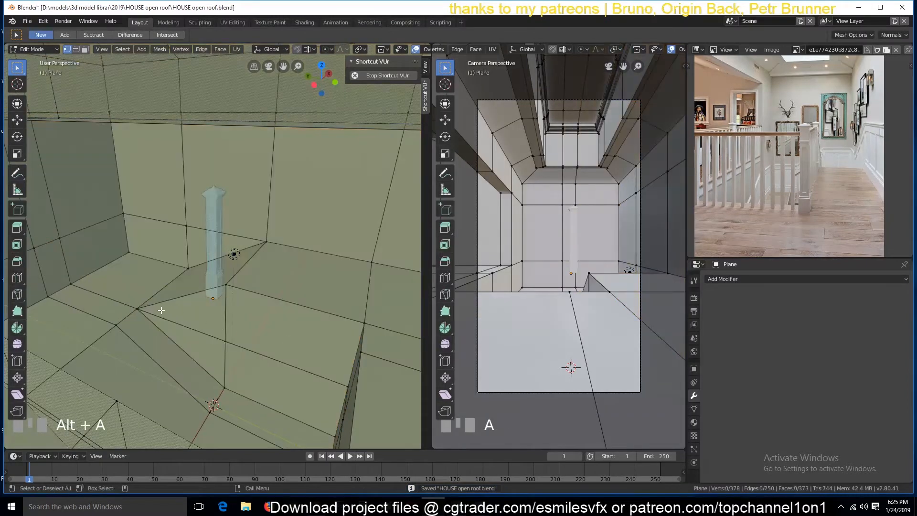
left_click(145, 307)
key("3")
left_click(184, 371)
key("grave")
middle_click_drag(185, 371, 334, 388)
left_click(303, 378, "ctrl")
left_click(305, 379, "shift")
key("grave")
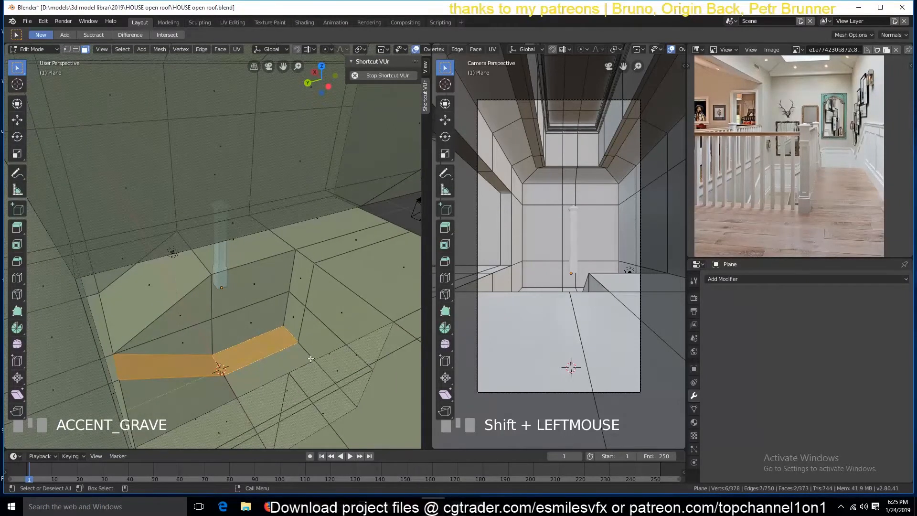
key("e")
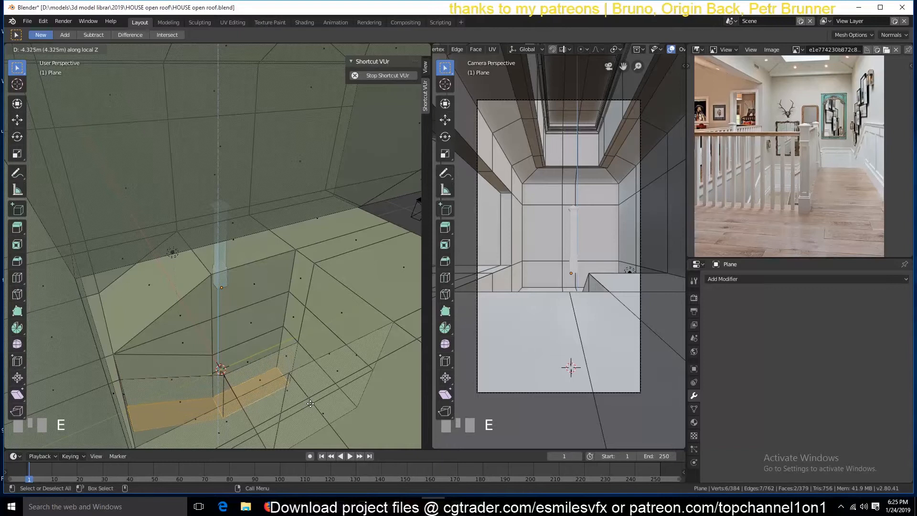
left_click(311, 403)
middle_click_drag(311, 403, 202, 405)
Scale the extruded stairwell bottom faces in front view and move them along Z
key("KP_1")
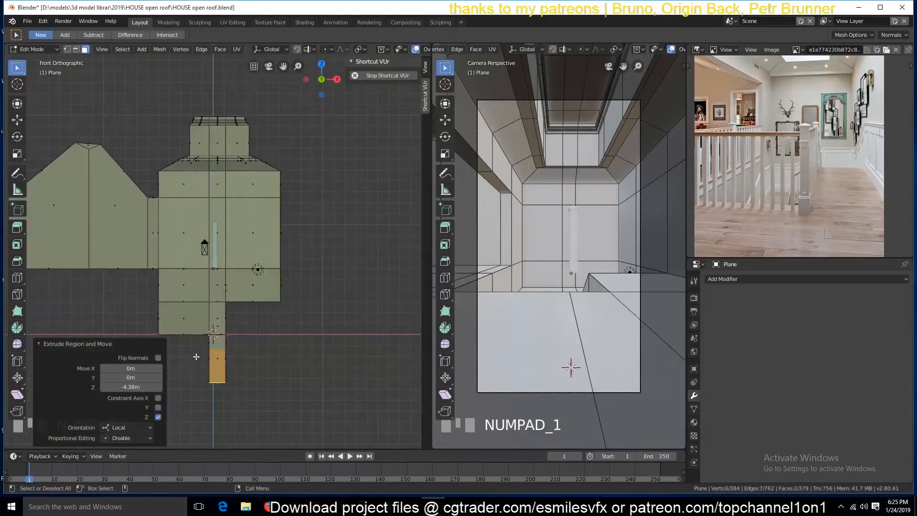
key("s")
left_click(196, 357)
key("g")
key("z")
left_click(235, 350)
middle_click_drag(235, 350, 275, 387)
key("Tab")
key("Tab")
key("Tab")
key("Tab")
Select the connected vertex path along the upper edges of the stairwell opening, including the long side edge beside the floor
key("alt+a")
key("1")
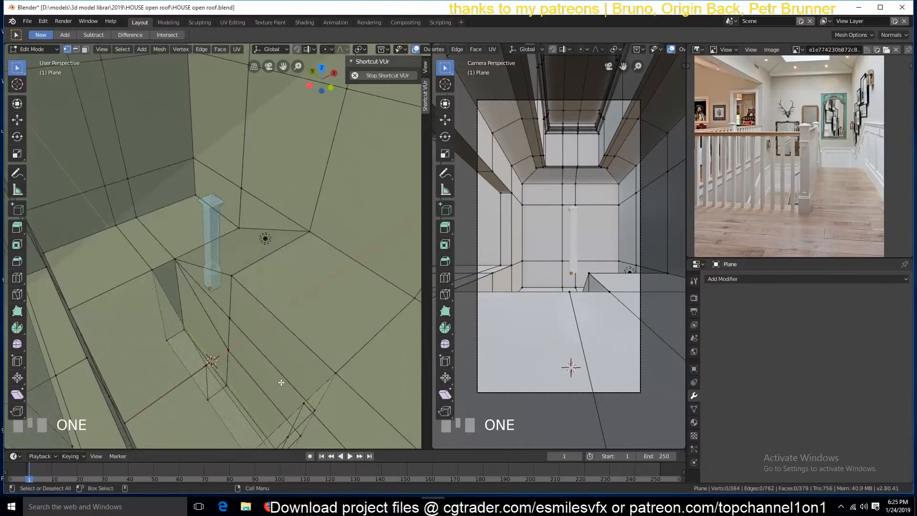
left_click(147, 285)
middle_click_drag(243, 384, 292, 412)
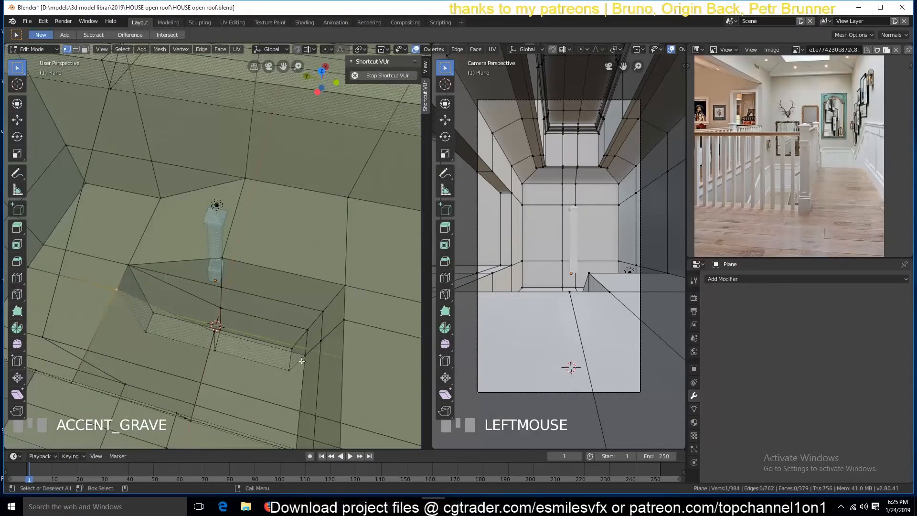
left_click(302, 362)
left_click(116, 290, "ctrl")
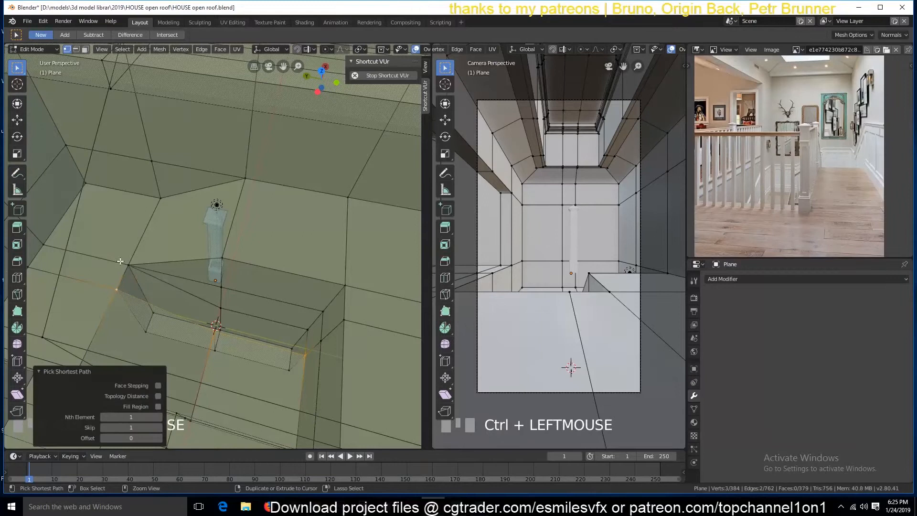
left_click(222, 257, "ctrl")
left_click(344, 285, "ctrl")
middle_click_drag(371, 354, 186, 269)
left_click(155, 245, "ctrl")
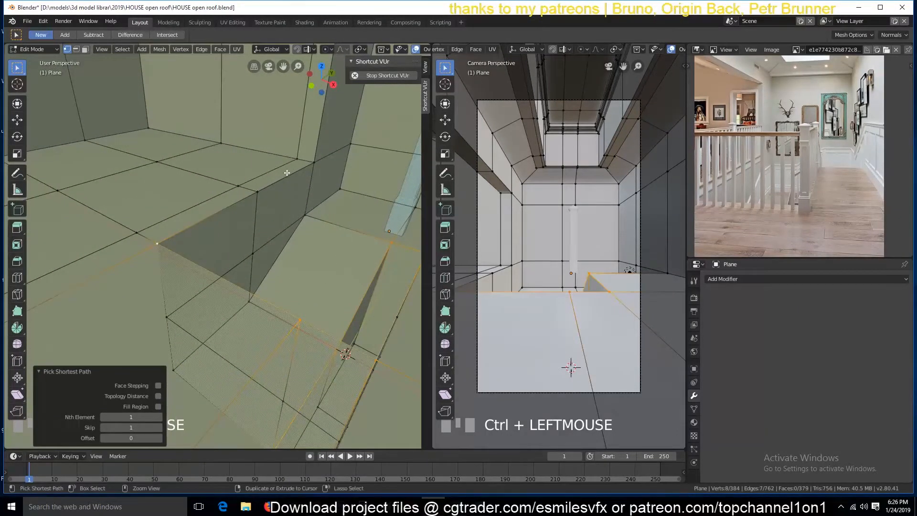
left_click(311, 163, "ctrl")
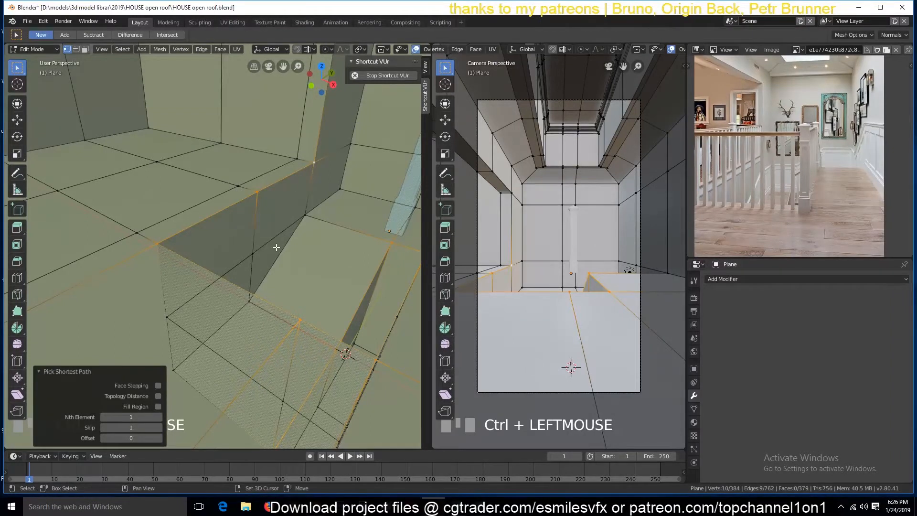
Duplicate the selected stairwell edges in place, separate them into their own object, and return to Object Mode
key("shift+d")
right_click(217, 175)
key("p")
left_click(218, 174)
key("Tab")
Hide the house mesh and save the file
left_click(191, 226)
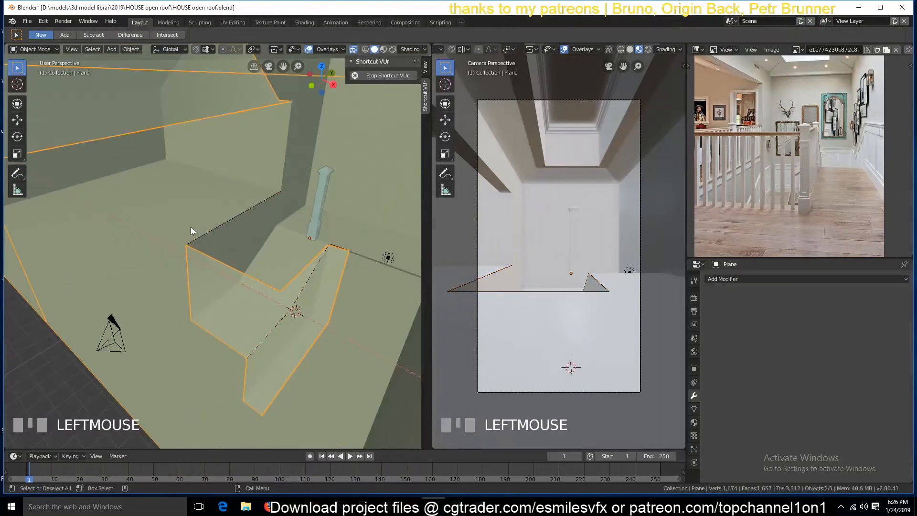
key("h")
key("shift+grave")
scroll(310, 258, "up", 1)
scroll(310, 257, "up", 1)
key("ctrl+s")
Parent the newel post to the separated stairwell outline and clear the selection
left_click(281, 224)
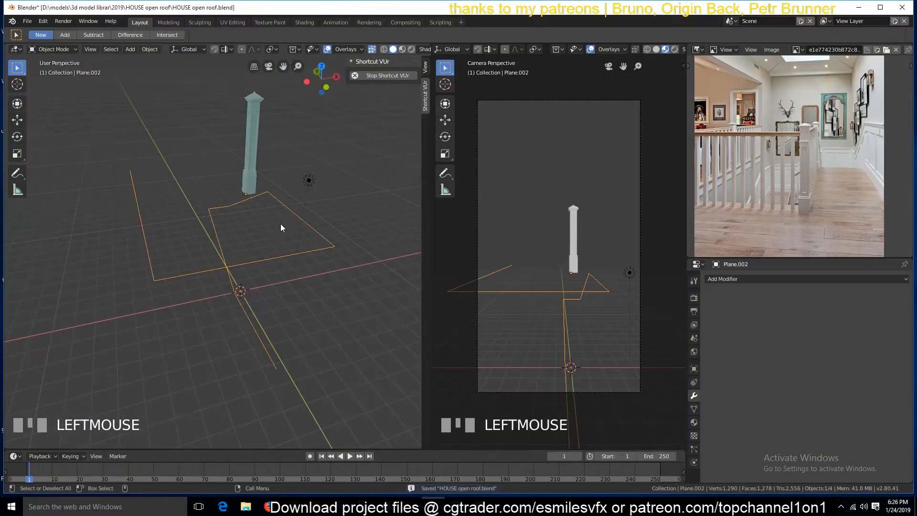
left_click(250, 178)
left_click(280, 209, "shift")
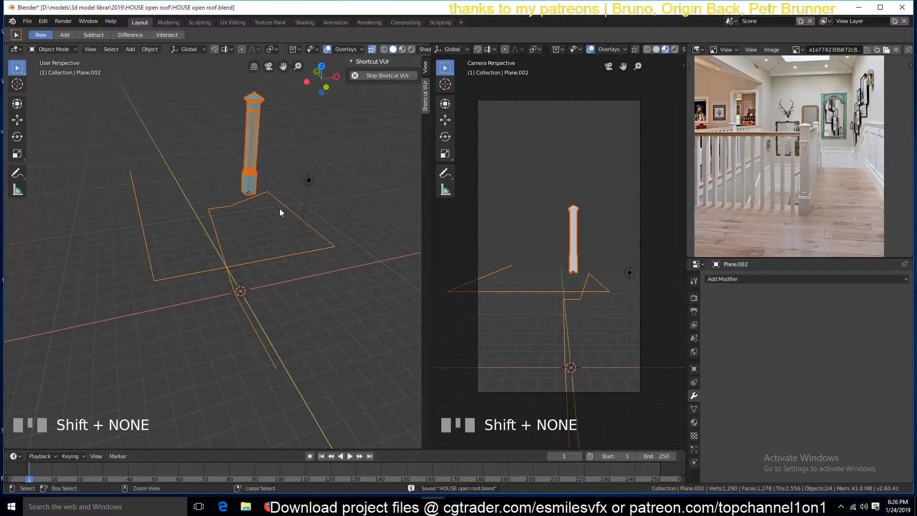
key("ctrl+p")
left_click(280, 208)
key("alt+a")
Set the stairwell outline's instancing to Verts in its object properties
left_click(264, 194)
key("Tab")
key("Tab")
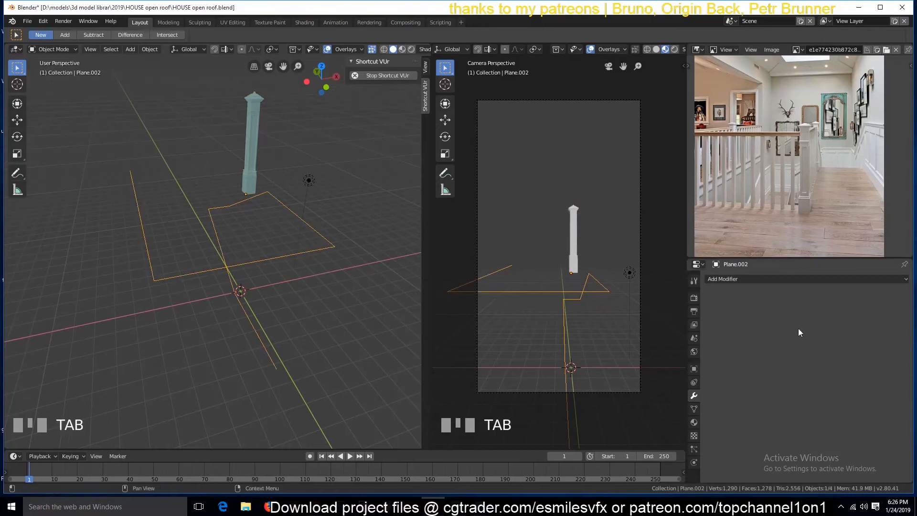
left_click(694, 369)
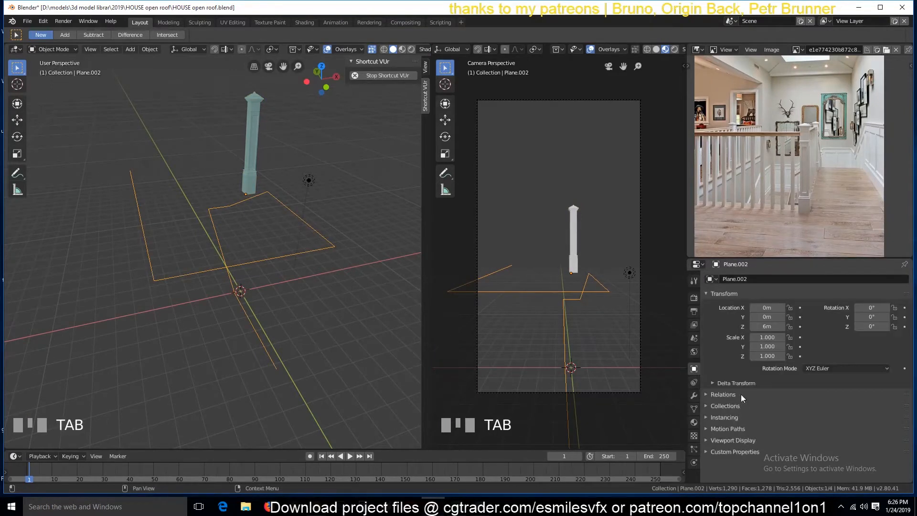
left_click(734, 421)
left_click(833, 431)
key("shift+grave")
key("alt+a")
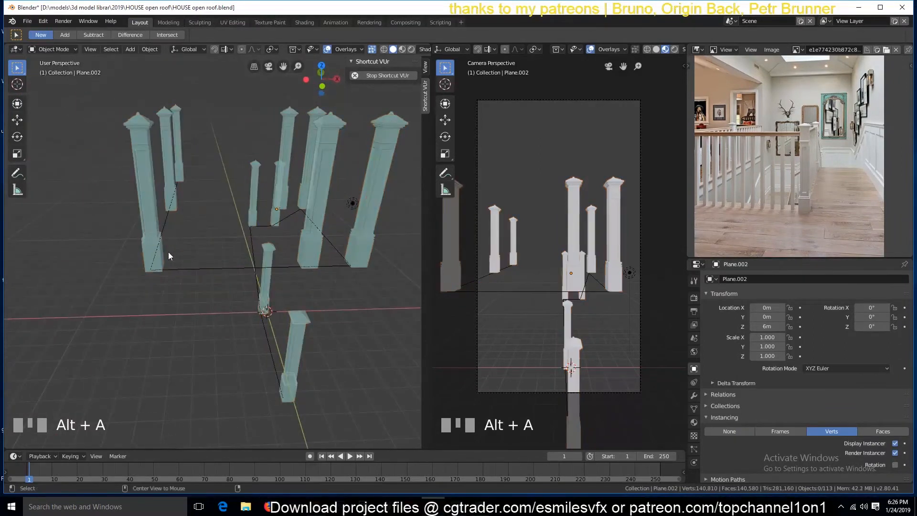
Dissolve the extra vertex in the middle of the outline's long front edge to remove its post instance
key("shift+grave")
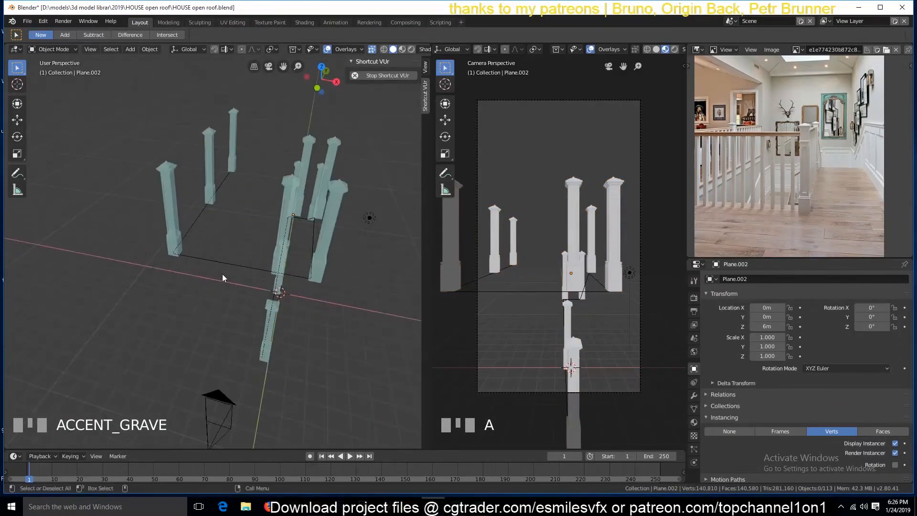
left_click(228, 265)
key("Tab")
left_click(266, 284)
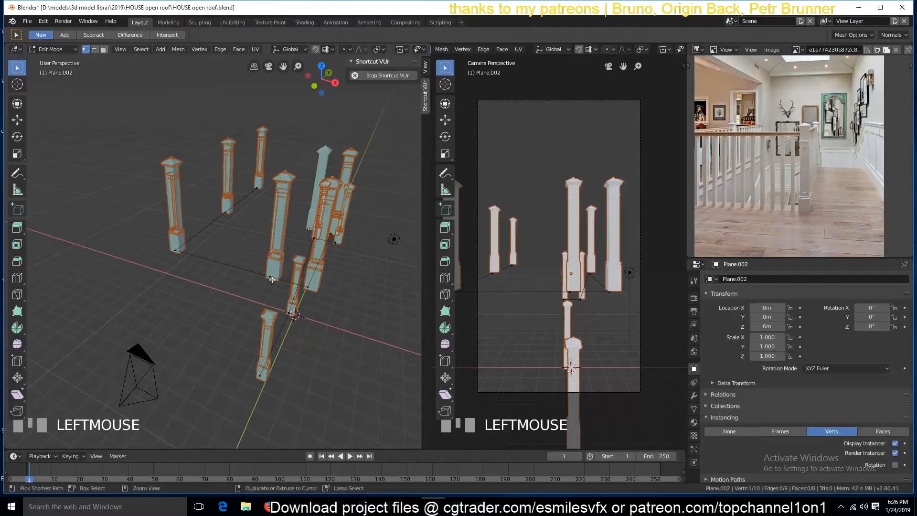
key("Tab")
left_click(217, 264)
key("Tab")
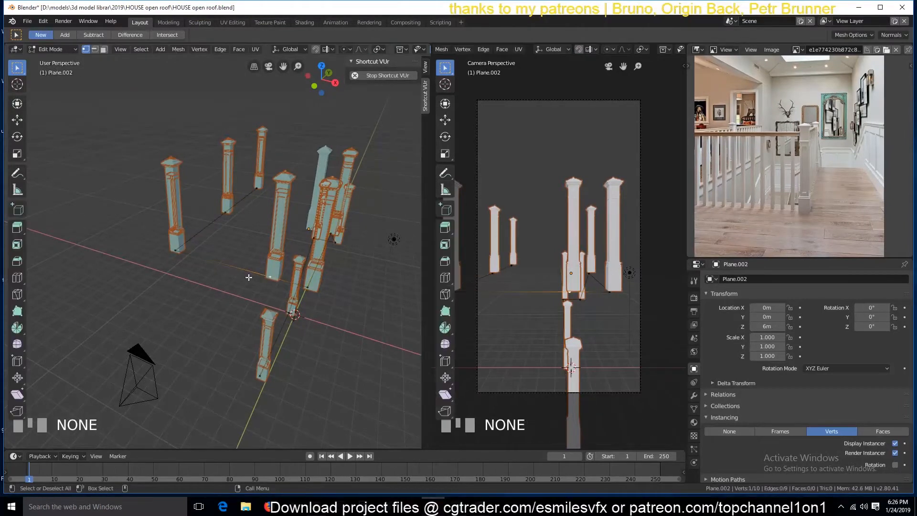
key("ctrl+x")
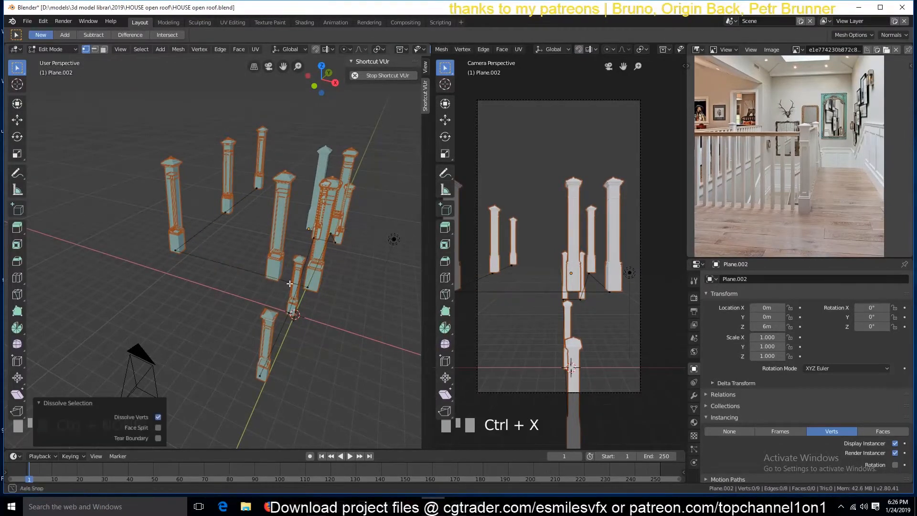
key("Tab")
key("Tab")
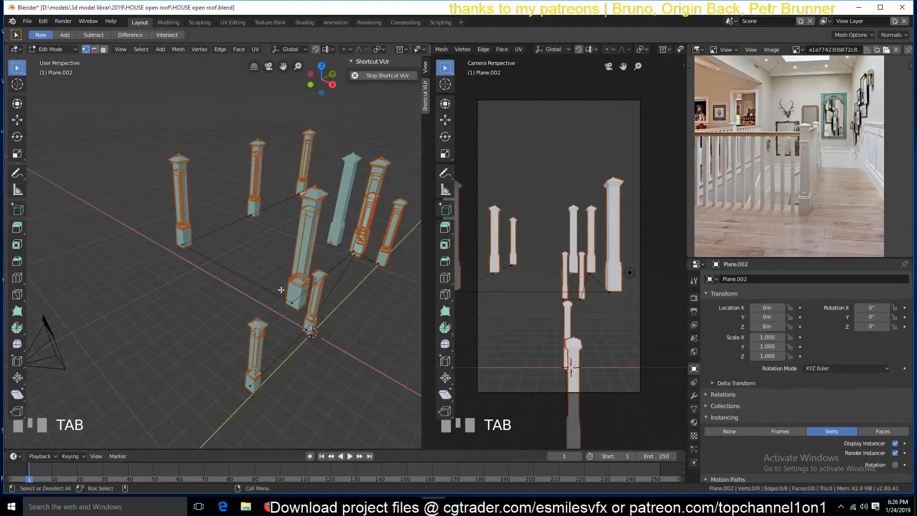
Delete the vertex at the far end of the outline's side edge and return to Object Mode
left_click(303, 191)
key("ctrl+z")
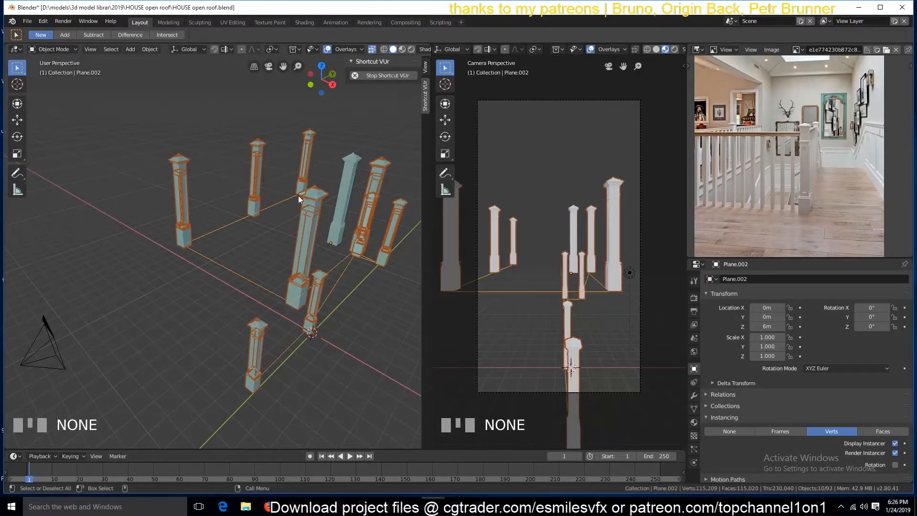
key("Tab")
left_click(296, 197)
key("x")
left_click(297, 196)
key("Tab")
Try moving the original newel post freely and along X to check how its instances follow
key("grave")
scroll(296, 268, "down", 3)
middle_click_drag(294, 272, 177, 268)
left_click(234, 284)
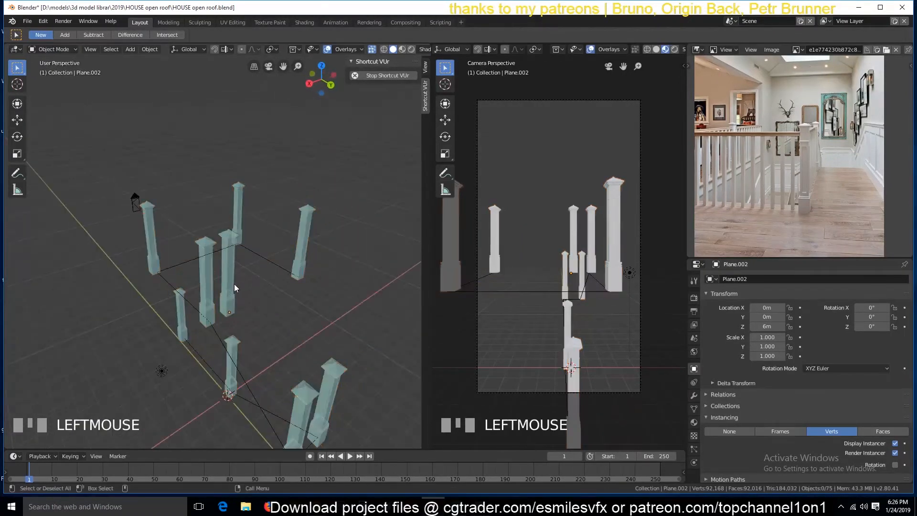
key("g")
right_click(276, 257)
key("grave")
mouse_move(240, 282)
middle_mouse_down()
mouse_move(216, 277)
mouse_move(212, 253)
mouse_move(252, 274)
middle_mouse_up()
key("g")
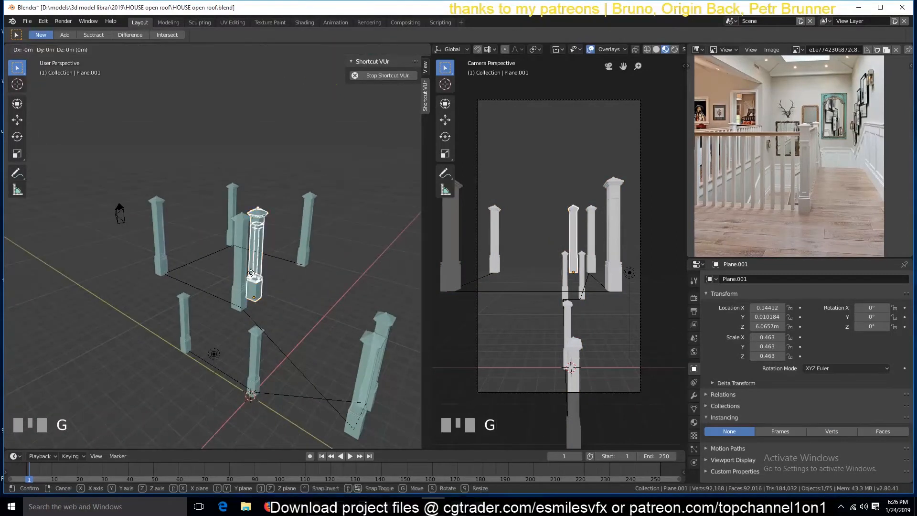
key("x")
right_click(244, 278)
key("grave")
middle_click_drag(242, 280, 217, 300)
key("alt+a")
key("grave")
left_click(234, 292)
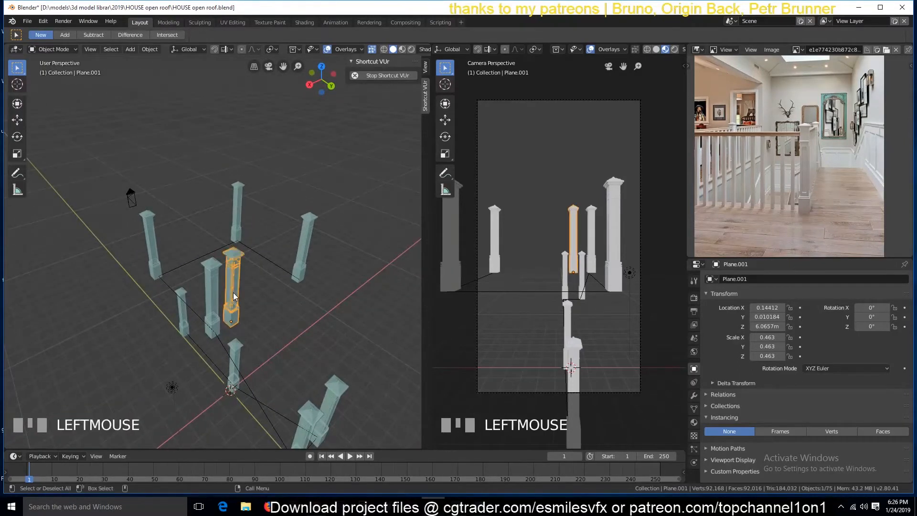
key("g")
key("x")
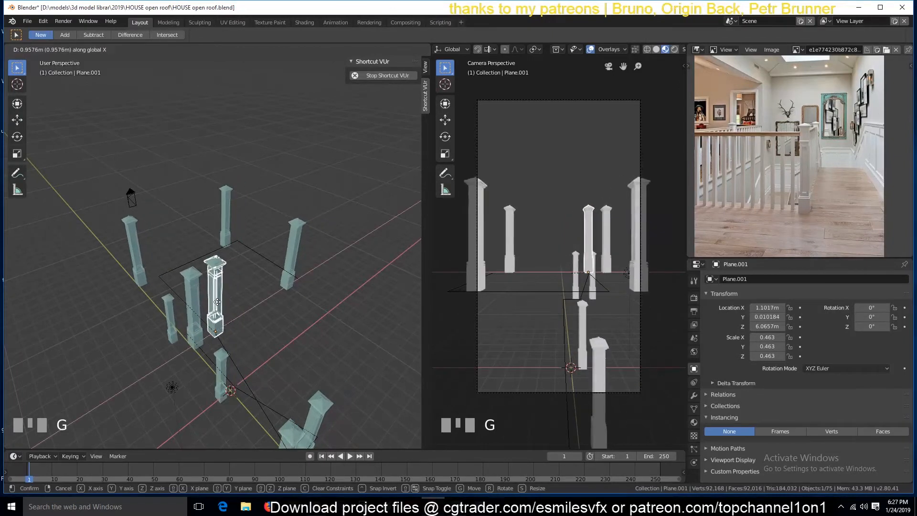
right_click(525, 296)
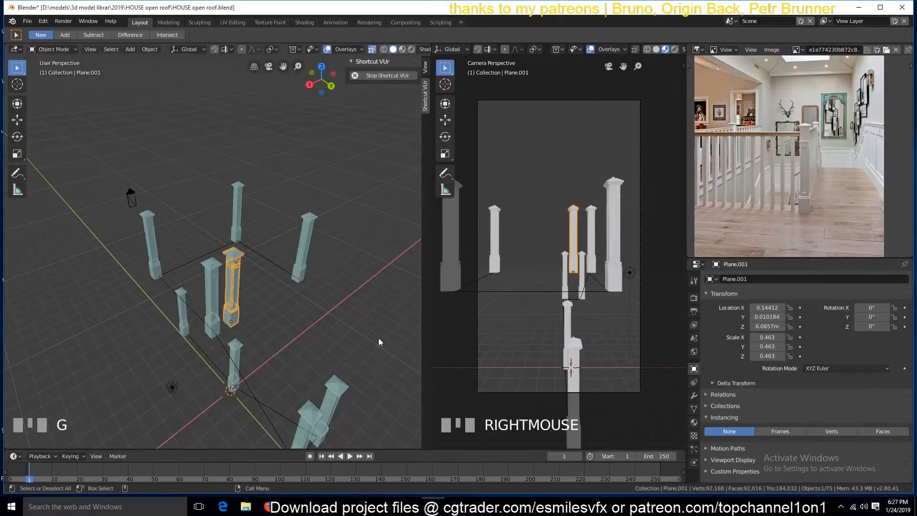
Toggle the outline's Render Instancer and Display Instancer options off and back on
left_click(191, 261)
scroll(812, 427, "down", 2)
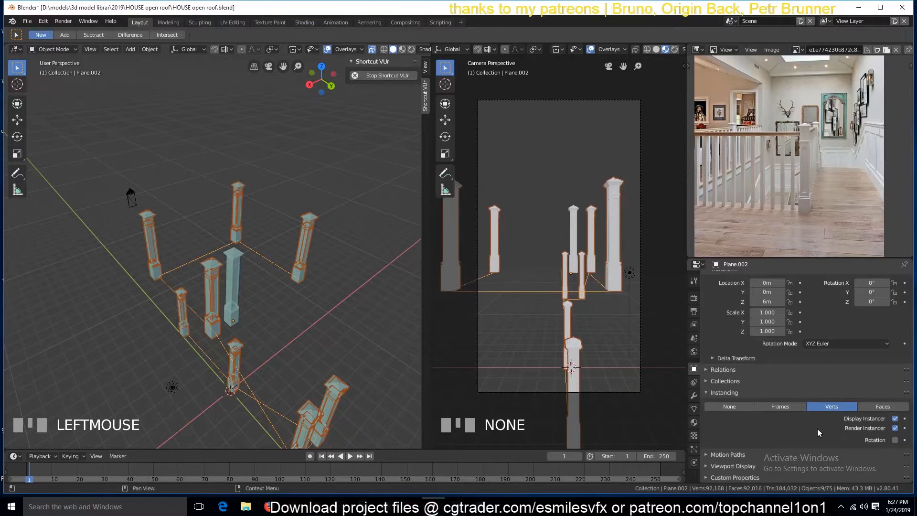
left_click(896, 428)
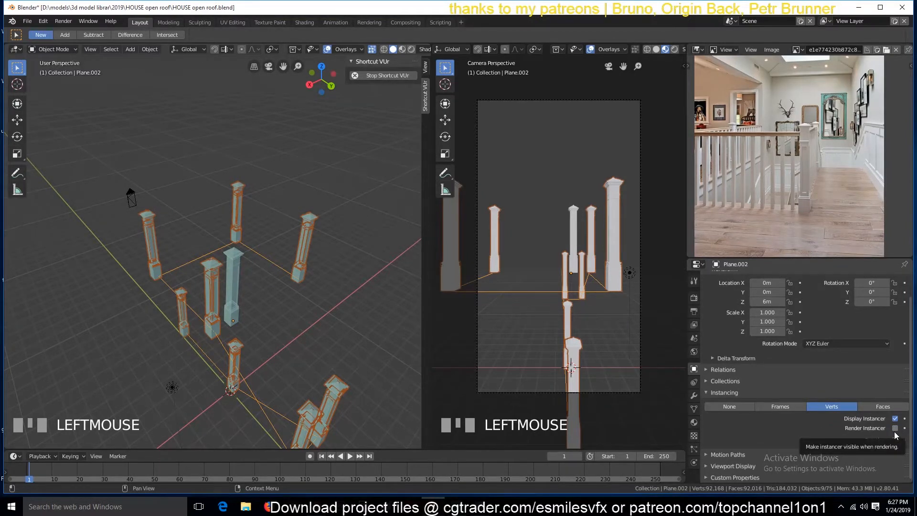
left_click(894, 432)
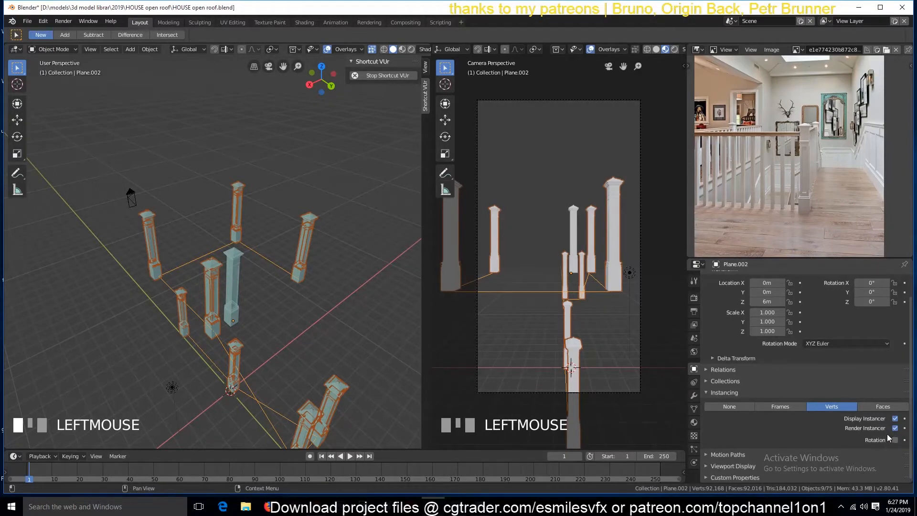
left_click(896, 419)
left_click(897, 419)
Select the original newel post and save the file
key("ctrl+s")
key("grave")
middle_click_drag(191, 277, 167, 268)
scroll(320, 263, "up", 3)
key("grave")
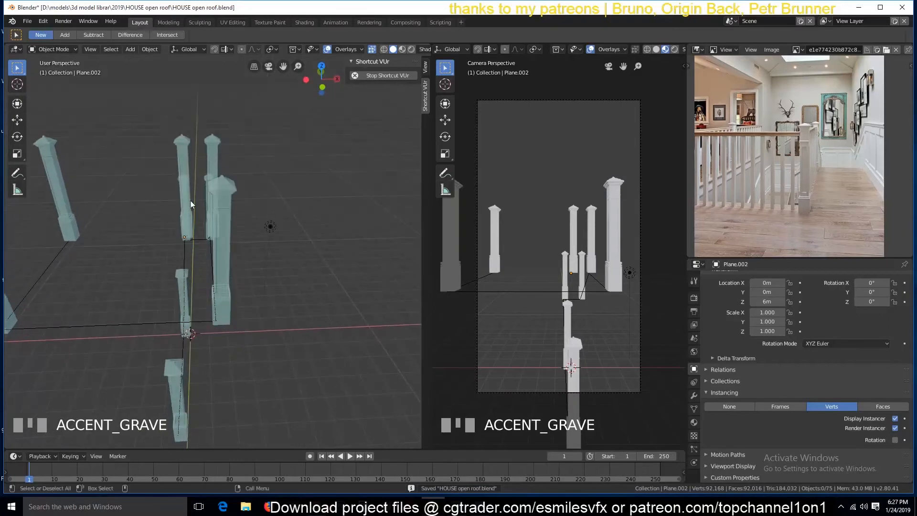
left_click(190, 200)
key("grave")
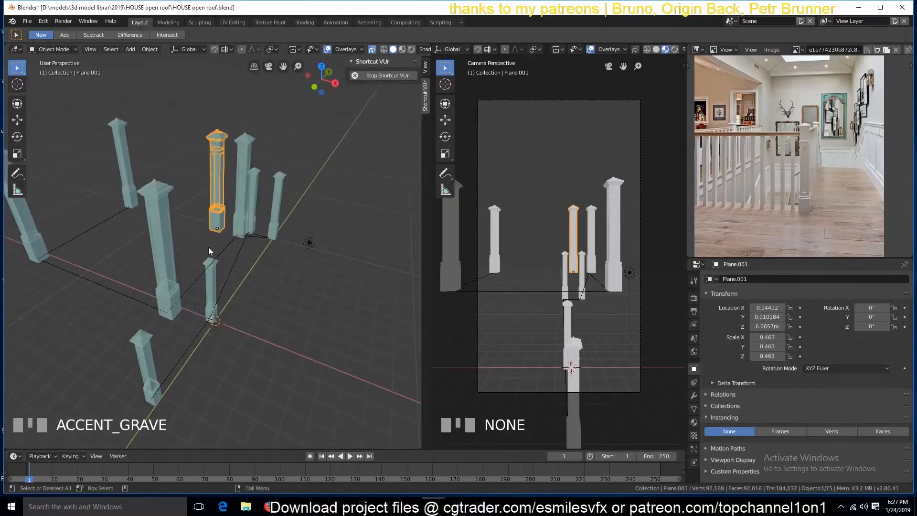
key("g")
right_click(231, 236)
key("ctrl+s")
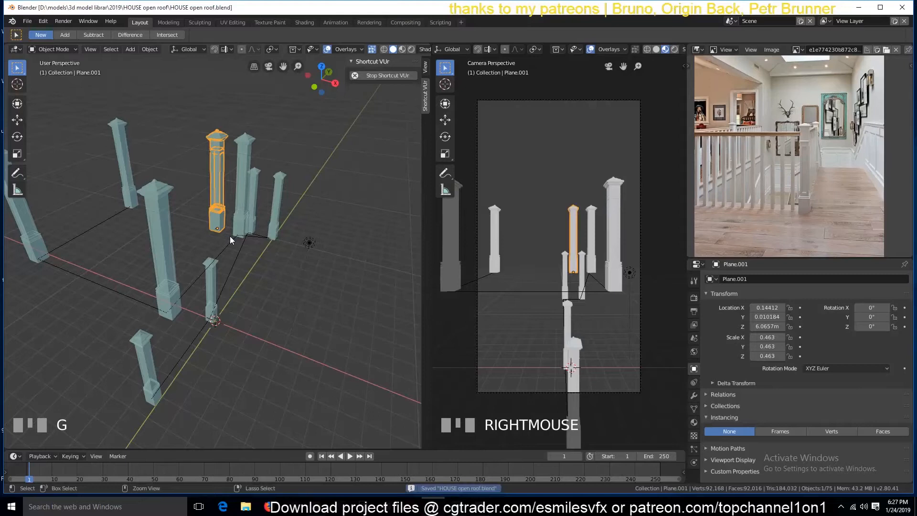
Switch the reference image area to the Outliner and toggle the visibility and viewport display of Plane.001
left_click(699, 50)
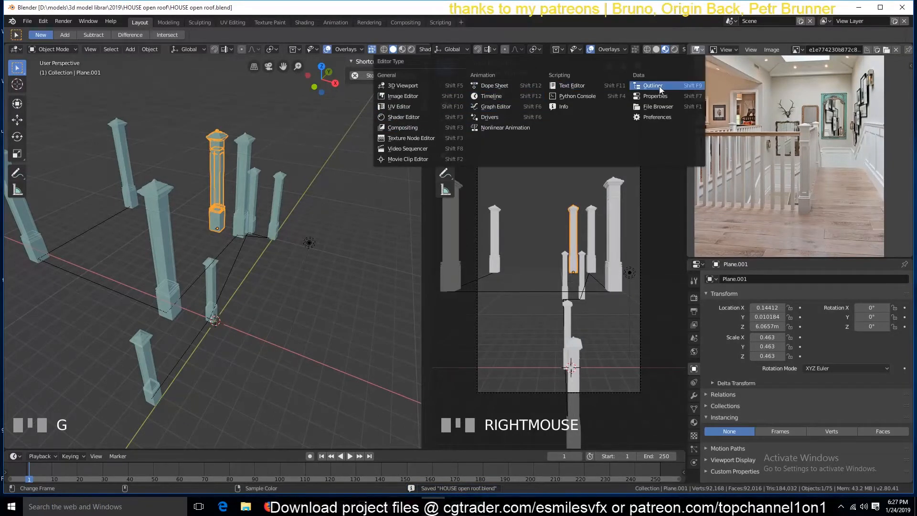
left_click(688, 87)
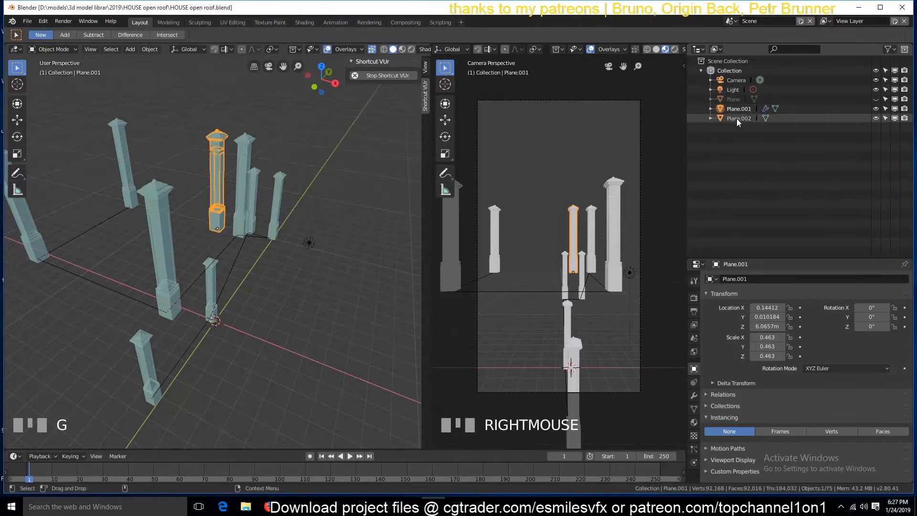
left_click(878, 109)
left_click(878, 110)
left_click(895, 109)
left_click(895, 109)
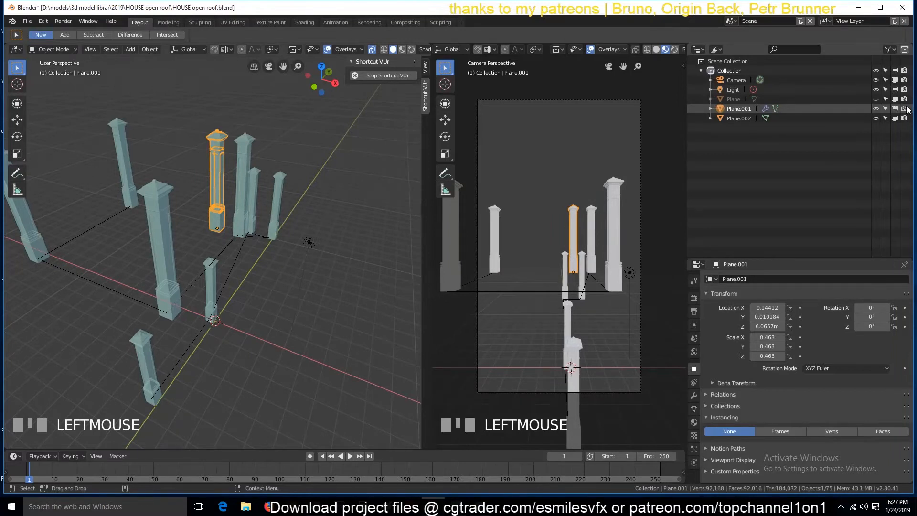
Toggle Plane.001's render visibility, switch the Outliner area back to the reference image, and save the file
left_click(905, 109)
left_click(700, 49)
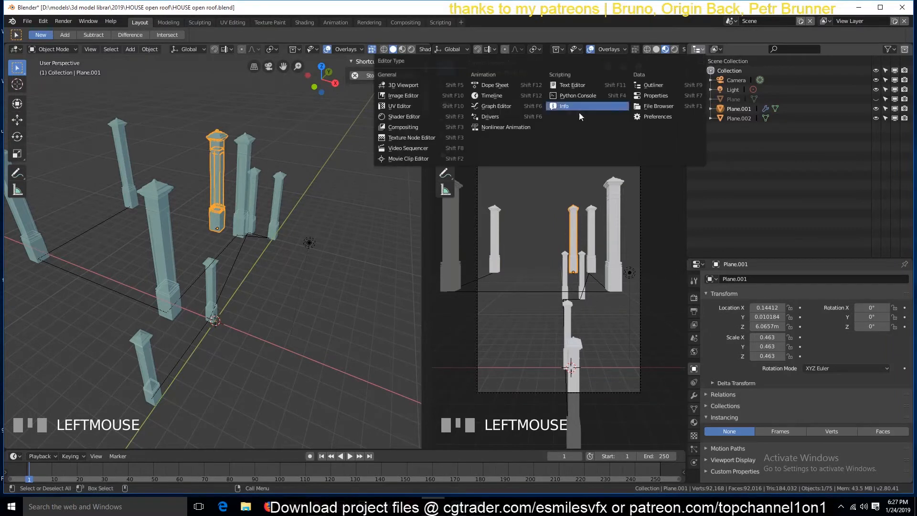
left_click(385, 108)
key("ctrl+s")
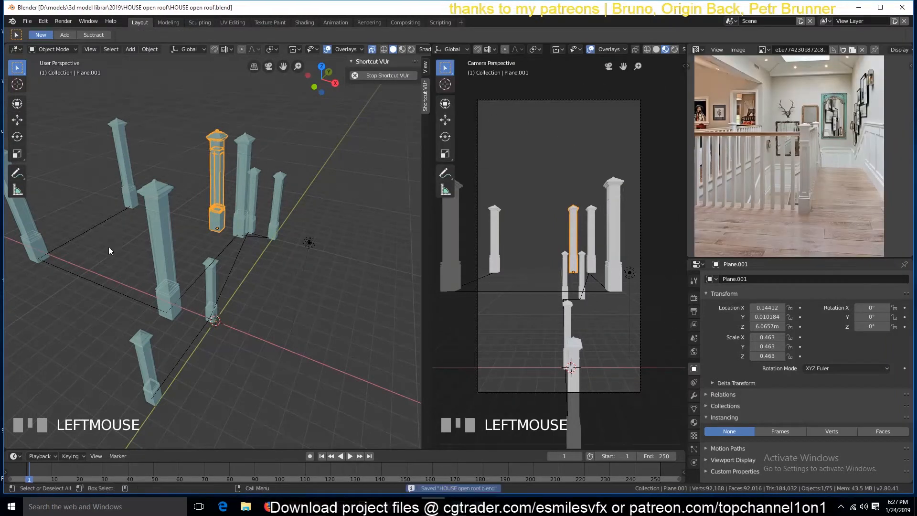
Turn off X-ray display in the working view and unhide the room geometry
key("alt+a")
left_click_drag(131, 256, 330, 202, "alt")
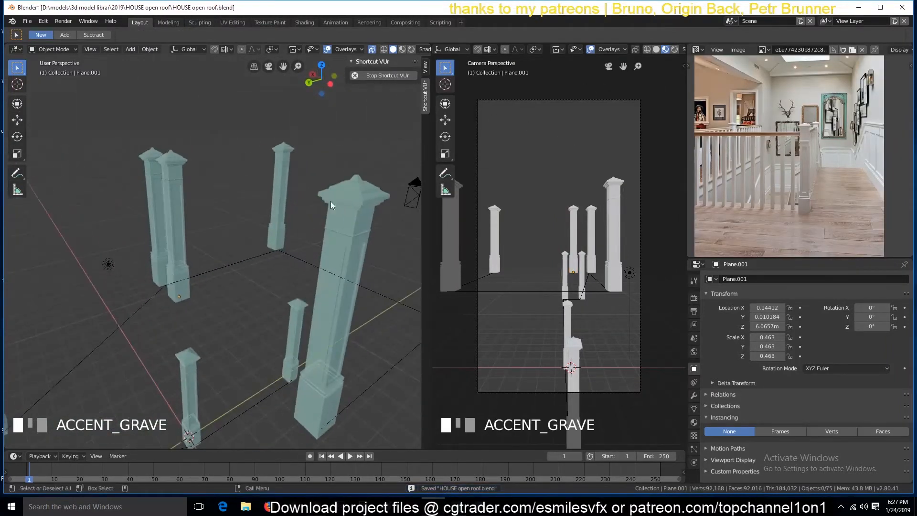
left_click(372, 51)
middle_click_drag(314, 153, 188, 162)
scroll(191, 215, "down", 2)
key("alt+h")
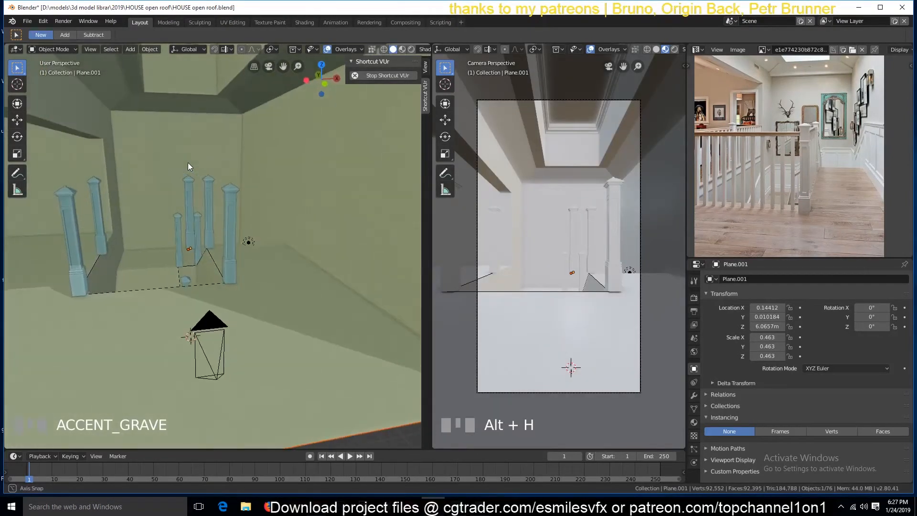
Return the working view to the camera view, save the file, and hide the original newel post
key("KP_0")
scroll(245, 193, "up", 2)
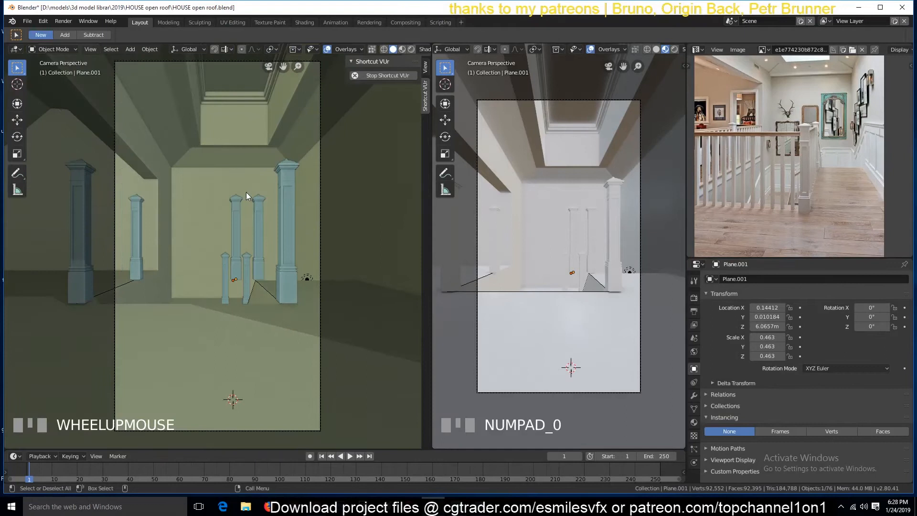
key("ctrl+s")
left_click(237, 214)
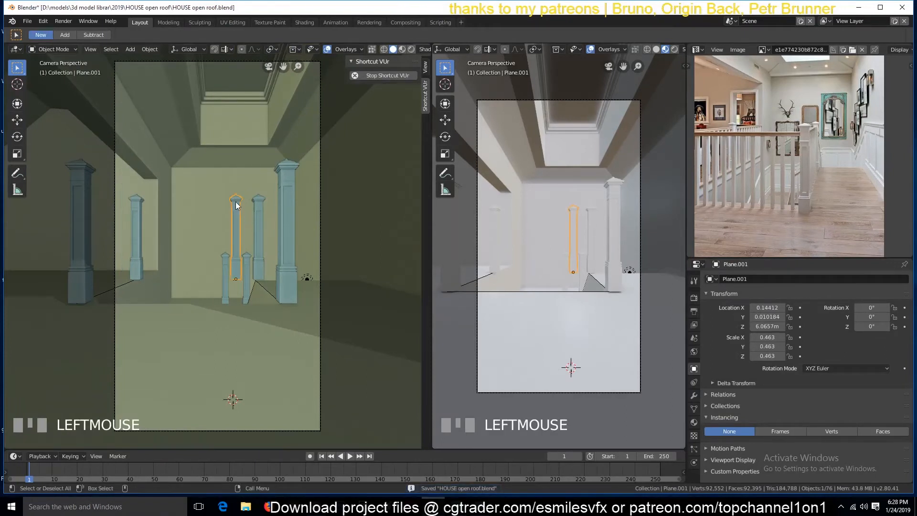
key("h")
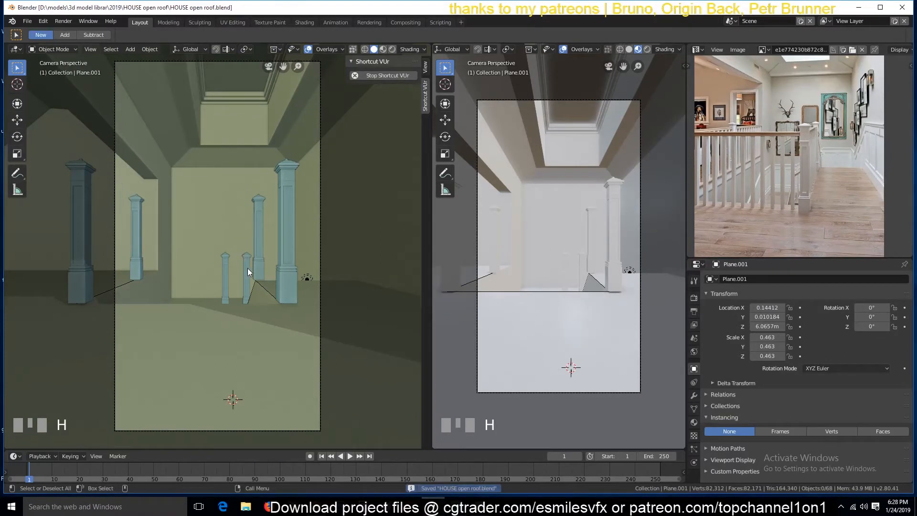
Open the stair outline in Edit Mode and try selecting a rear vertex among the instanced posts
left_click(257, 259)
key("alt+a")
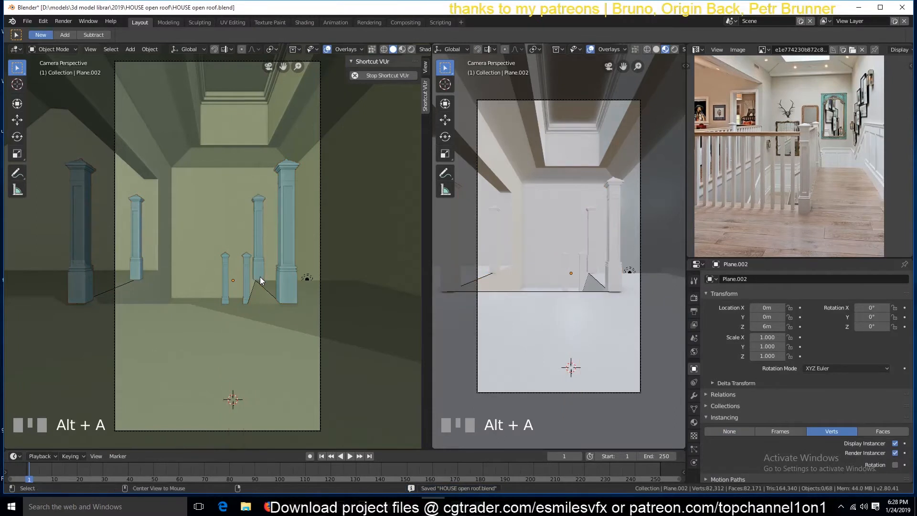
key("grave")
left_click(279, 301)
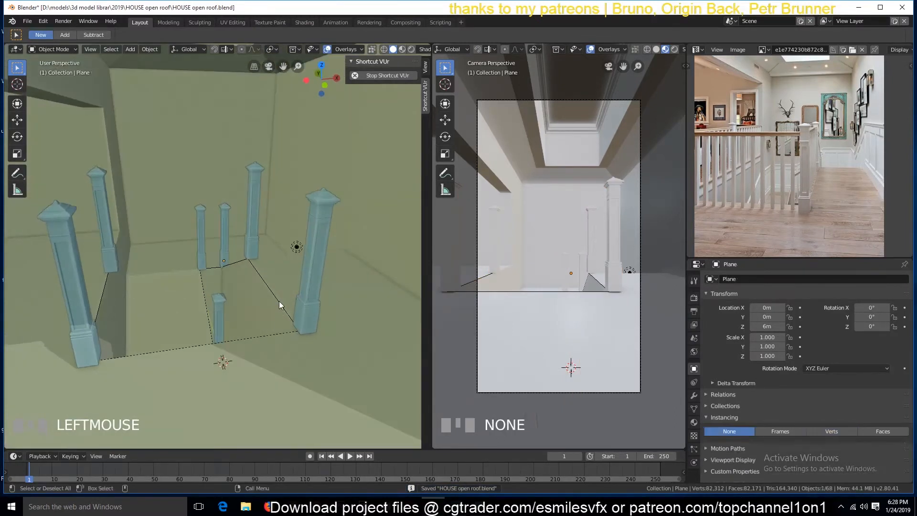
key("Tab")
left_click(224, 262)
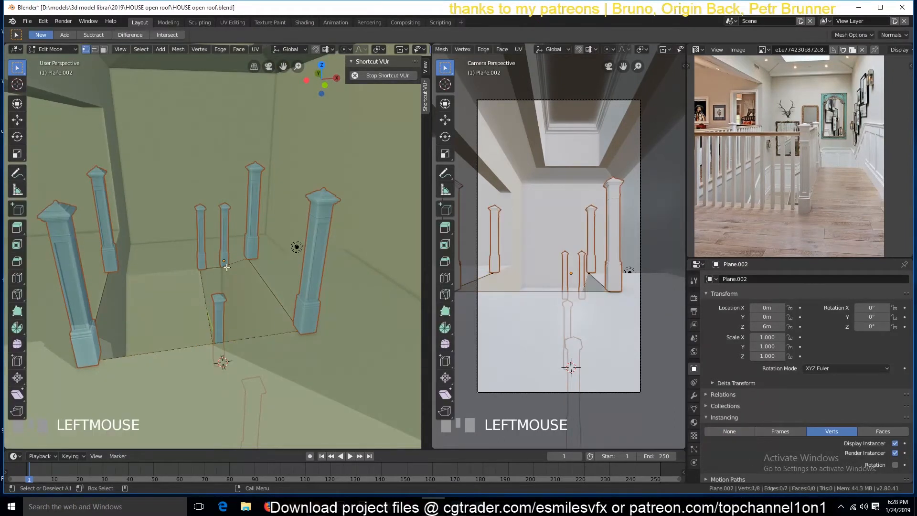
Try selecting the outline's rear vertices in wireframe shading, and return to solid shading in Object Mode
key("z")
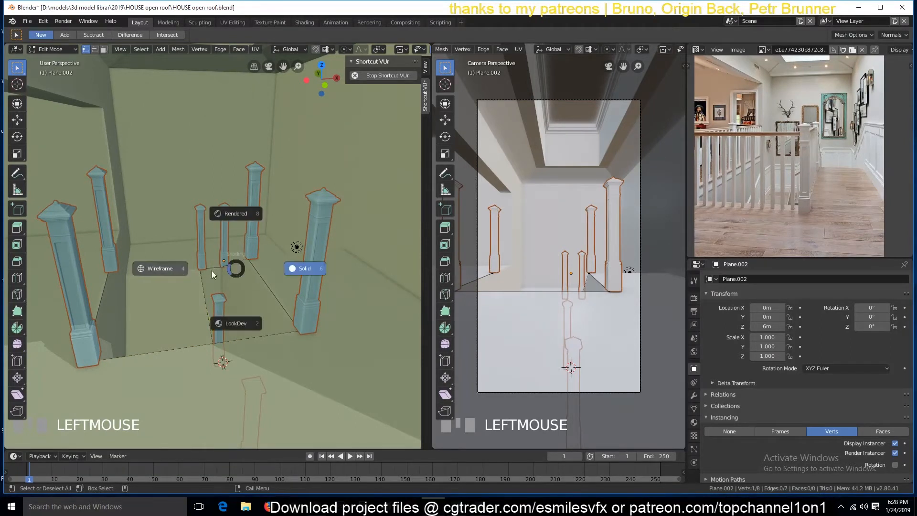
left_click(230, 266)
key("a")
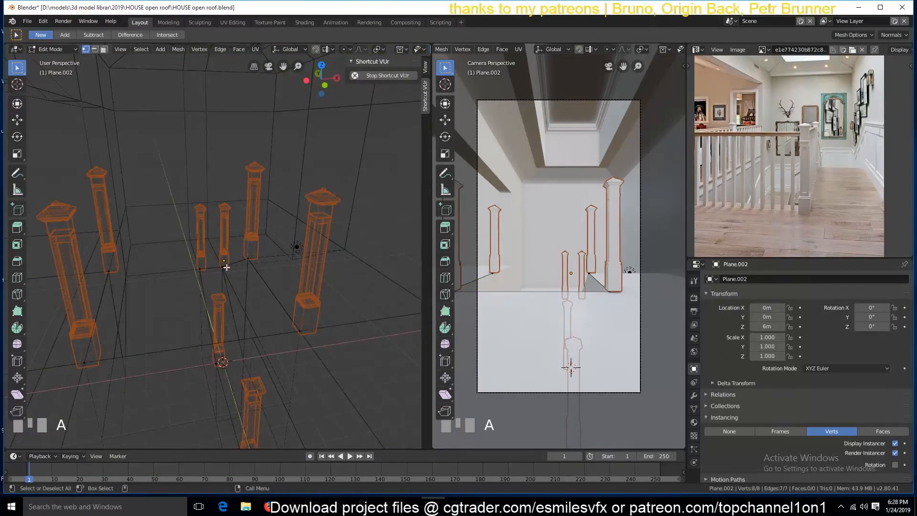
key("Tab")
left_click(229, 266)
left_click(228, 266)
key("Tab")
left_click(242, 271)
key("alt+a")
key("Tab")
key("z")
key("grave")
key("alt+a")
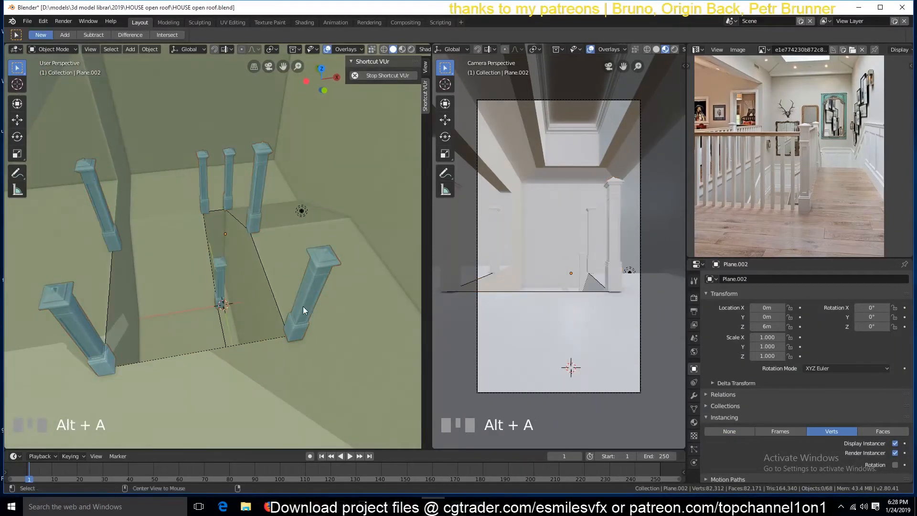
Set the stair outline's instancing to None and open its mesh for editing
key("grave")
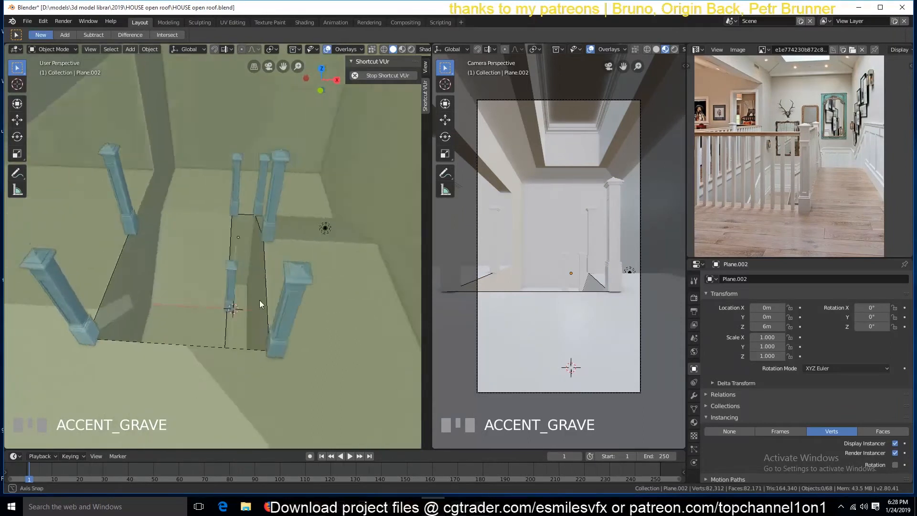
left_click(248, 231)
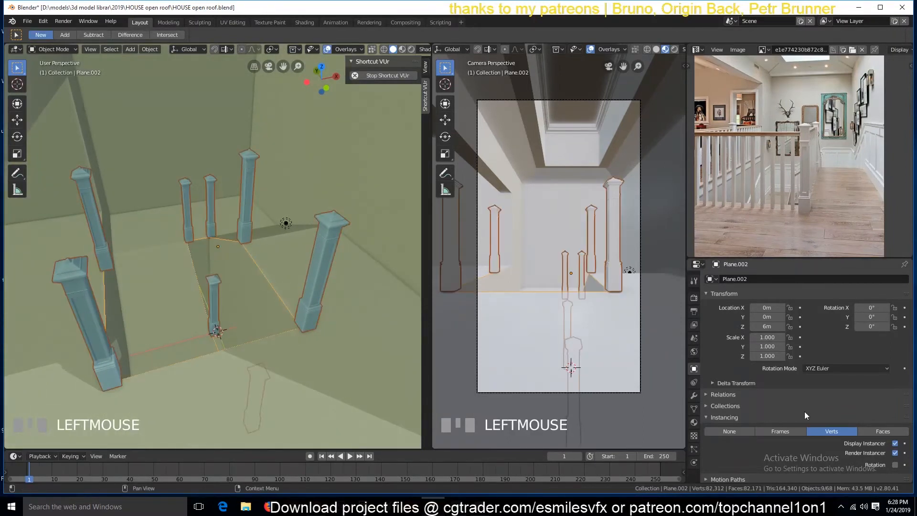
left_click(746, 432)
key("Tab")
Move the vertex path along the outline's right side outward on X by about 0.112 m and another 0.084 m
left_click(209, 237)
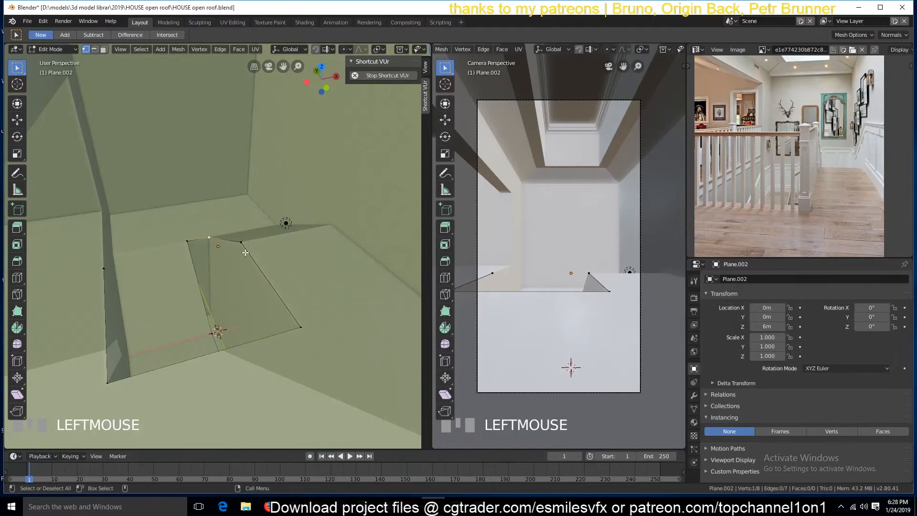
left_click(308, 326, "ctrl")
key("g")
key("y")
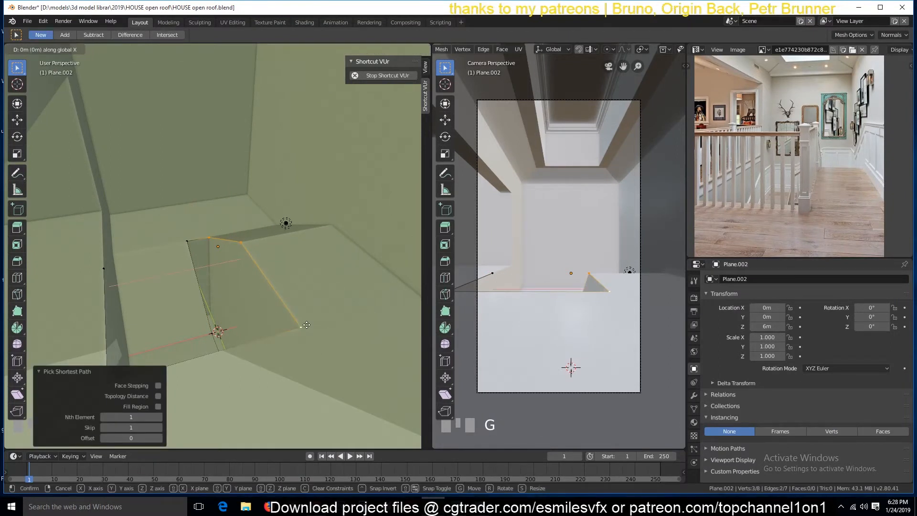
left_click(309, 324)
middle_click_drag(300, 333, 302, 336)
key("g")
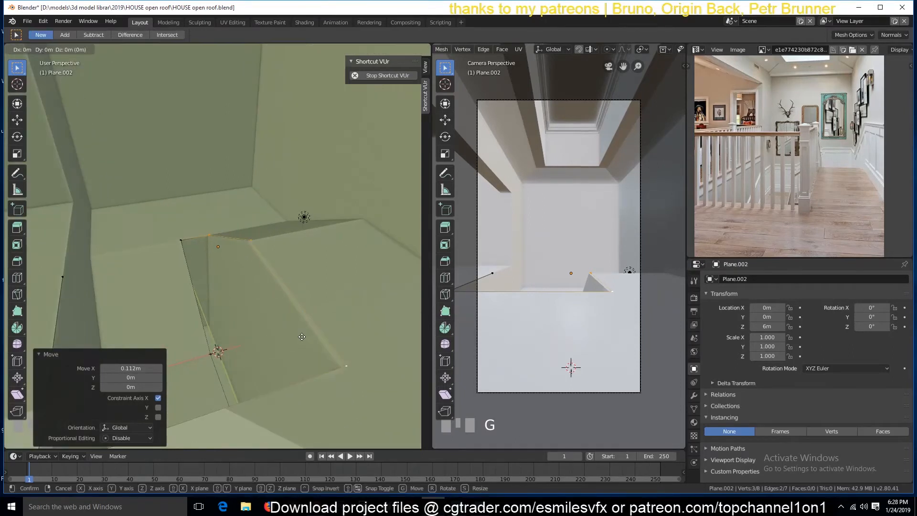
left_click(303, 336)
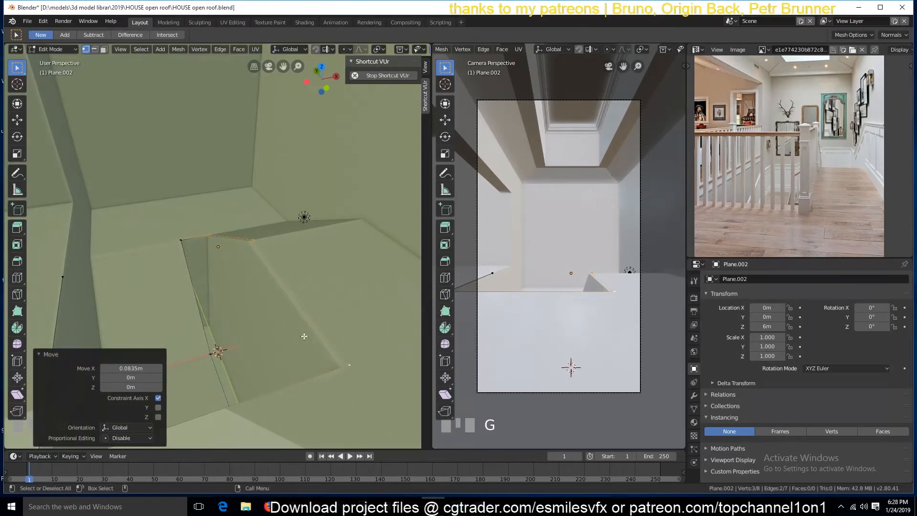
Move the outline's two front corner vertices about 0.28 m forward along Y, away from the opening
left_click(347, 366)
scroll(308, 375, "down", 2)
left_click(111, 379, "shift")
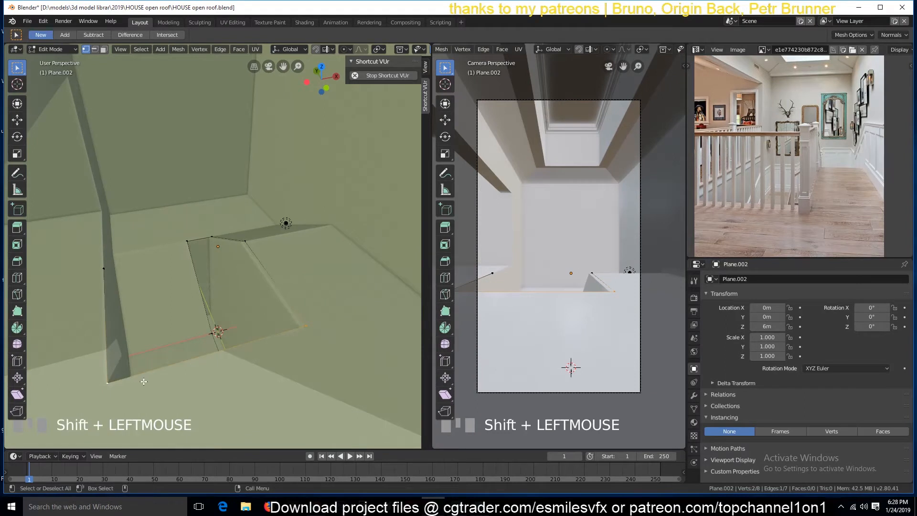
key("g")
key("y")
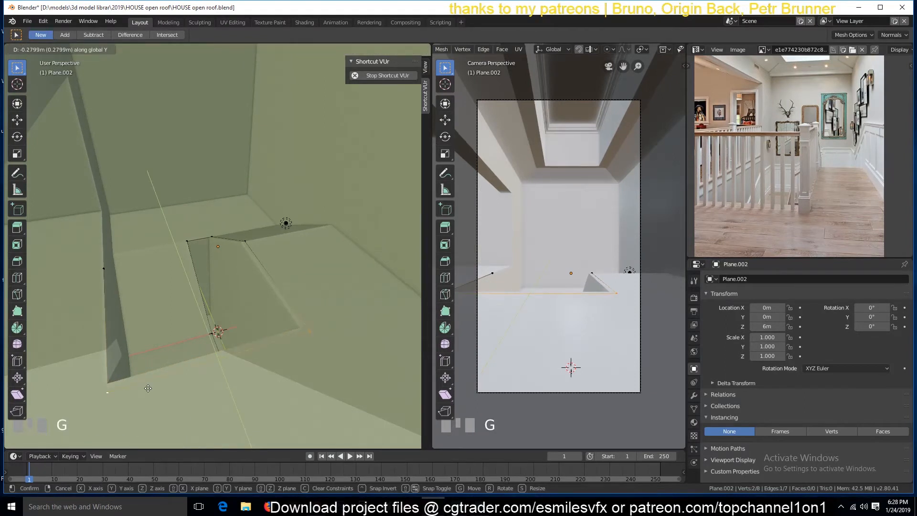
left_click(148, 386)
Move the two vertices of the outline's left edge outward along X, away from the stair opening
left_click(111, 260)
scroll(149, 291, "down", 1)
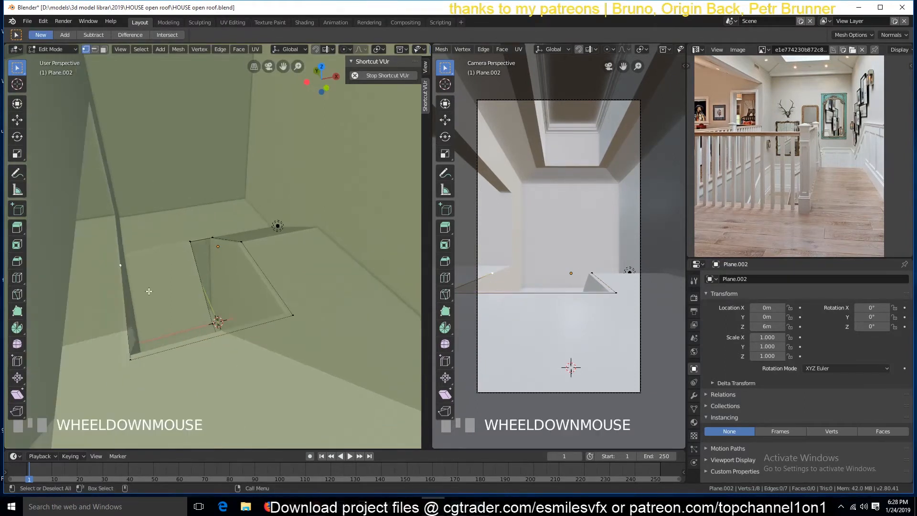
left_click(129, 362, "shift")
key("g")
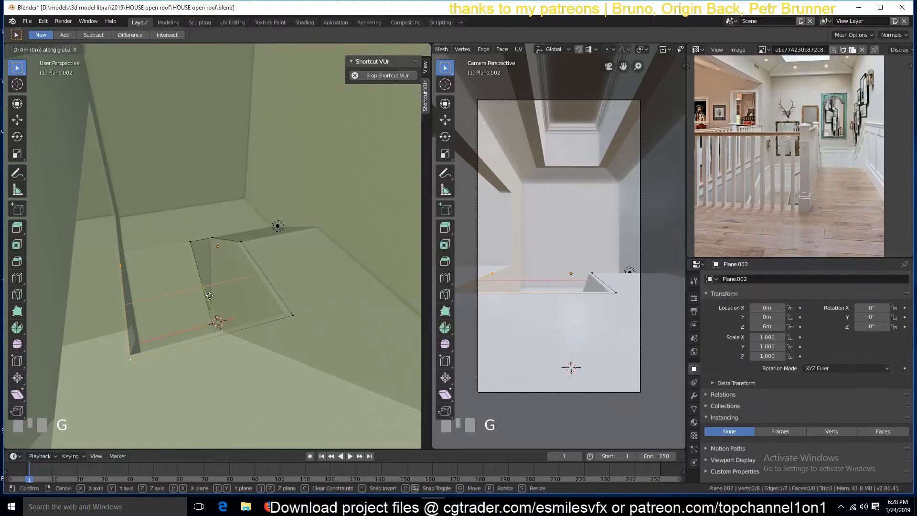
left_click(205, 297)
Leave Edit Mode, set the outline's instancing to Verts, and check the post positions around the opening
key("Tab")
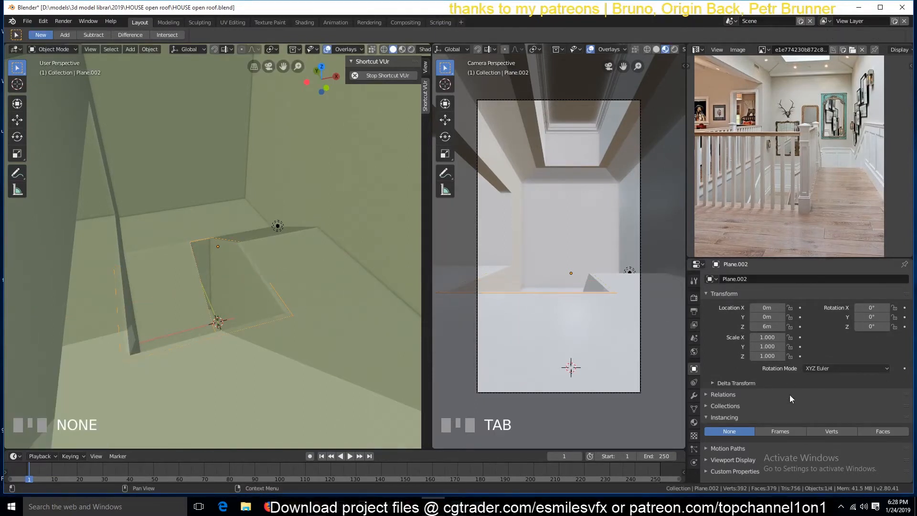
left_click(832, 432)
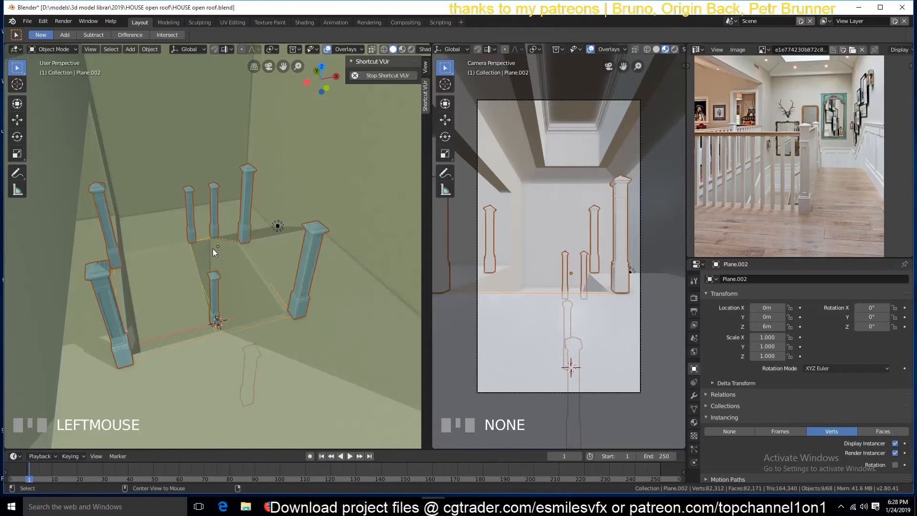
key("grave")
middle_click_drag(243, 276, 143, 279)
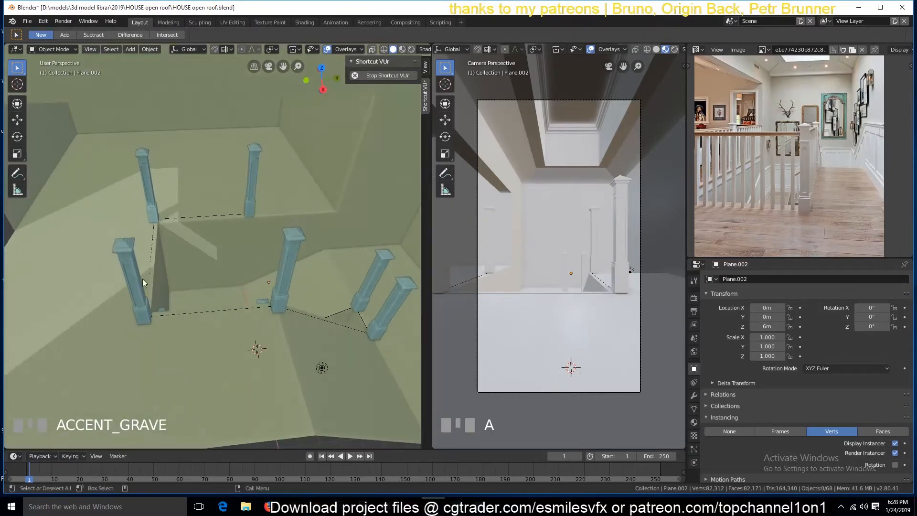
Set instancing to None and move the rear vertex of the outline's right edge slightly toward the front along Y
key("Tab")
left_click(724, 432)
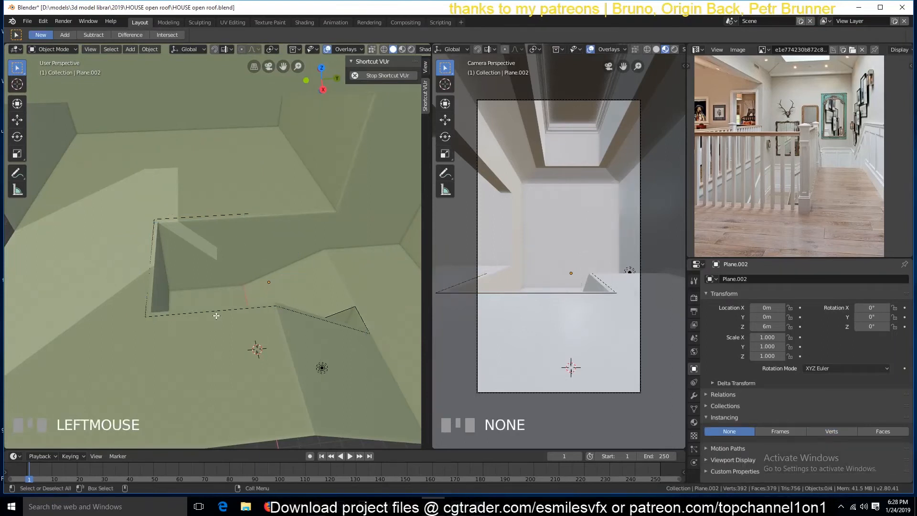
left_click(273, 305)
key("g")
key("y")
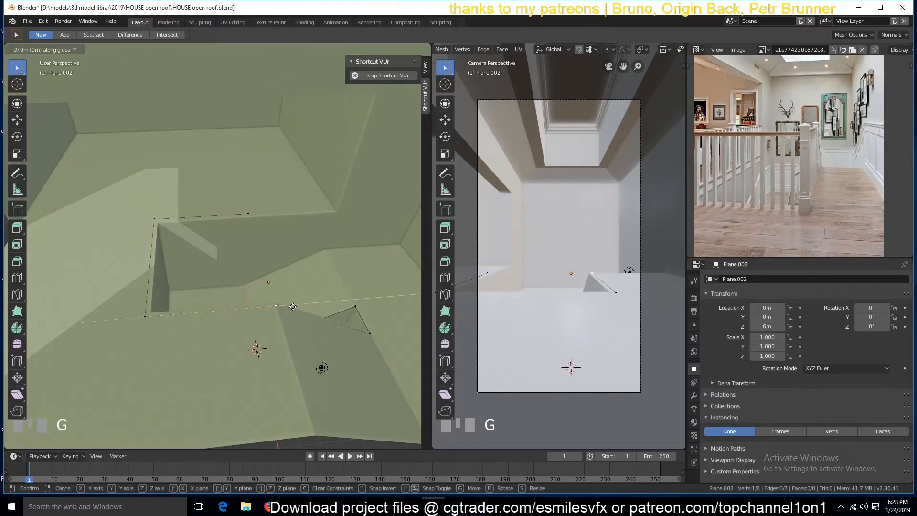
left_click(289, 307)
Leave Edit Mode, restore the outline's Verts instancing, and inspect the posts from the front
key("Tab")
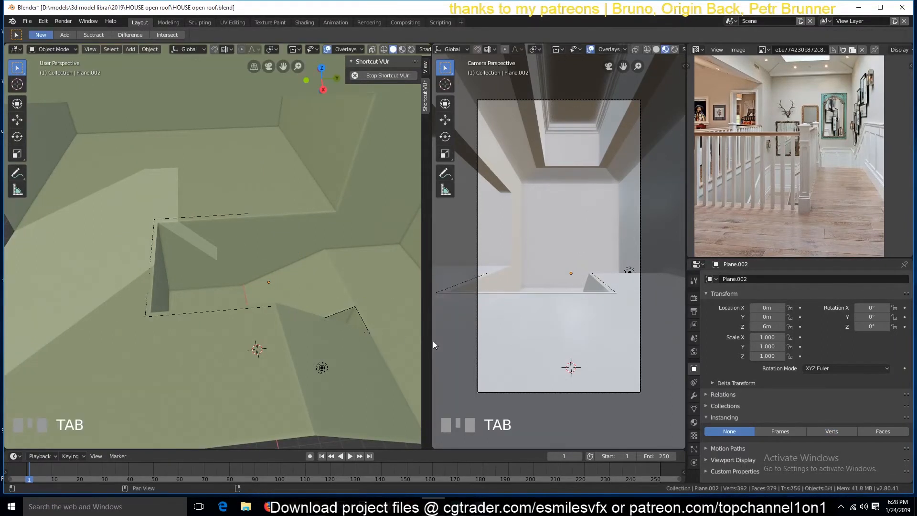
left_click(790, 431)
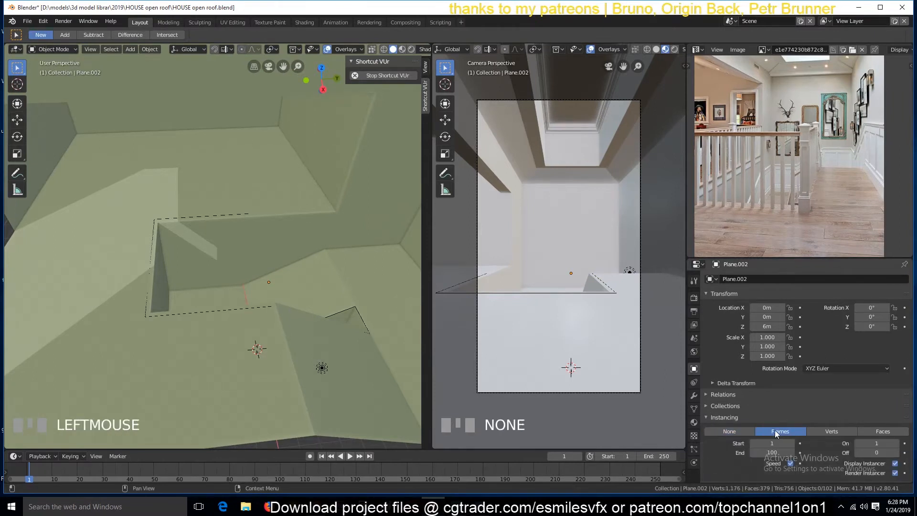
left_click(832, 432)
key("grave")
middle_click_drag(334, 303, 324, 331)
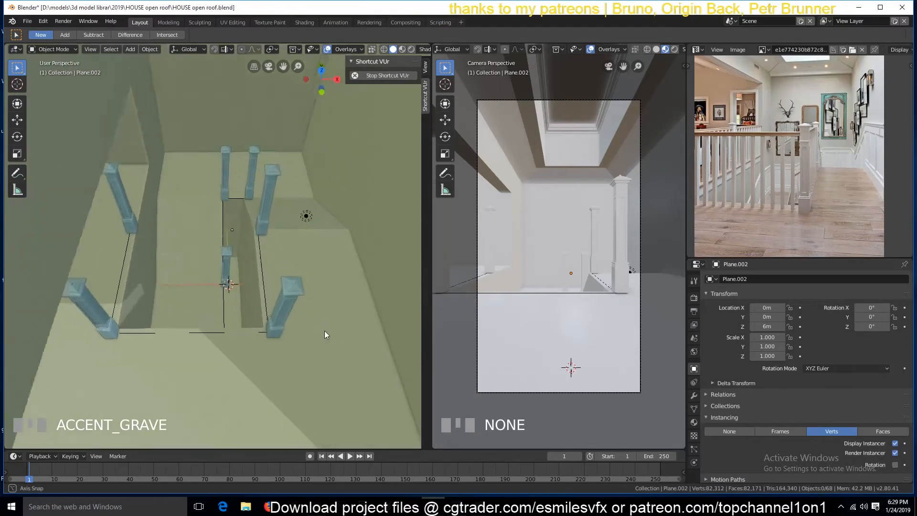
Set instancing to None and move the vertex path along the inner stair edge about -0.231 m on X
left_click(730, 431)
key("Tab")
left_click(221, 197)
key("grave")
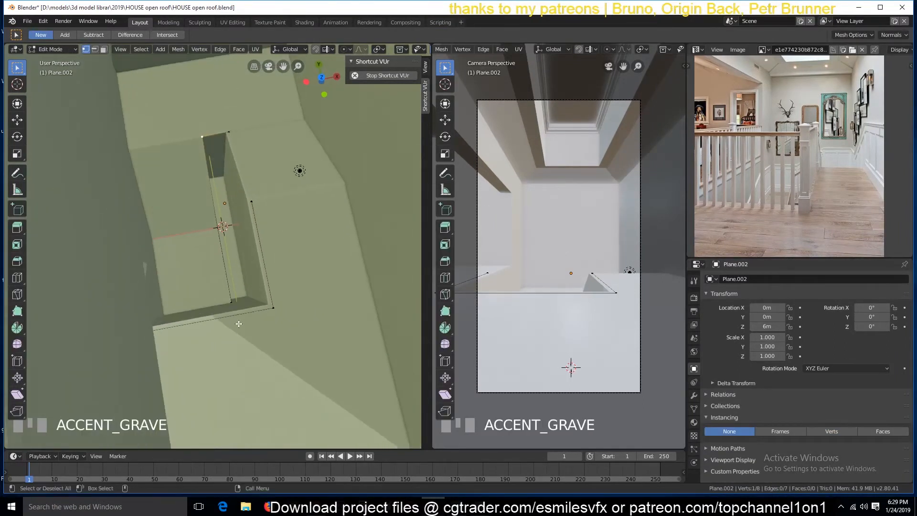
left_click(234, 297, "ctrl")
key("g")
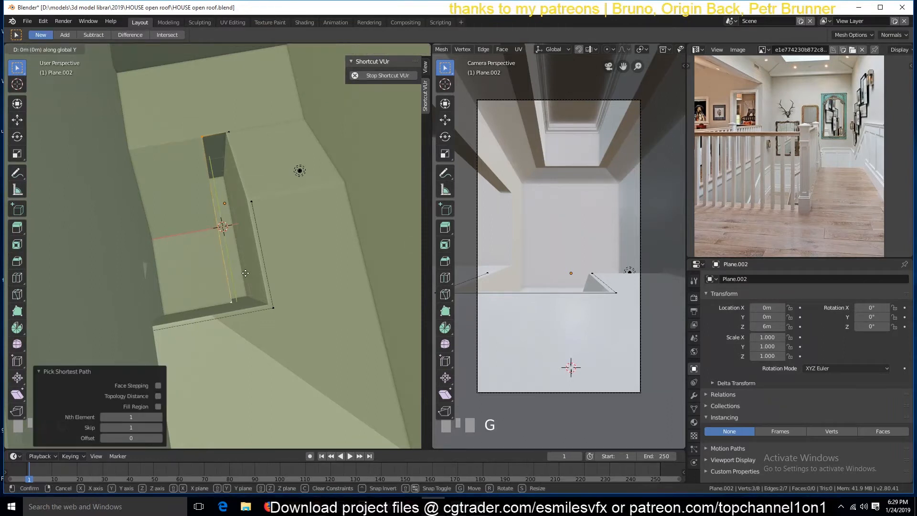
left_click(242, 275)
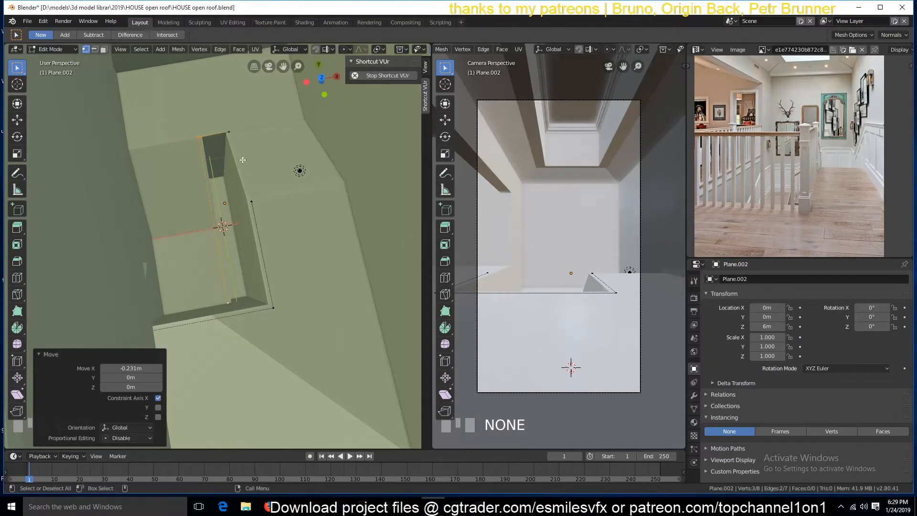
Move the outline's rear edge slightly along Y, set its instancing to Verts in Object Mode, and check the posts
left_click(234, 129)
left_click(204, 132, "shift")
key("g")
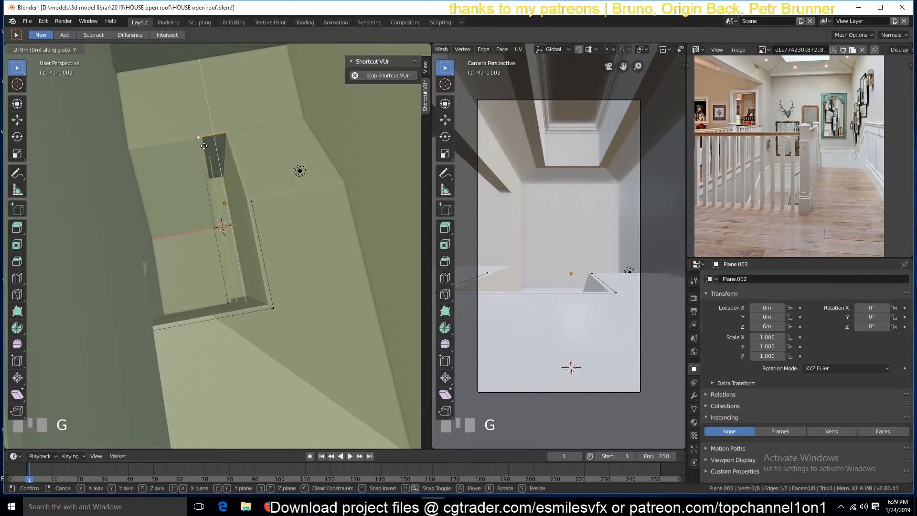
left_click(204, 143)
key("Tab")
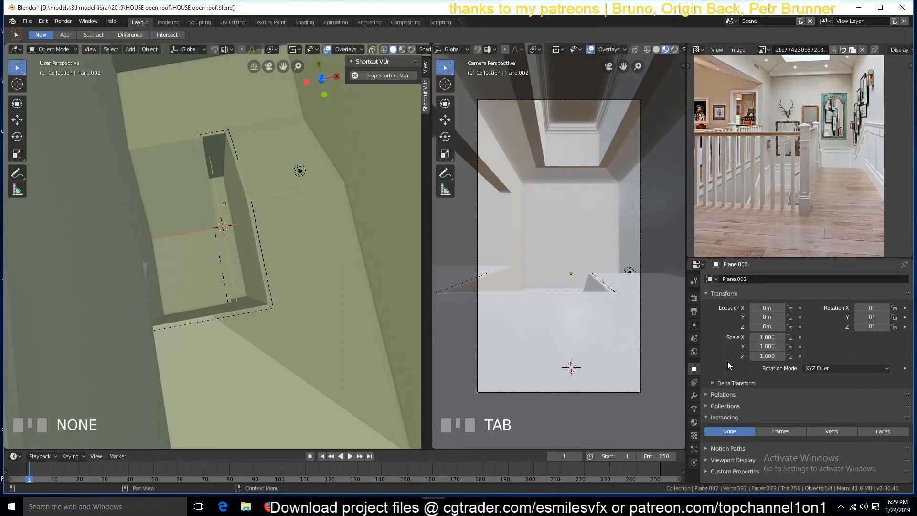
left_click(832, 431)
key("grave")
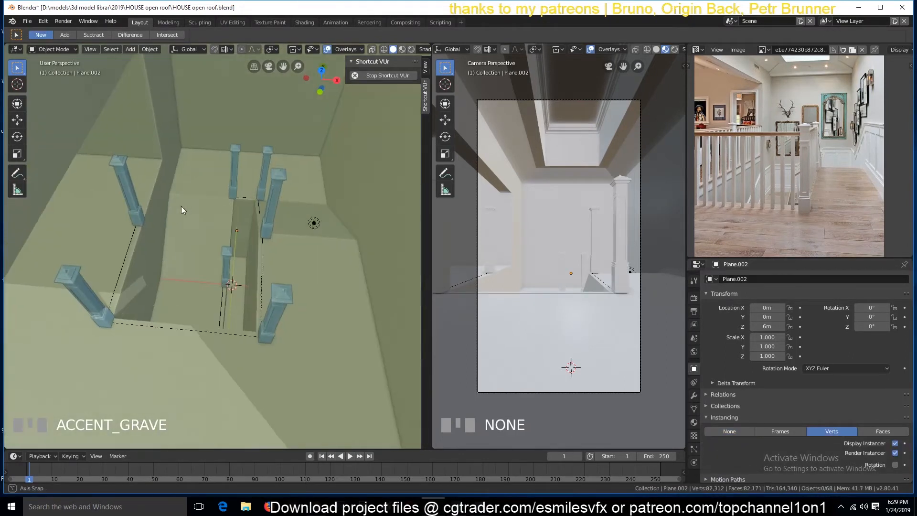
Set instancing to None and shift a vertex path at the rear of the outline slightly along X
left_click(730, 431)
key("Tab")
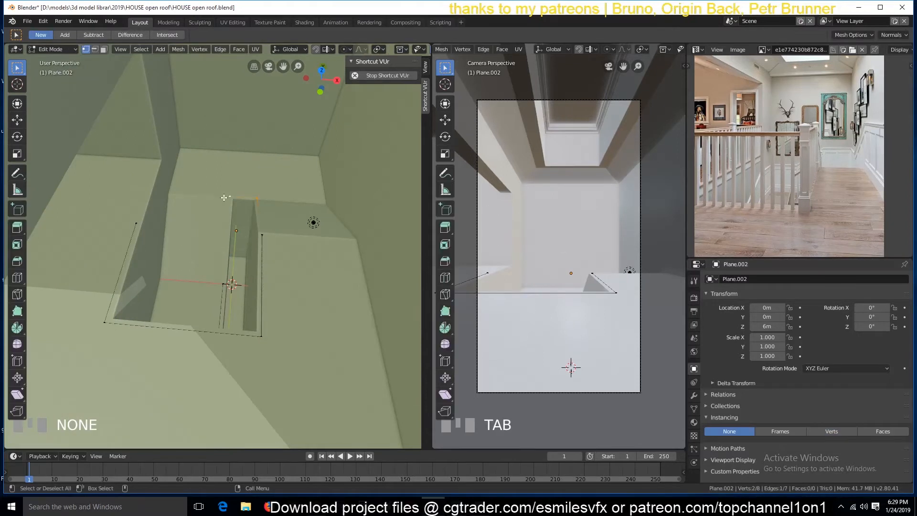
key("grave")
left_click(244, 244, "ctrl")
key("g")
key("x")
left_click(240, 244)
Leave Edit Mode, restore the outline's Verts instancing, check the posts from the front, and save the file
key("Tab")
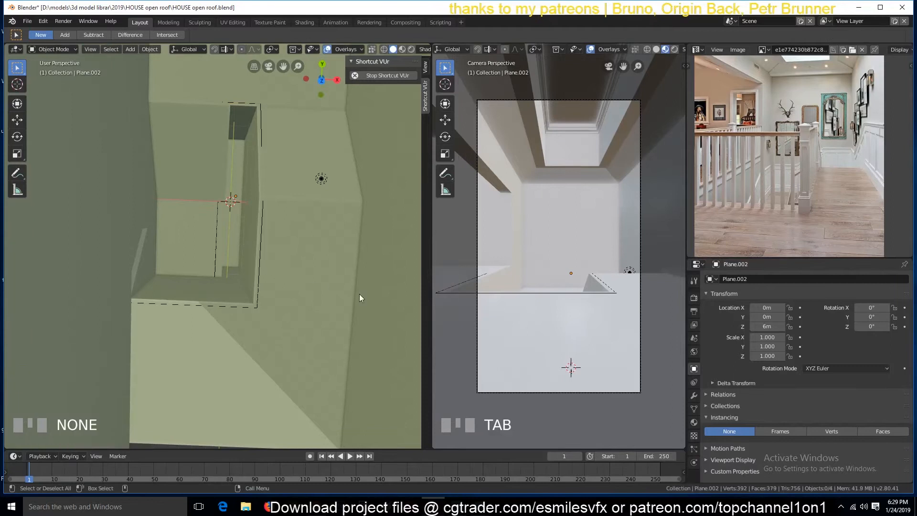
left_click(831, 431)
key("grave")
middle_click_drag(95, 197, 133, 123)
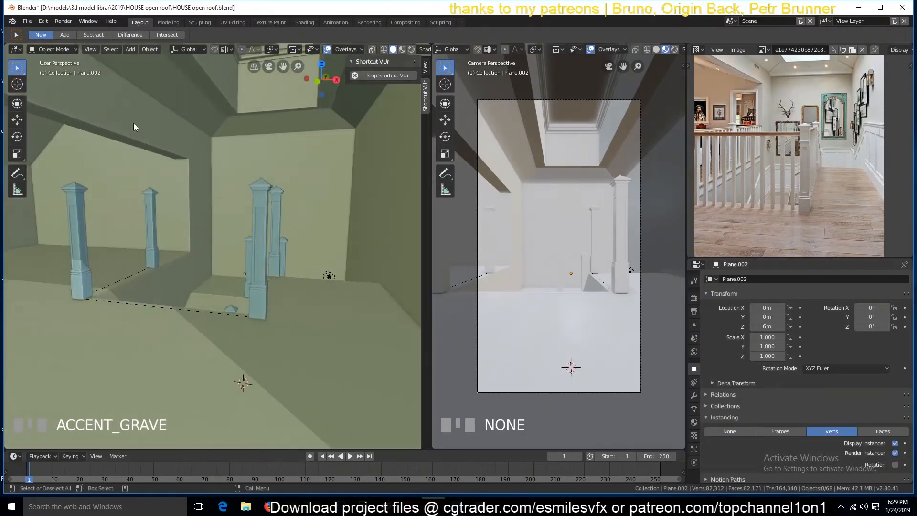
key("ctrl+s")
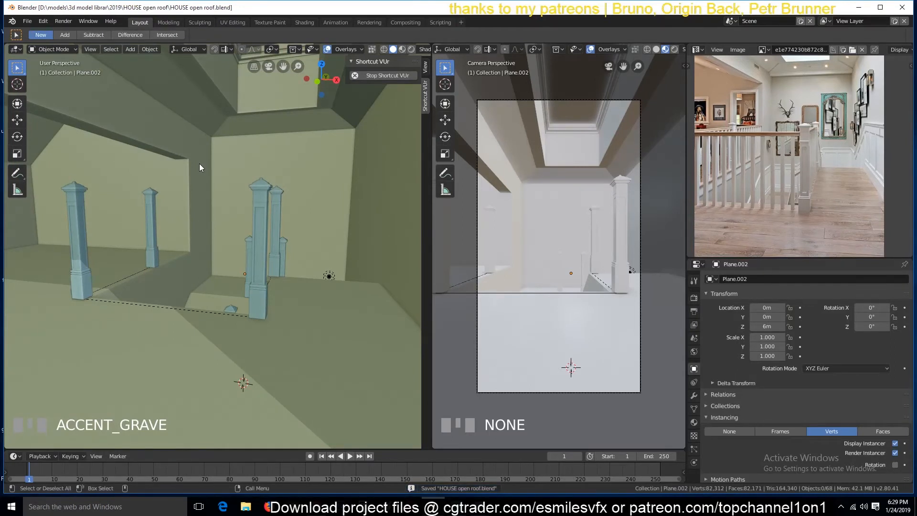
Duplicate the instanced stairwell outline and raise the copy 3.6 m along Z
scroll(199, 164, "down", 3)
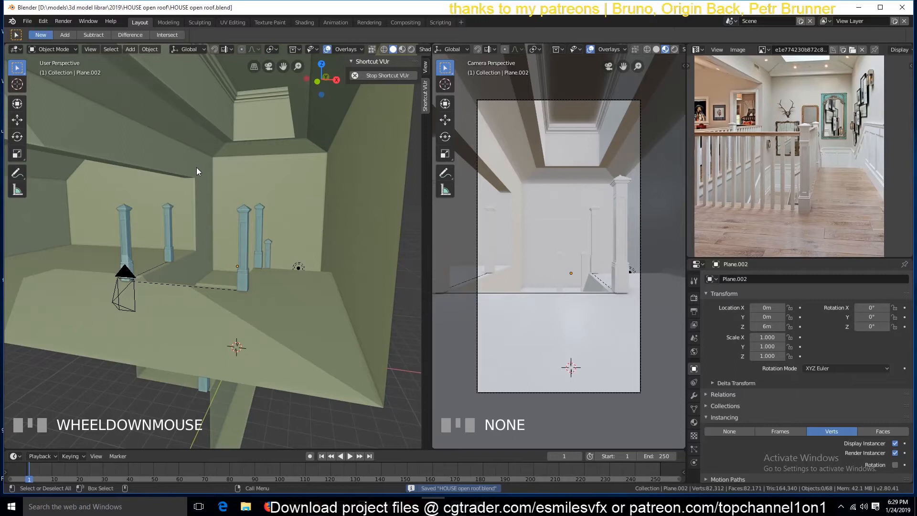
key("shift+grave")
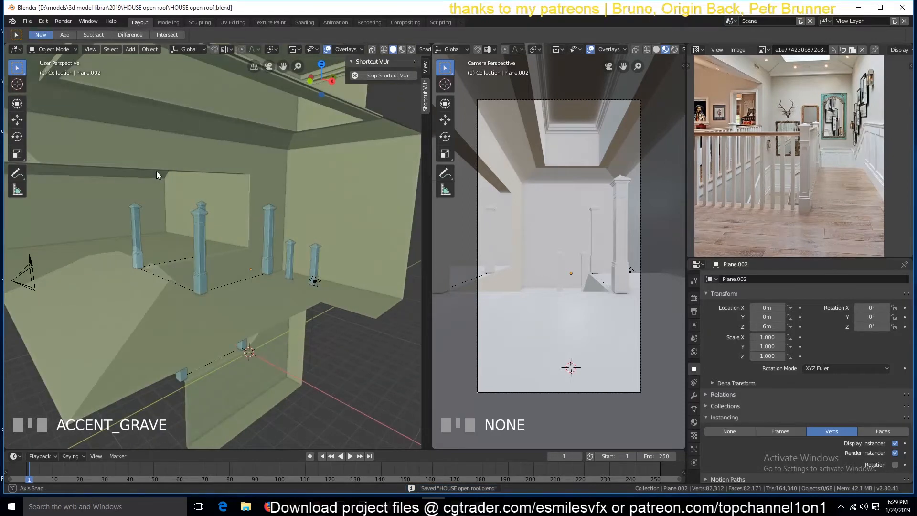
left_click(133, 176)
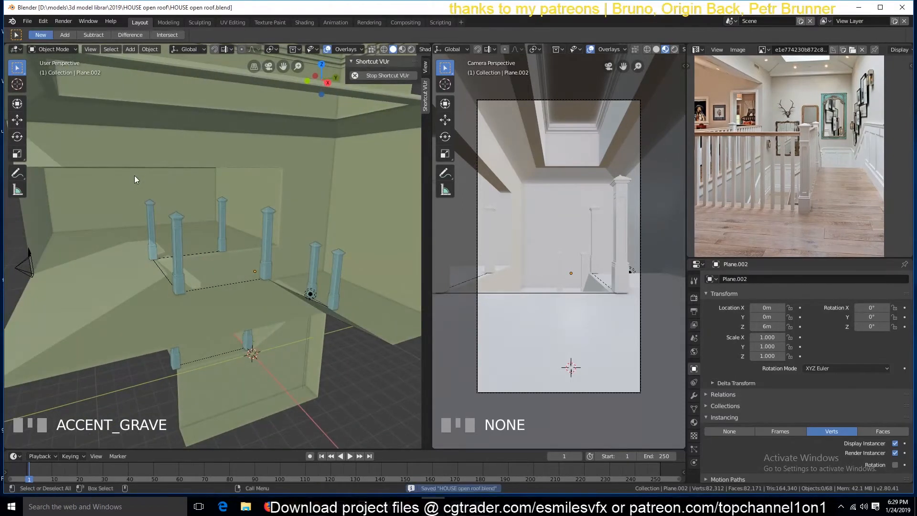
left_click(221, 286)
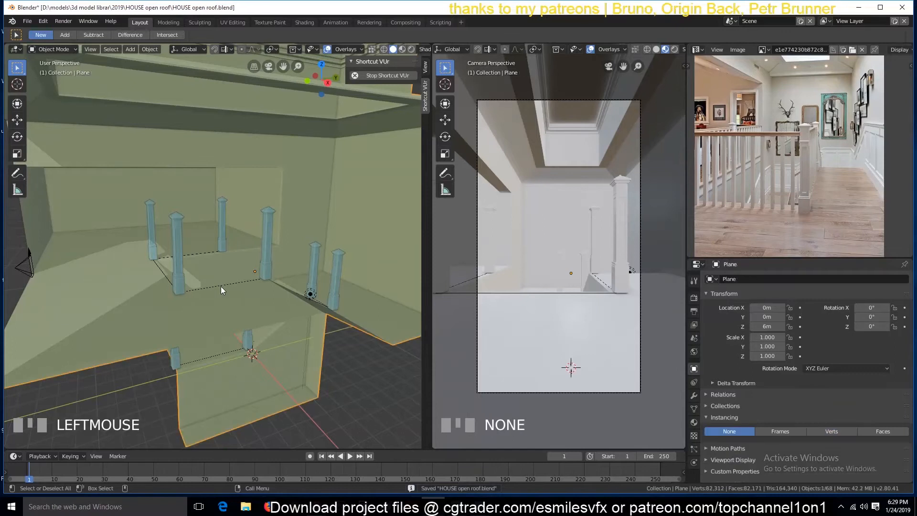
left_click(221, 286)
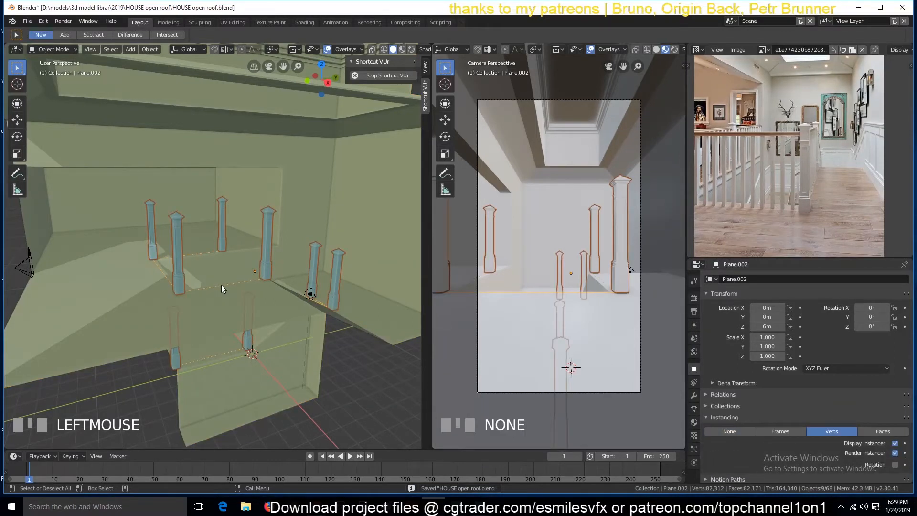
key("shift+d")
key("z")
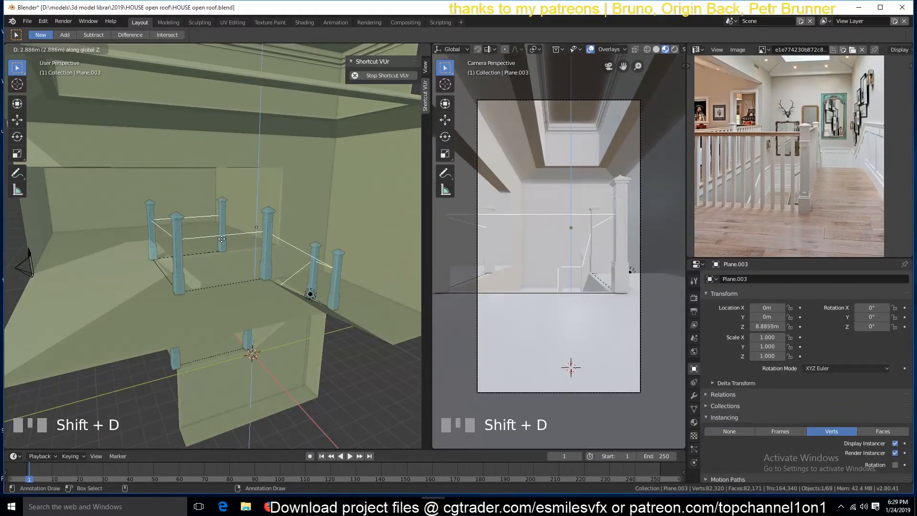
left_click(222, 230)
Raise the duplicated outline about another 0.32 m along Z to the post tops and save the file
key("g")
key("z")
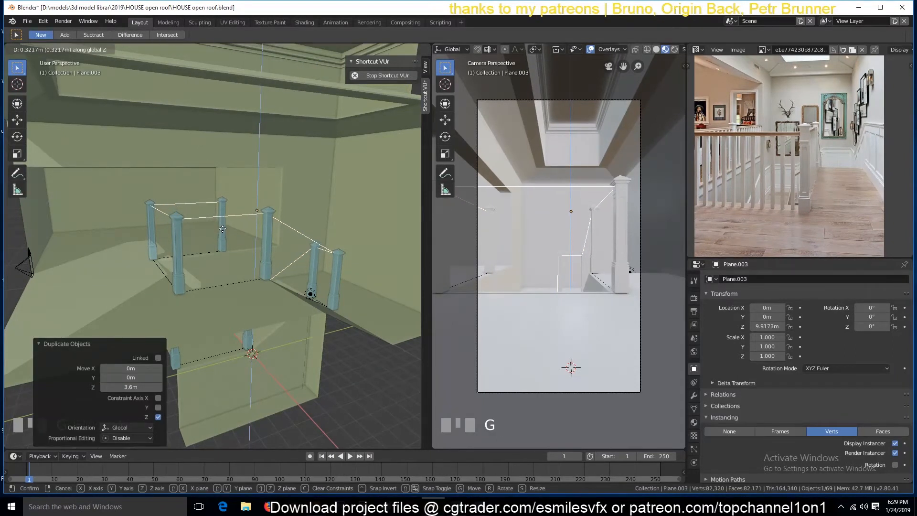
left_click(223, 229)
key("ctrl+s")
Select the raised outline, view it from the camera and from above, and examine the reference photo's railing up close
key("alt+a")
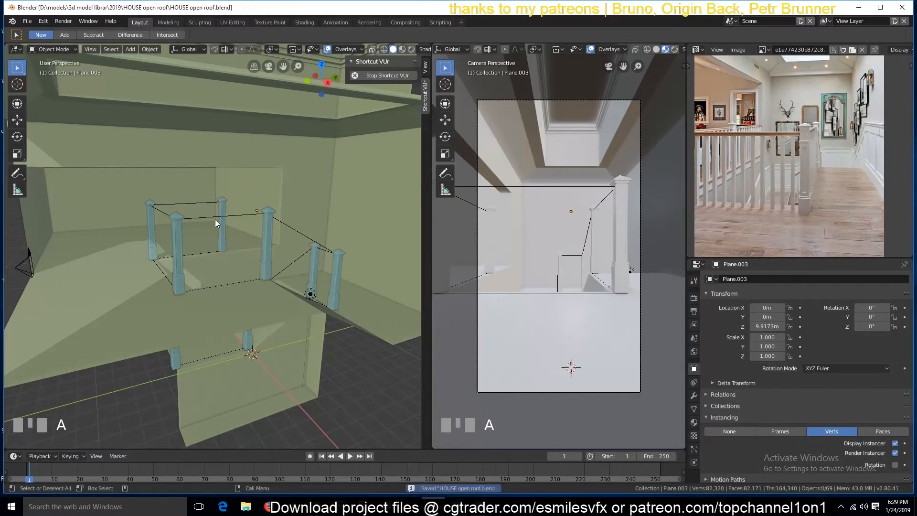
left_click(216, 216)
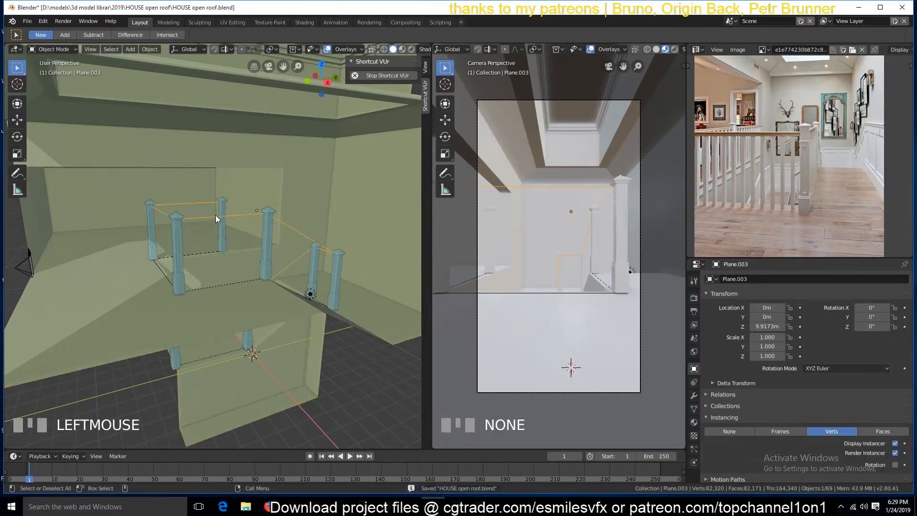
scroll(216, 215, "down", 4)
key("KP_0")
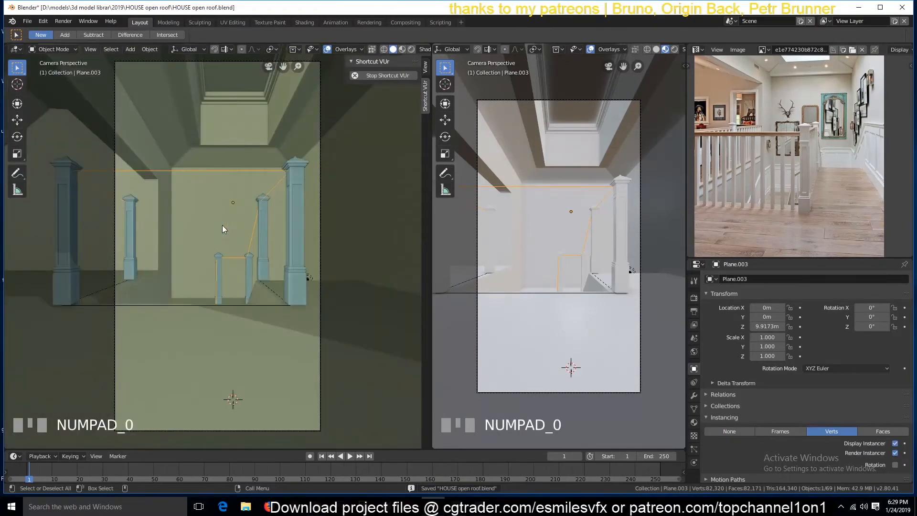
scroll(222, 225, "down", 2)
key("KP_7")
scroll(221, 227, "down", 1)
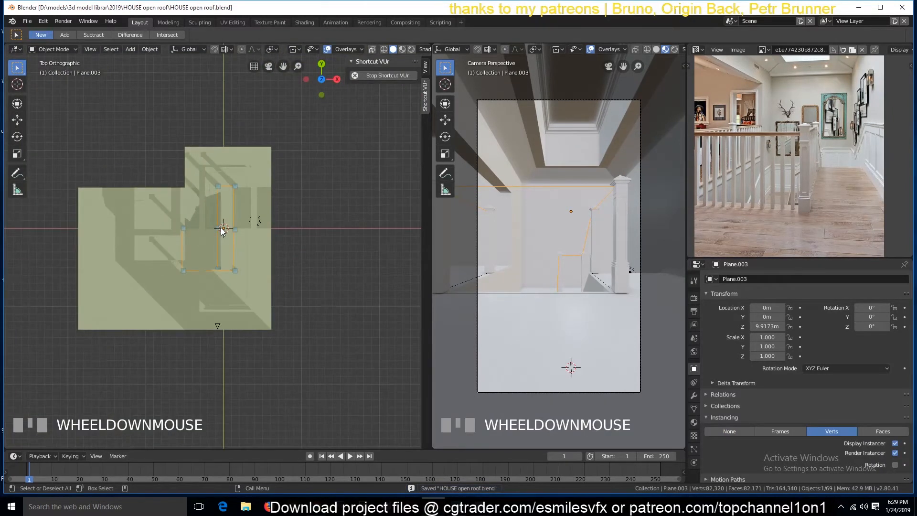
scroll(741, 139, "up", 2)
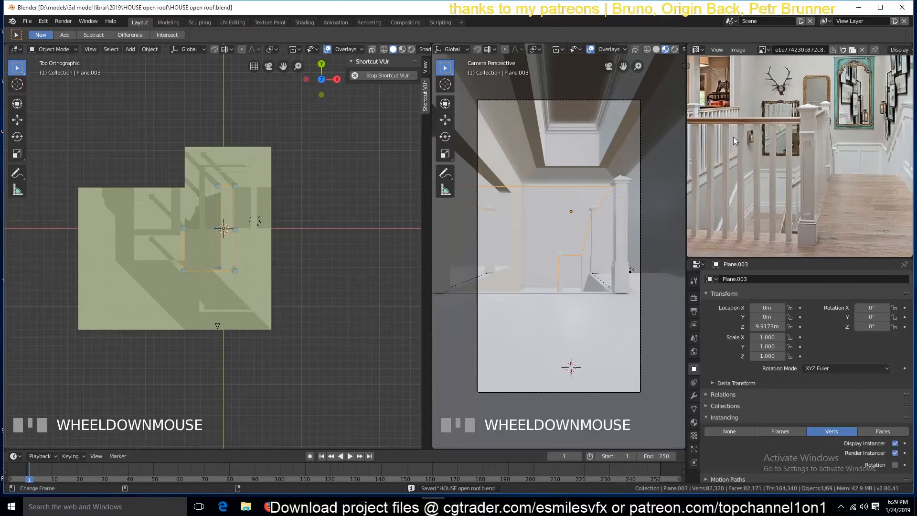
scroll(733, 137, "up", 3)
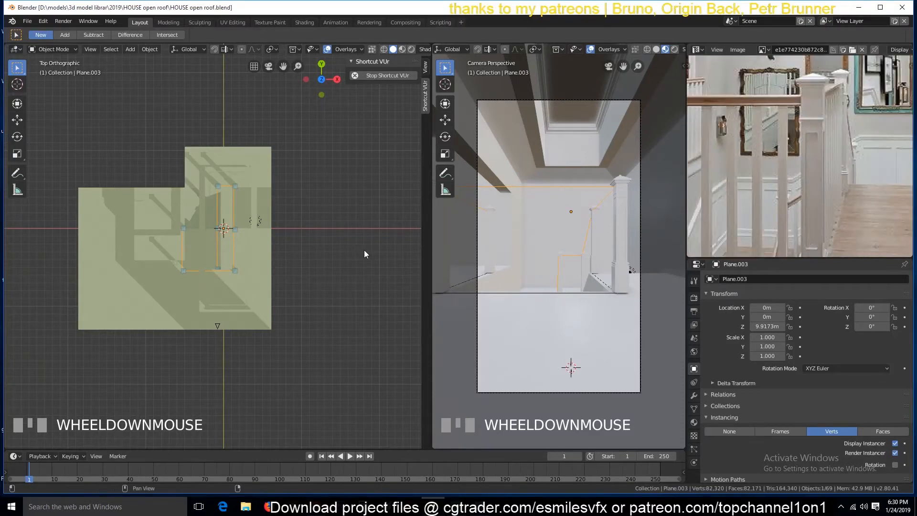
left_click(348, 256)
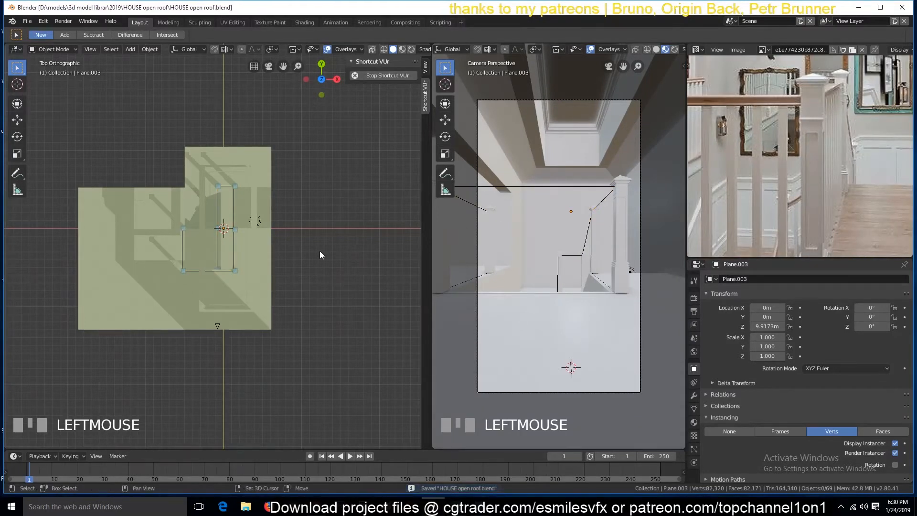
key("shift+a")
mouse_move(320, 251)
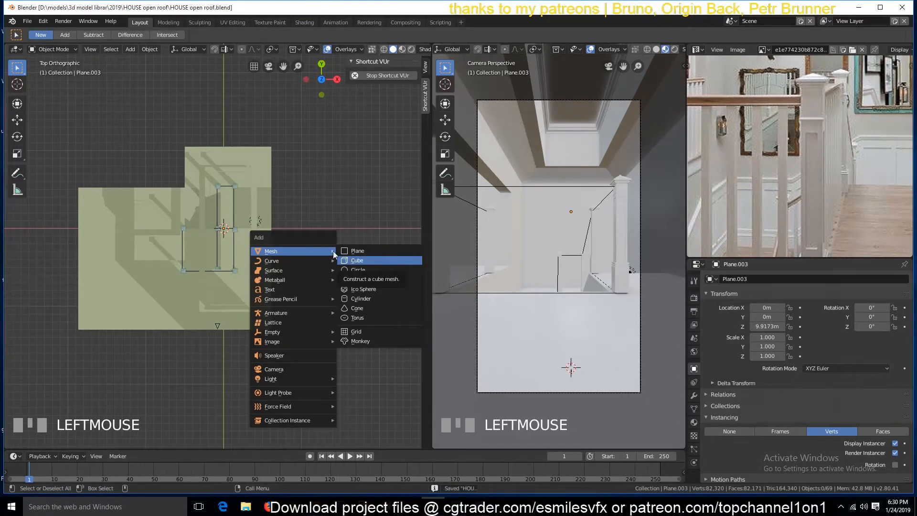
Reveal all hidden objects and select the original newel post near the stair opening
scroll(197, 274, "up", 10)
middle_click_drag(199, 273, 189, 191)
key("grave")
left_click(318, 196)
scroll(306, 239, "down", 3)
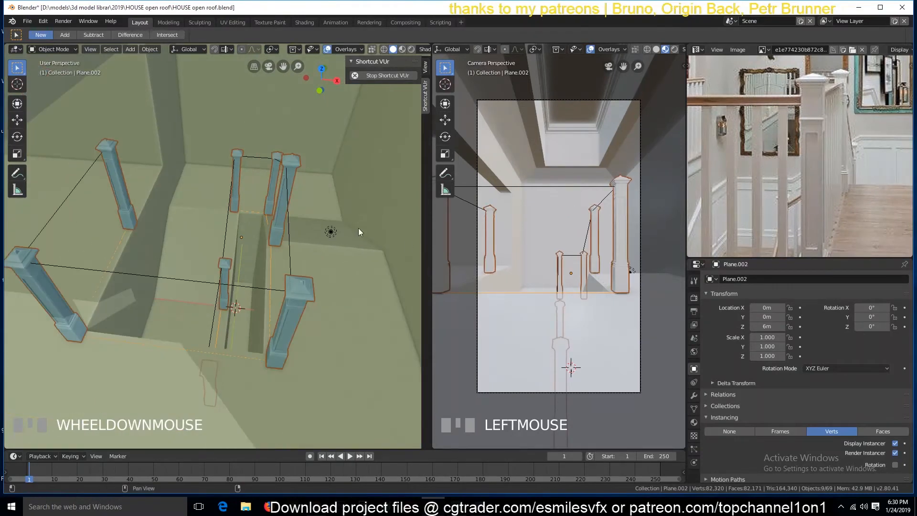
key("alt+h")
left_click(242, 191)
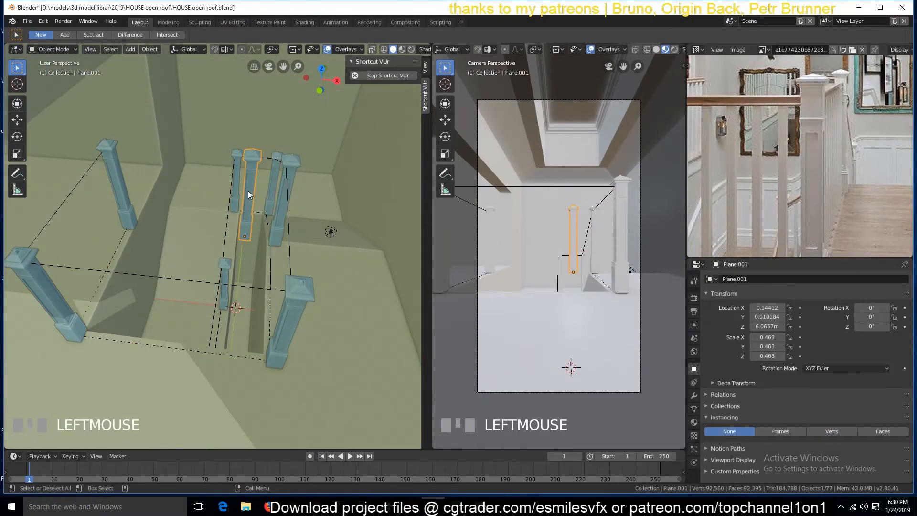
Duplicate the newel post about 18.7 m along X, outside the house, and clear the copy's parent
scroll(252, 191, "down", 4)
key("KP_7")
key("shift+d")
left_click(345, 212)
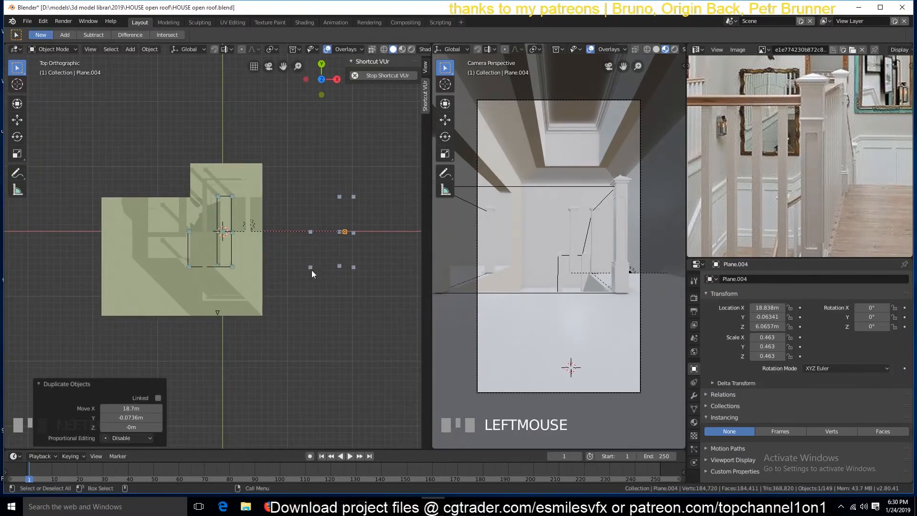
key("KP_Decimal")
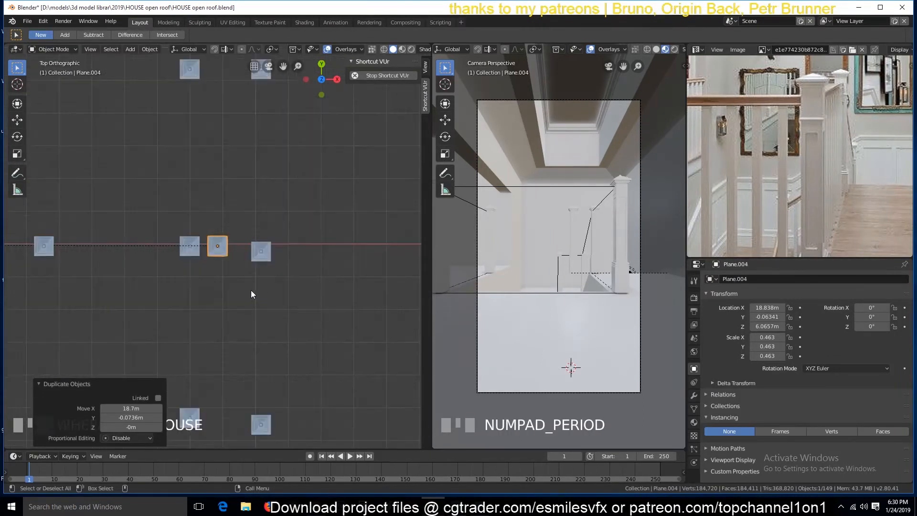
key("alt+p")
left_click(251, 291)
Thin the copied post into a baluster by scaling it to about 0.39 on X and Y, excluding Z
middle_click_drag(251, 291, 201, 165)
scroll(254, 232, "up", 2)
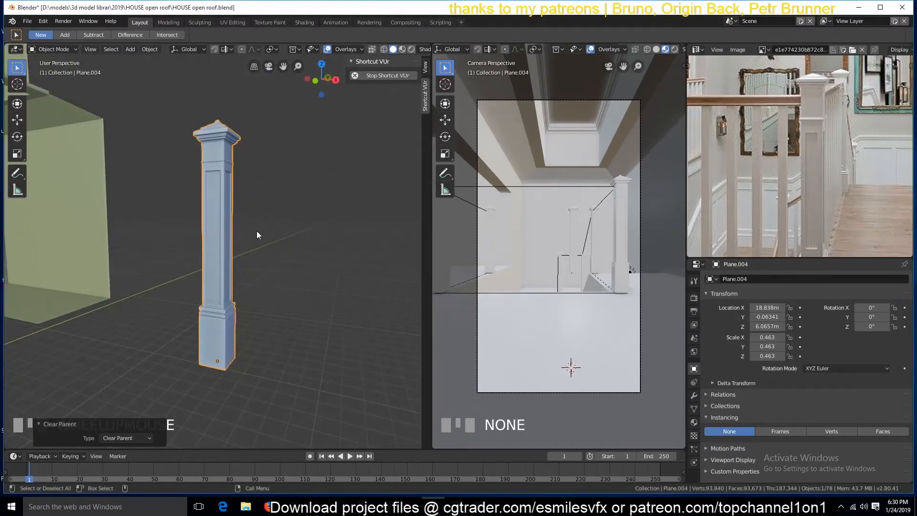
key("s")
key("shift+z")
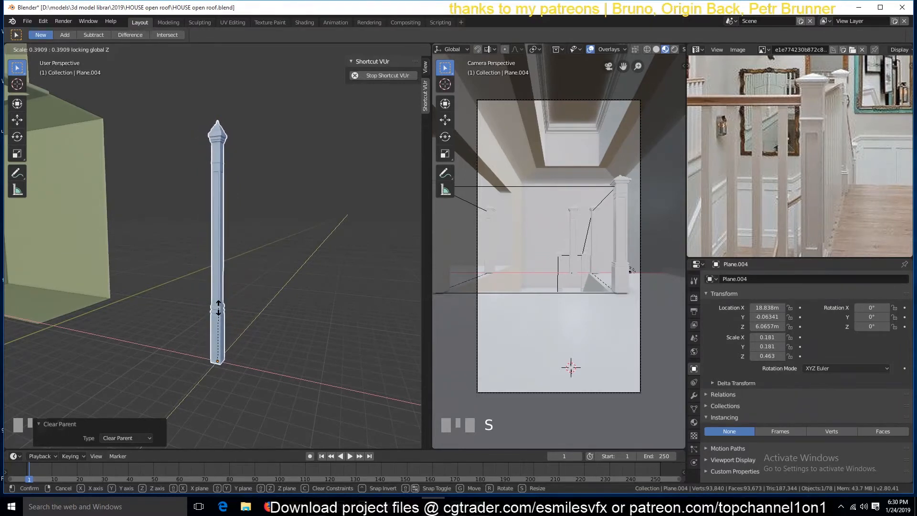
left_click(218, 308)
In Edit Mode, expand the selection from the baluster's tip over the whole pointed cap and delete it
scroll(227, 187, "up", 3)
middle_click_drag(228, 187, 233, 277, "shift")
key("Tab")
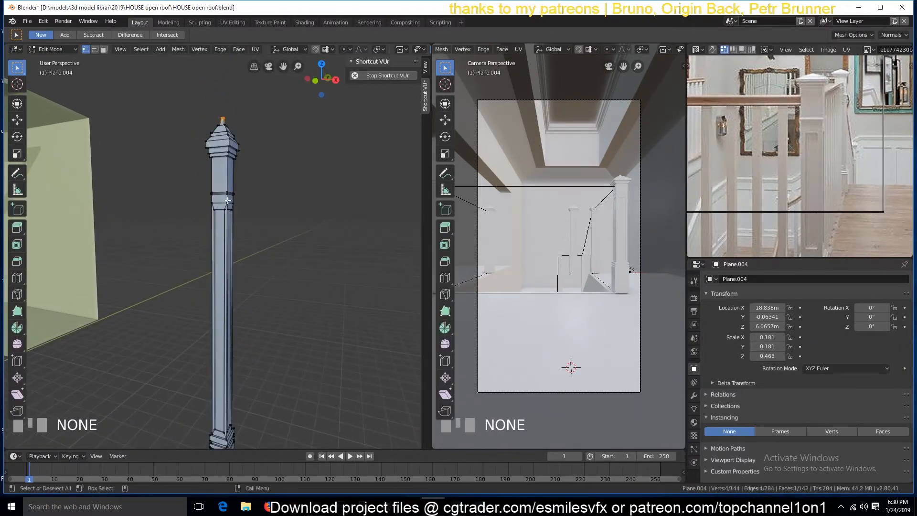
key("ctrl+KP_Add")
key("ctrl+KP_Add")
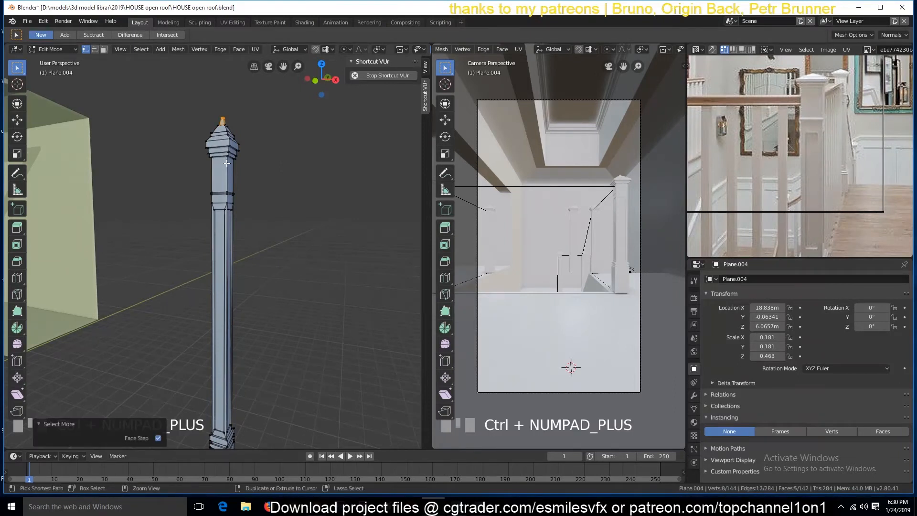
key("x")
left_click(226, 162)
Select the baluster's open top edge loop, extrude it upward about 0.044 m along Z, and leave Edit Mode
left_click(227, 152, "alt")
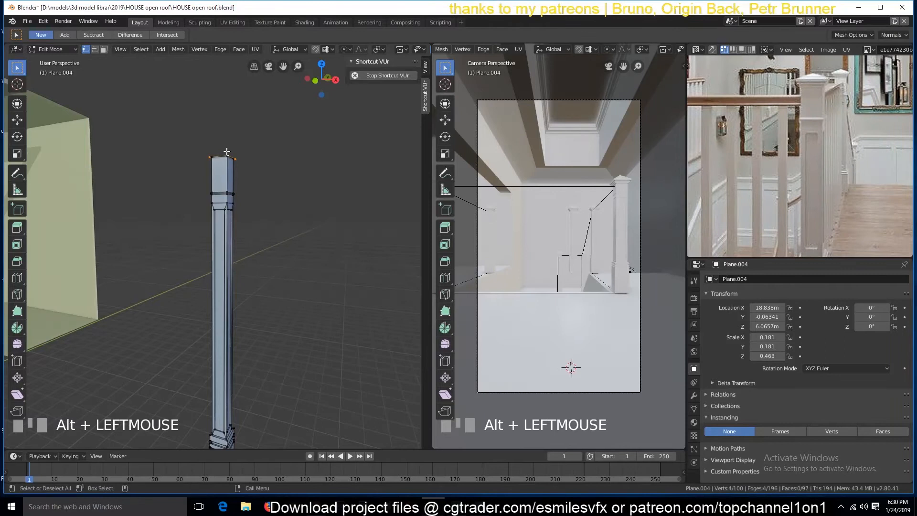
key("KP_Decimal")
scroll(300, 190, "down", 2)
key("grave")
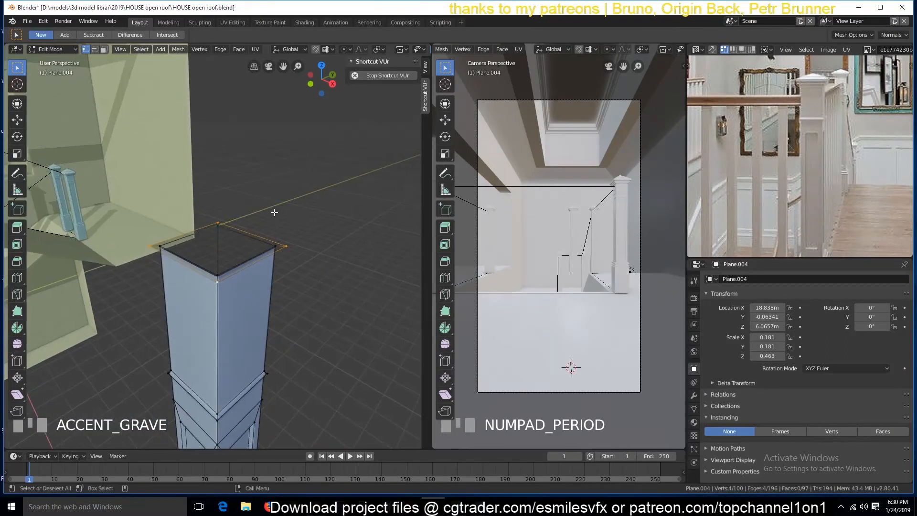
key("e")
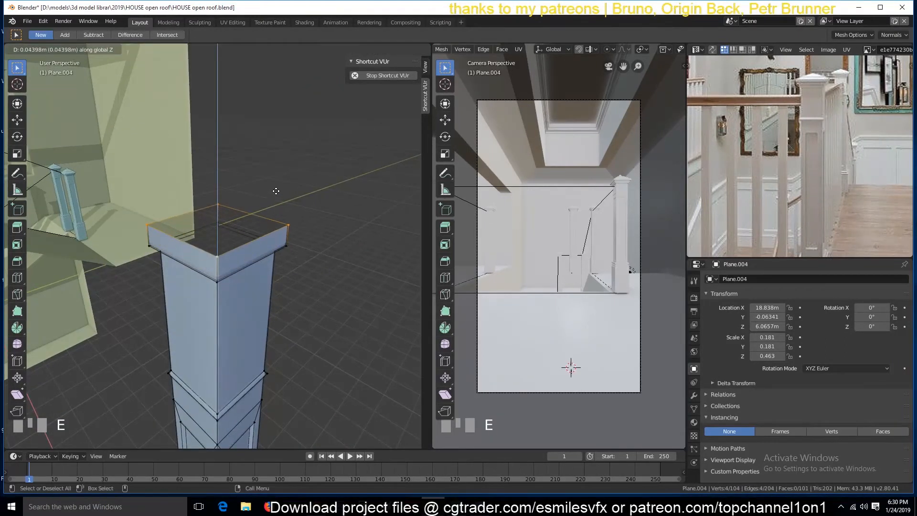
left_click(276, 190)
scroll(280, 242, "down", 3)
key("Tab")
Select the house mesh and hide it, leaving the newel posts, outlines and baluster in view
key("grave")
middle_click_drag(333, 213, 317, 260)
middle_click_drag(276, 296, 264, 362, "shift")
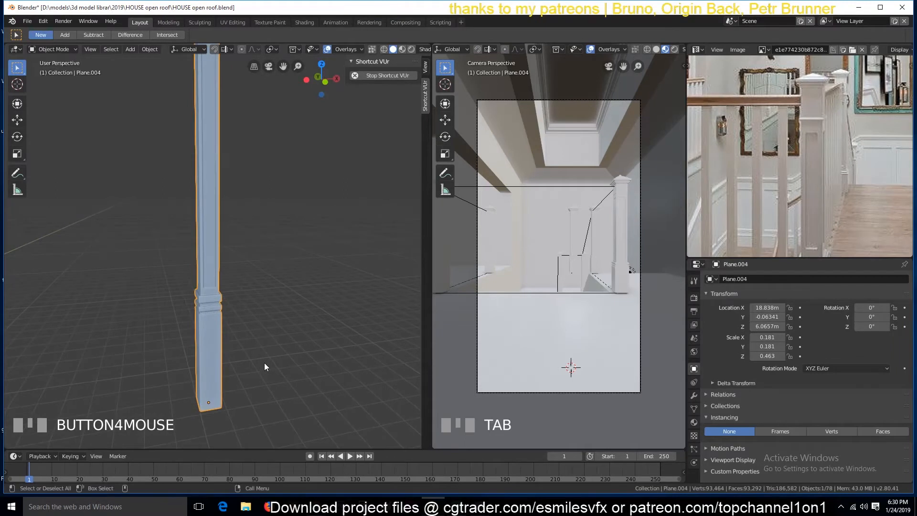
key("KP_1")
scroll(260, 394, "down", 1)
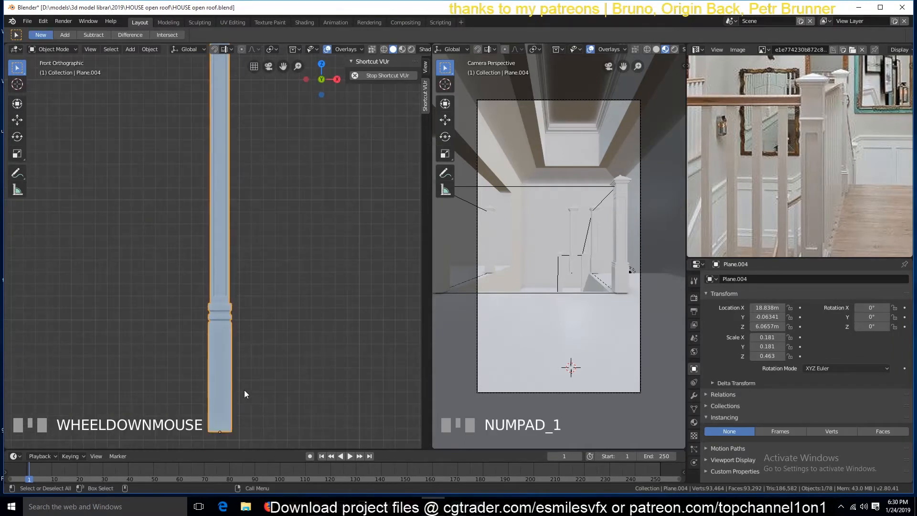
scroll(242, 388, "down", 11)
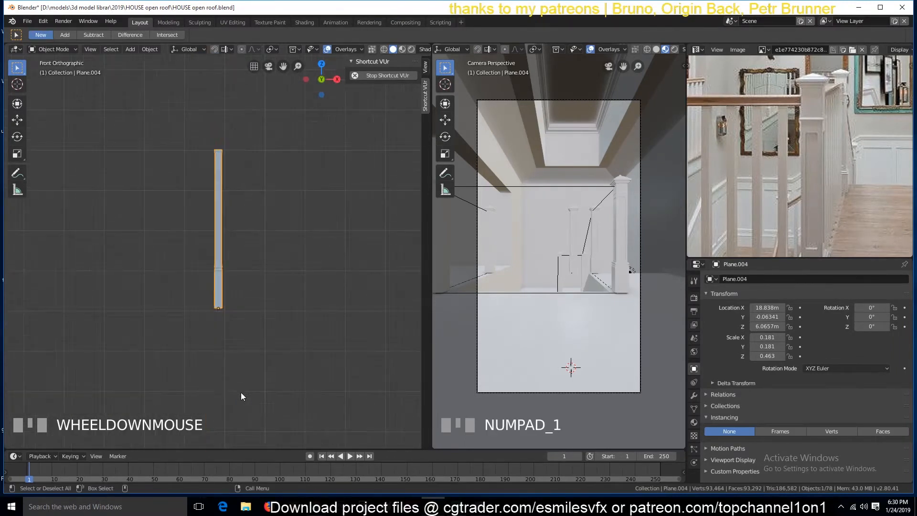
middle_click_drag(225, 386, 135, 200)
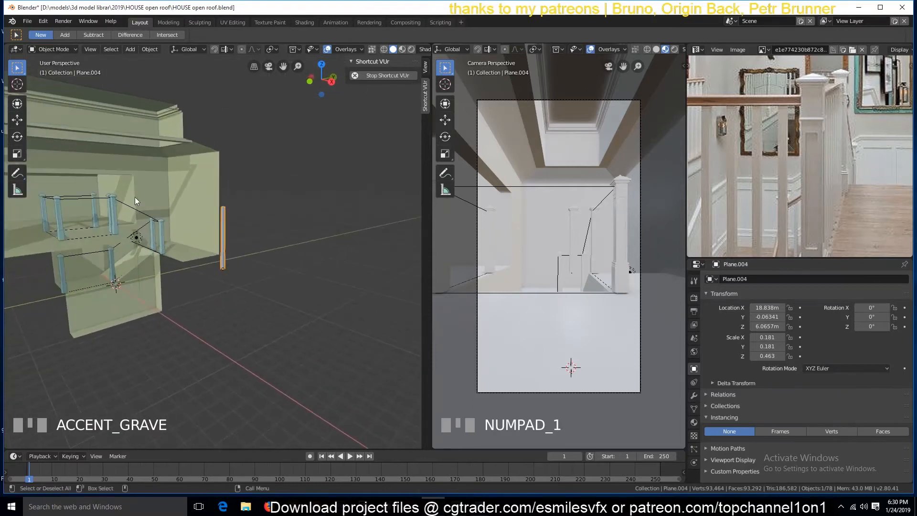
left_click(142, 213)
left_click(231, 236)
left_click(186, 253)
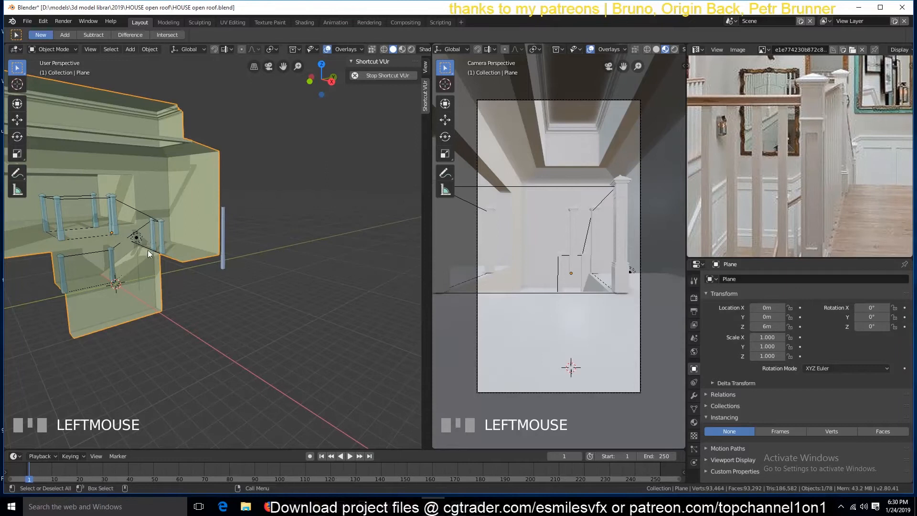
key("h")
Parent the baluster to the raised rail outline with the Object option, then clear the selection
left_click(140, 225)
left_click(217, 244)
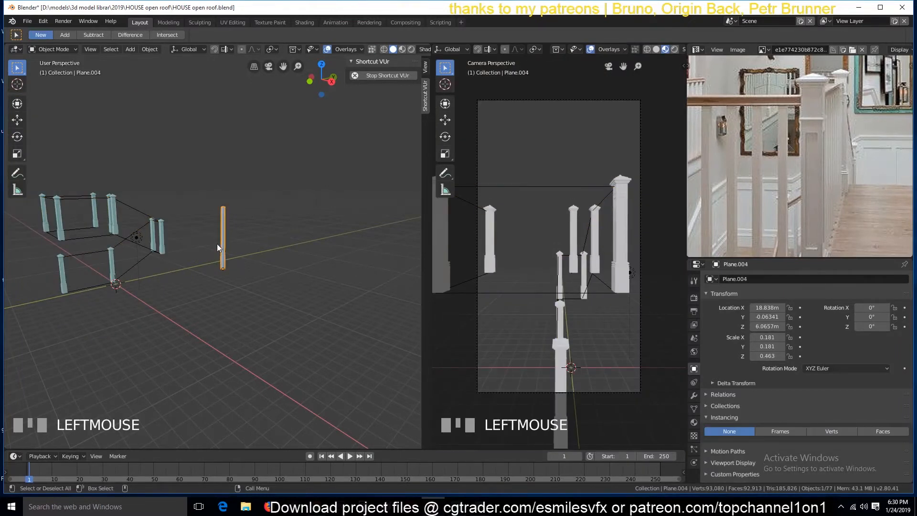
left_click(140, 220, "shift")
key("ctrl+a")
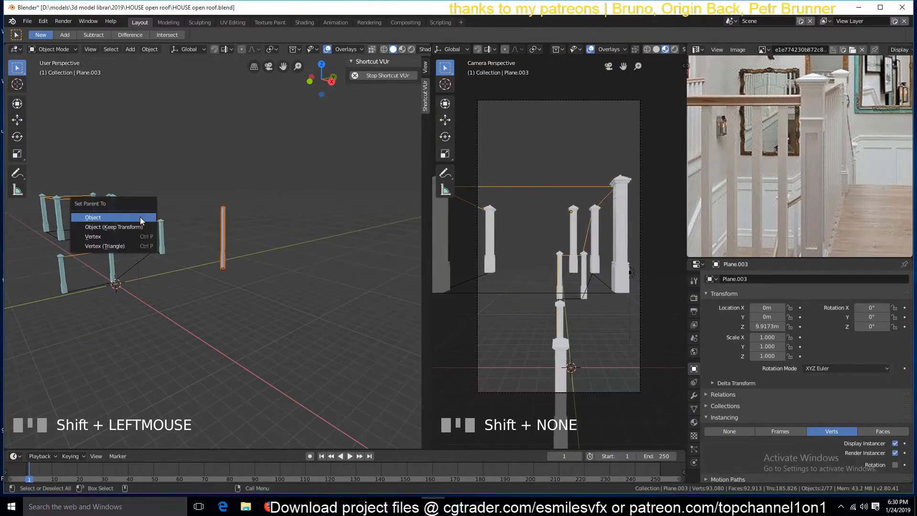
left_click(140, 222)
key("a")
Select the lower outline that carries the newel posts and snap the 3D cursor to its origin
key("KP_7")
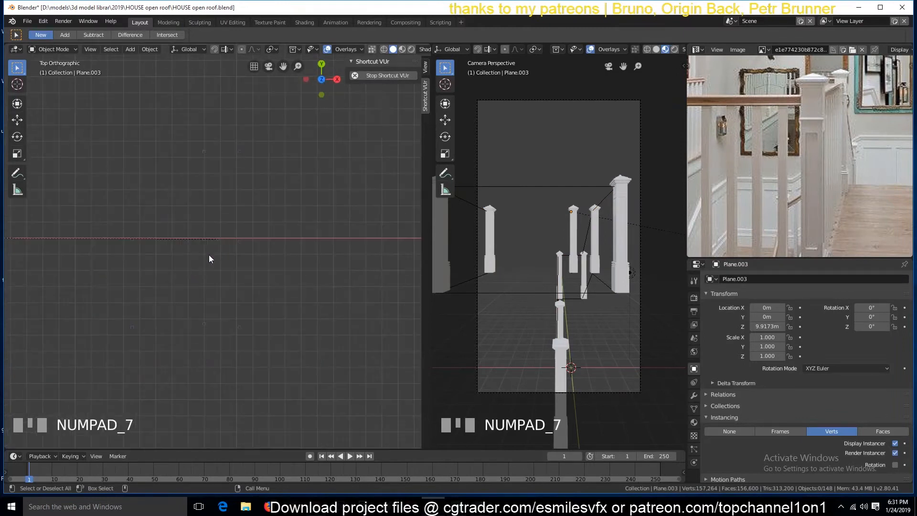
key("grave")
scroll(96, 236, "down", 2)
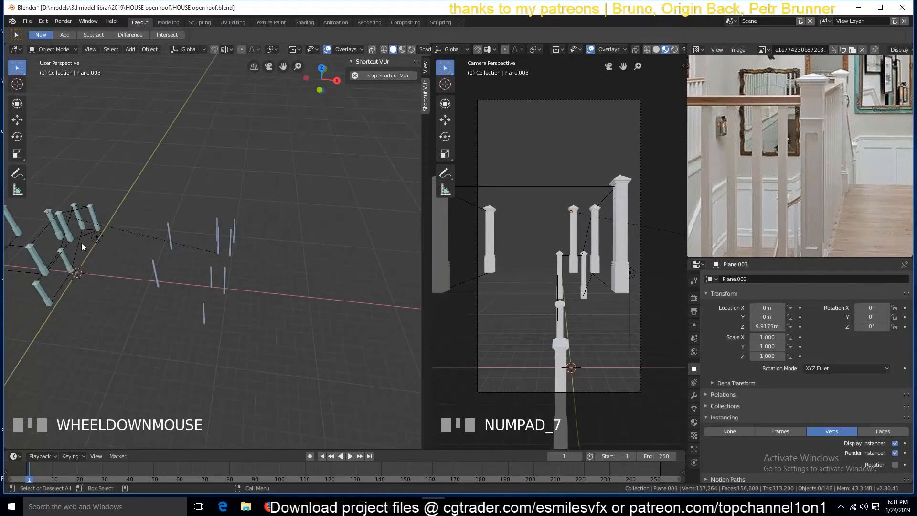
left_click(80, 239)
key("grave")
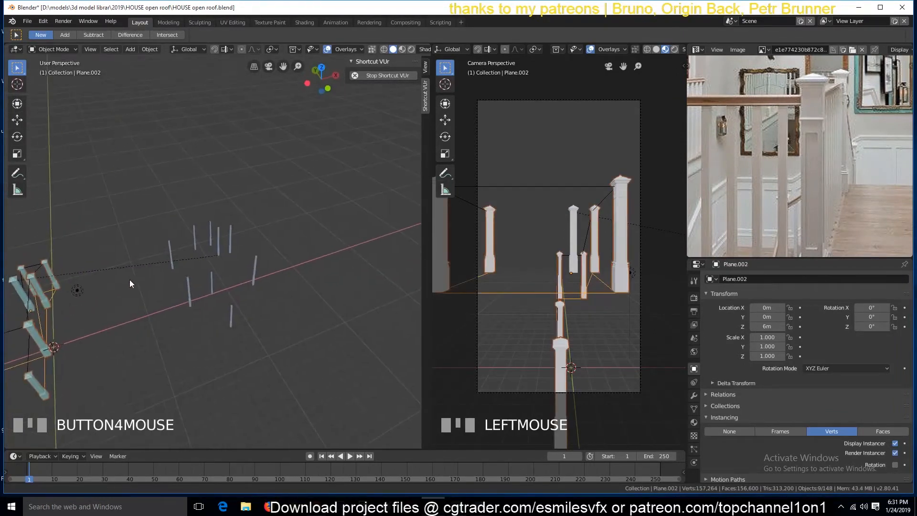
middle_click_drag(130, 279, 239, 250, "shift")
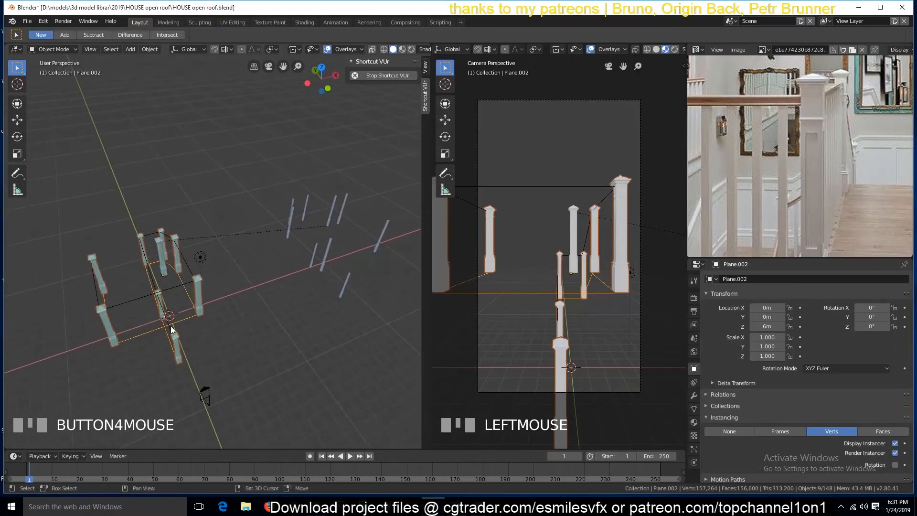
key("shift+s")
left_click(200, 369)
Select the original baluster and snap it to the 3D cursor
left_click(325, 240)
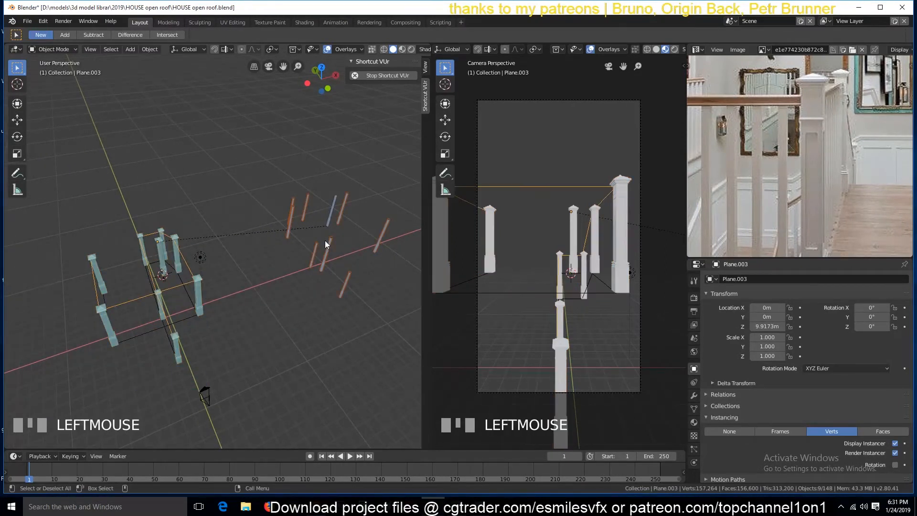
left_click(330, 220)
key("shift+s")
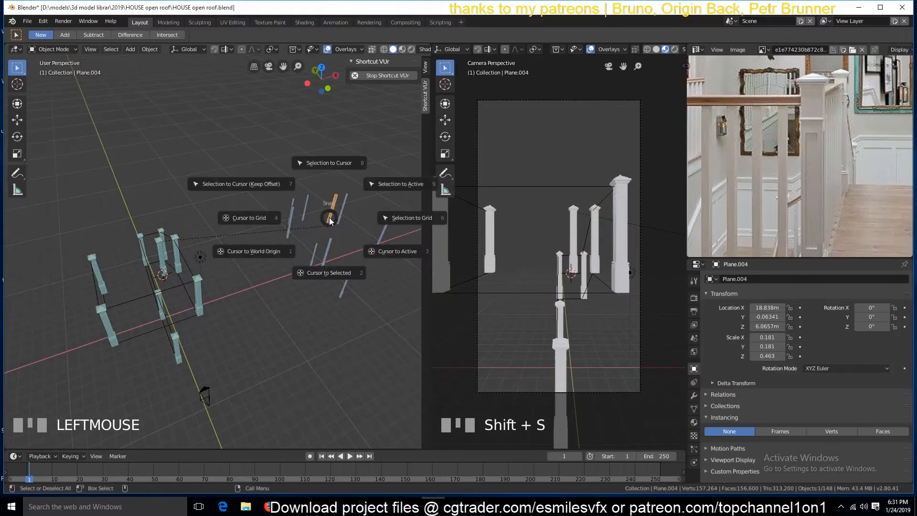
left_click(328, 162)
key("KP_7")
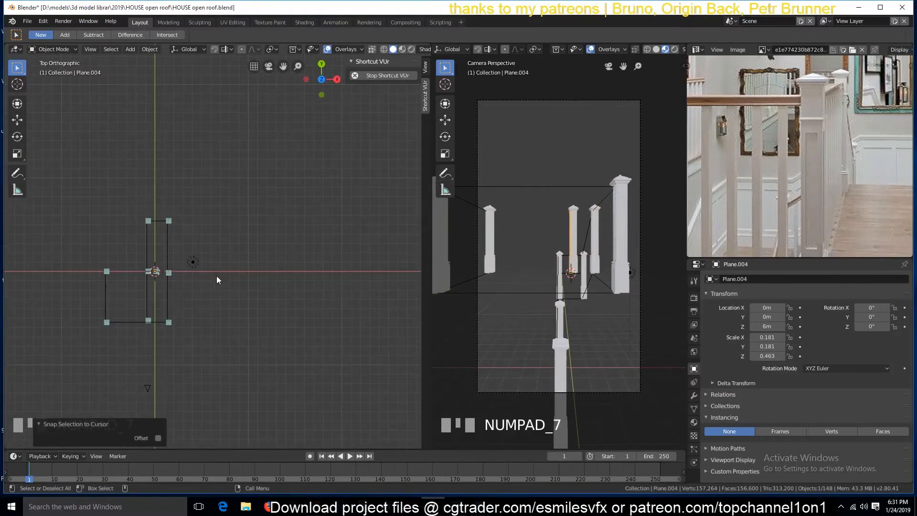
key("g")
right_click(198, 279)
Select the raised rail outline and set its instancing to None
key("KP_Decimal")
scroll(191, 295, "down", 3)
middle_click_drag(185, 301, 294, 245)
key("a")
left_click(294, 248)
key("Tab")
scroll(293, 252, "up", 2)
key("a")
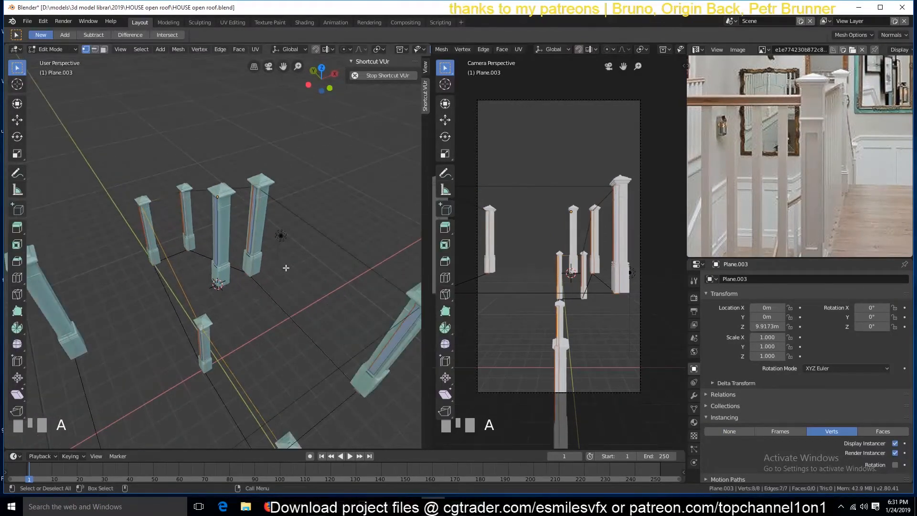
key("alt+a")
key("Tab")
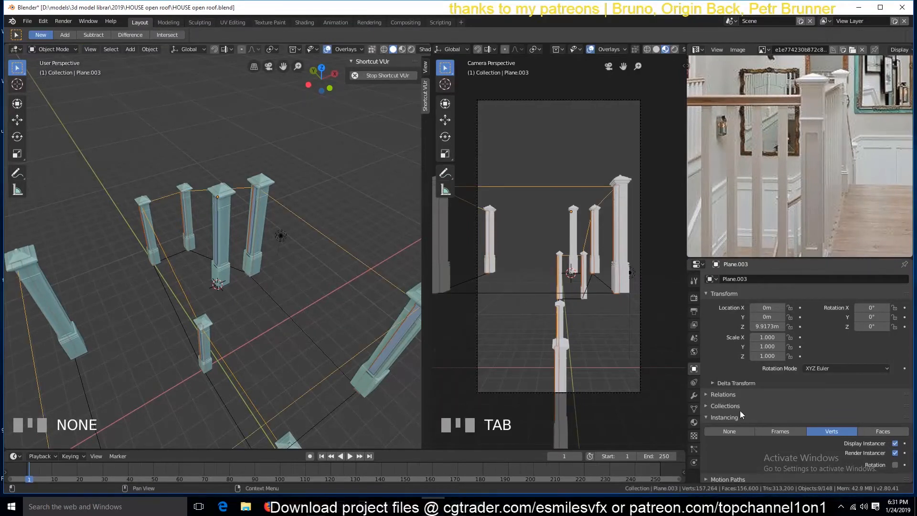
left_click(743, 435)
Subdivide all edges of the raised rail outline with one cut and set its instancing back to Verts
key("Tab")
key("a")
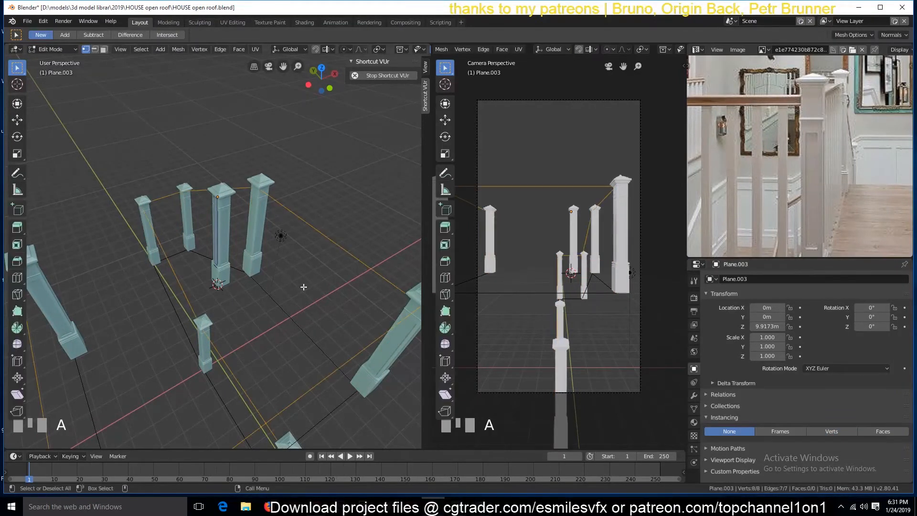
right_click(304, 287)
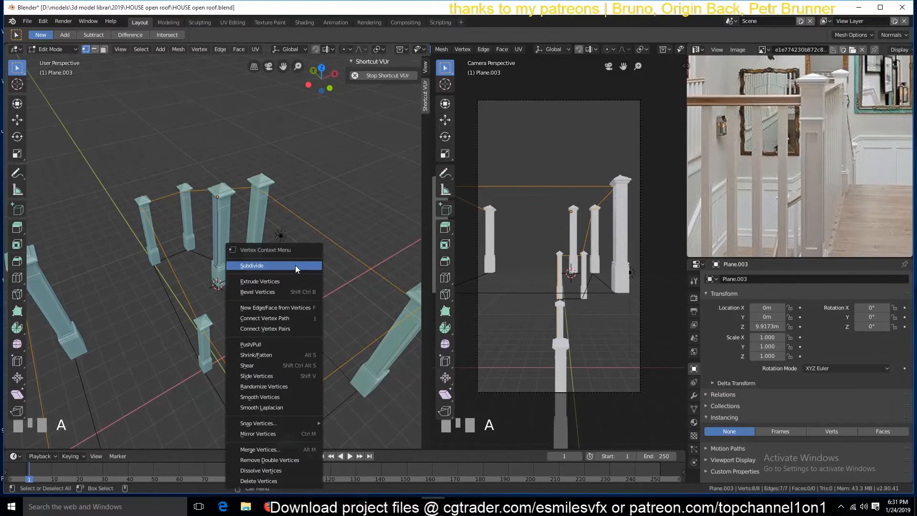
left_click(295, 265)
key("Tab")
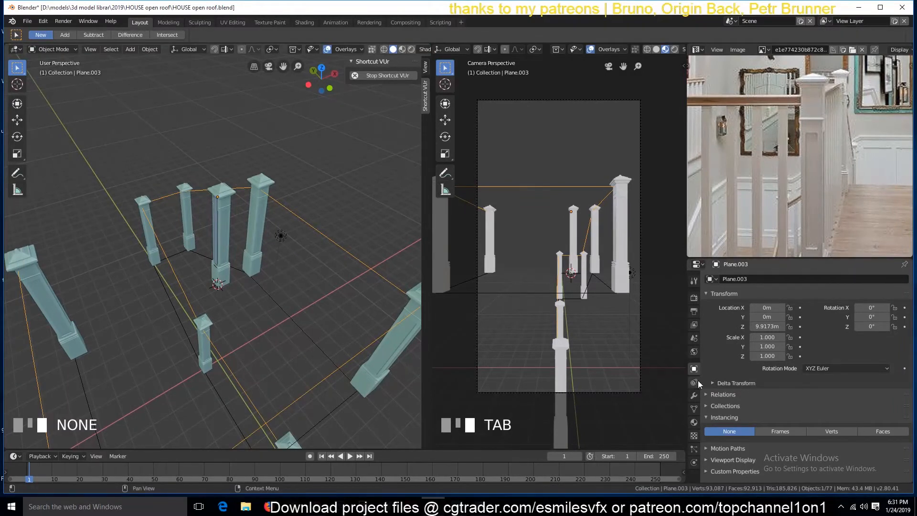
left_click(832, 431)
middle_click_drag(248, 270, 145, 293)
scroll(117, 264, "down", 3)
scroll(163, 273, "up", 2)
key("grave")
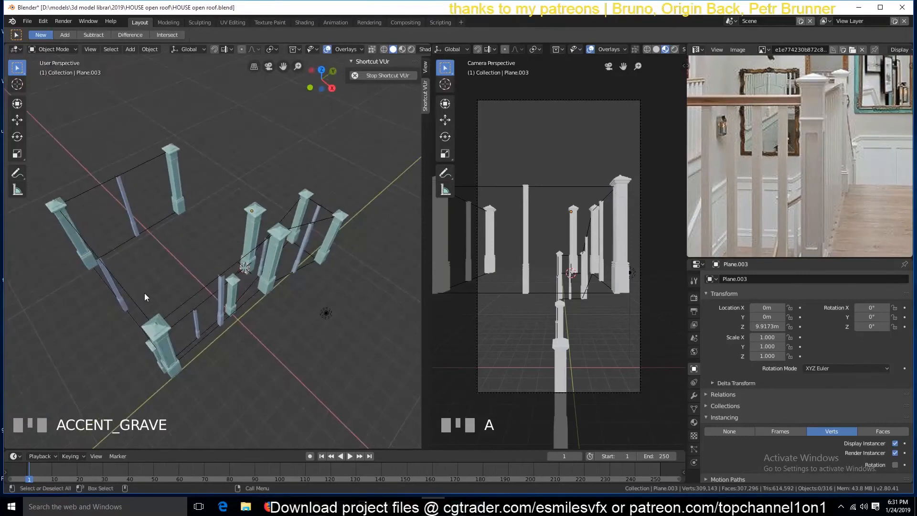
With instancing temporarily set to None, subdivide the whole rail outline a second time with one cut, then restore Verts instancing
left_click(311, 234)
left_click(750, 431)
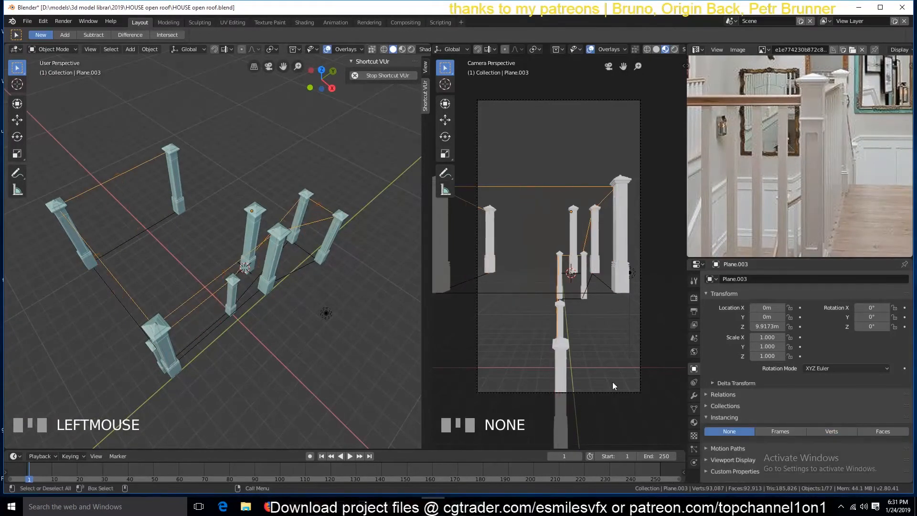
key("Tab")
right_click(311, 243)
left_click(310, 243)
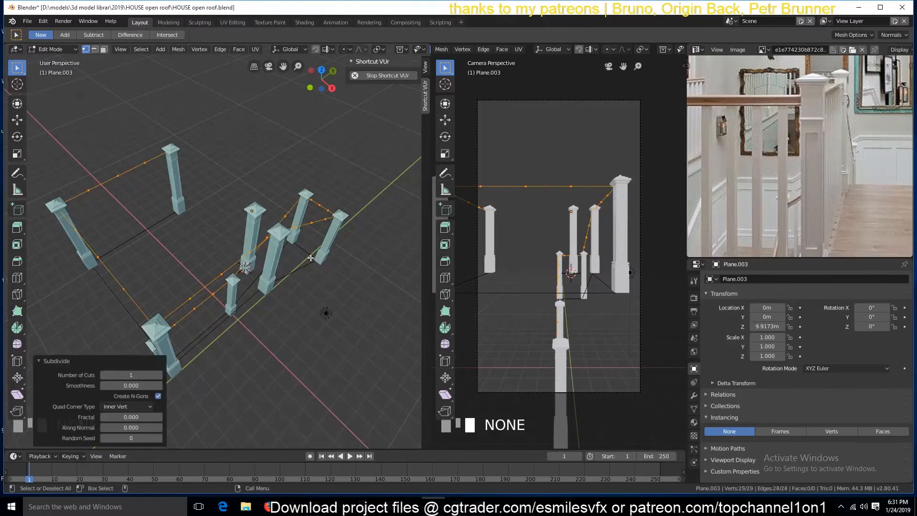
key("Tab")
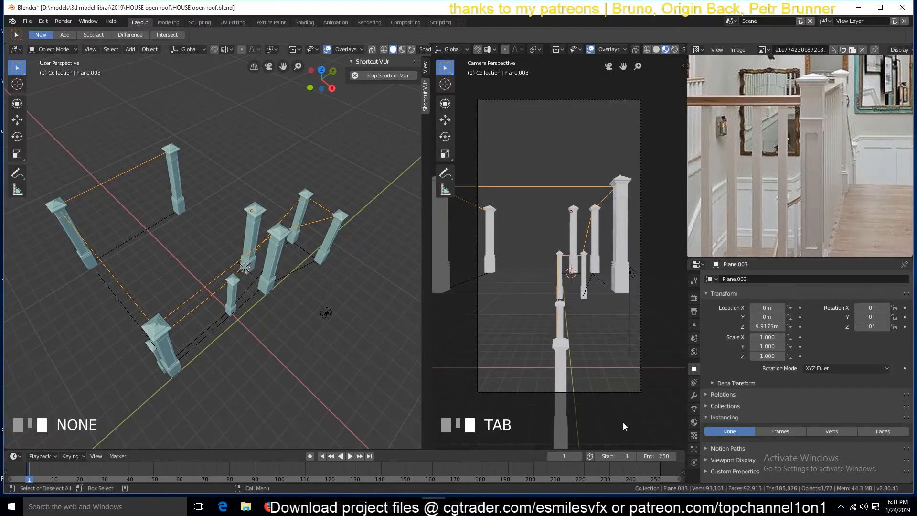
left_click(814, 433)
key("a")
key("grave")
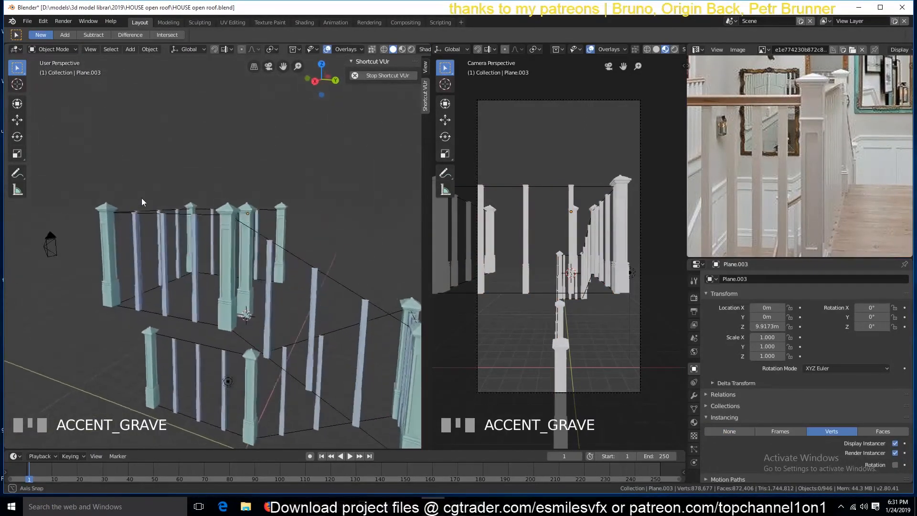
With instancing temporarily off, subdivide only the sloping rail segment descending from the landing post to the lower post, then restore Verts instancing
middle_click_drag(141, 198, 163, 209)
middle_click_drag(257, 296, 194, 267, "shift")
left_click(204, 220)
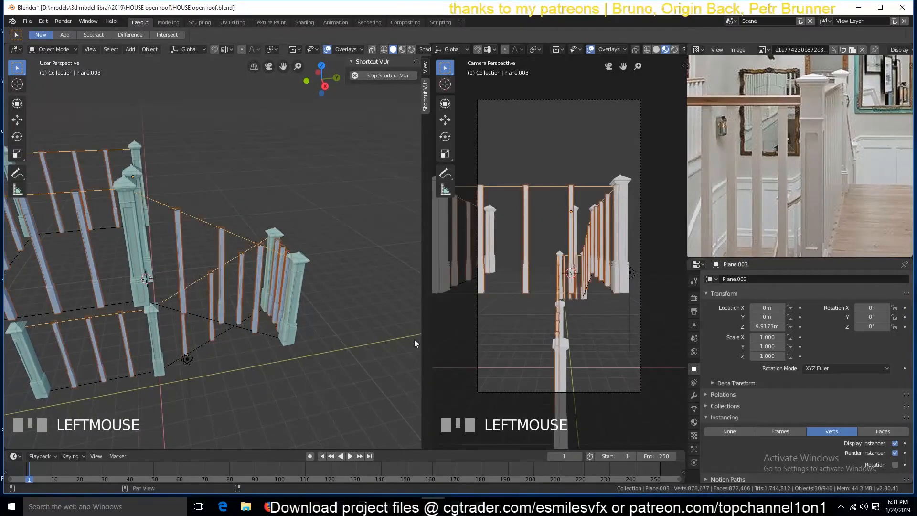
left_click(741, 430)
key("Tab")
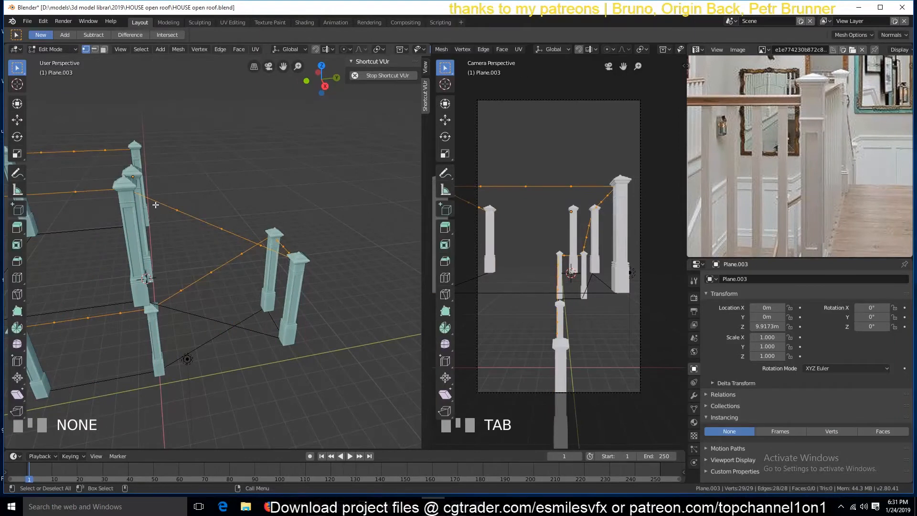
left_click(135, 193)
left_click(276, 255, "ctrl")
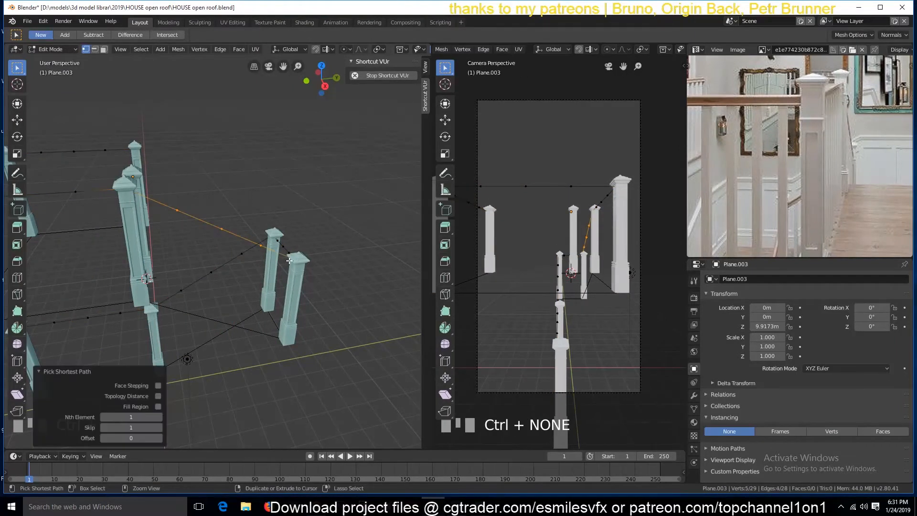
right_click(276, 256)
left_click(277, 256)
key("Tab")
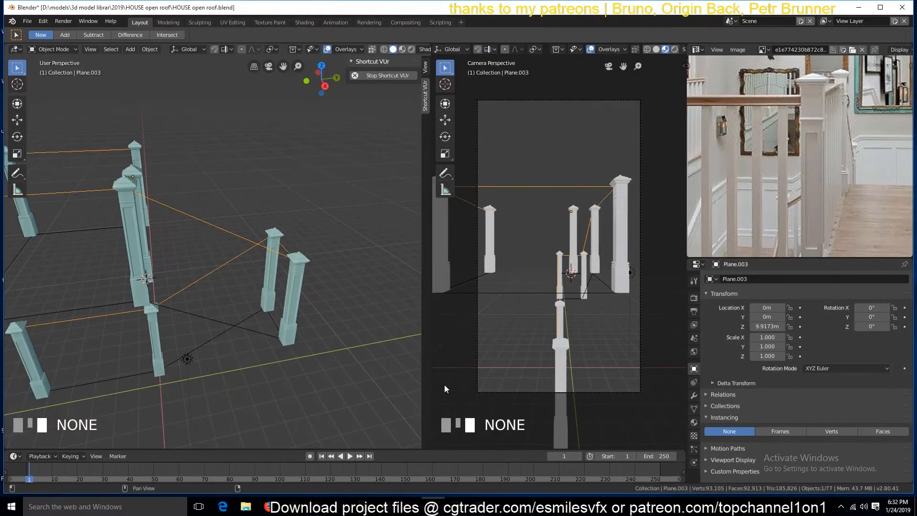
left_click(830, 431)
With instancing temporarily off, subdivide the level rail segment between the near corner post and the stair-top post, then restore Verts instancing
key("grave")
scroll(230, 268, "down", 3)
middle_click_drag(231, 267, 260, 308)
scroll(311, 287, "up", 3)
scroll(308, 291, "down", 3)
scroll(260, 308, "up", 3)
left_click(731, 432)
key("Tab")
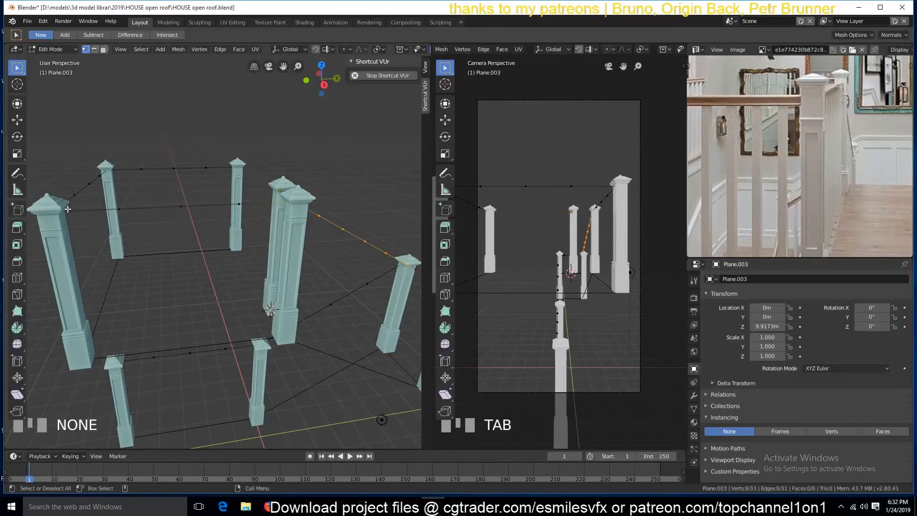
left_click(56, 211)
left_click(267, 203, "ctrl")
right_click(252, 202)
left_click(253, 204)
key("Tab")
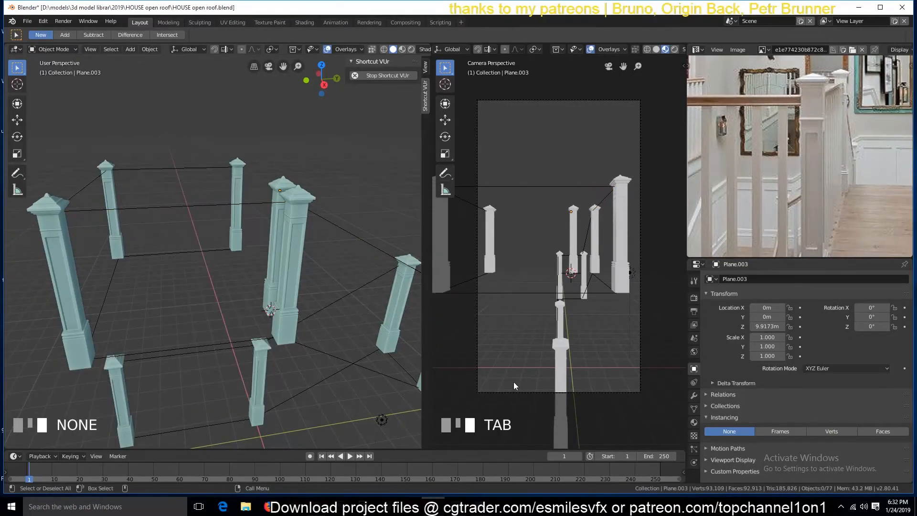
left_click(820, 430)
Set the outline's instancing to None and subdivide the rail segment crossing the camera's foreground between the two near corner posts with one cut
scroll(112, 247, "down", 2)
middle_click_drag(122, 253, 190, 250)
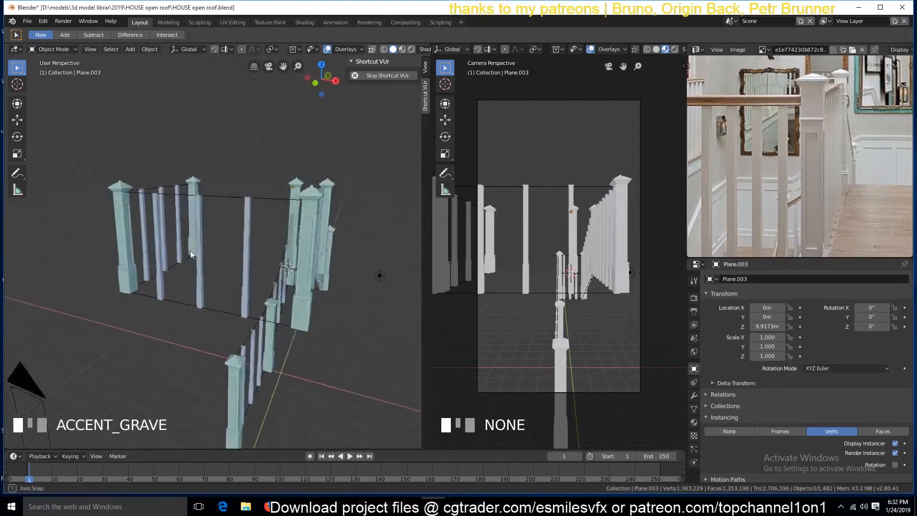
left_click(750, 428)
left_click(216, 216)
key("Tab")
left_click(127, 209)
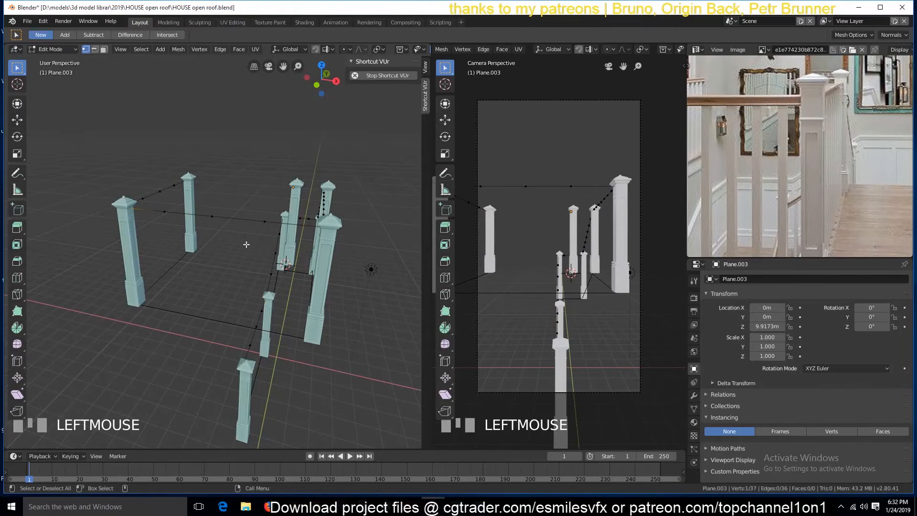
left_click(329, 228, "ctrl")
middle_click_drag(239, 213, 273, 259)
right_click(257, 226)
left_click(256, 225)
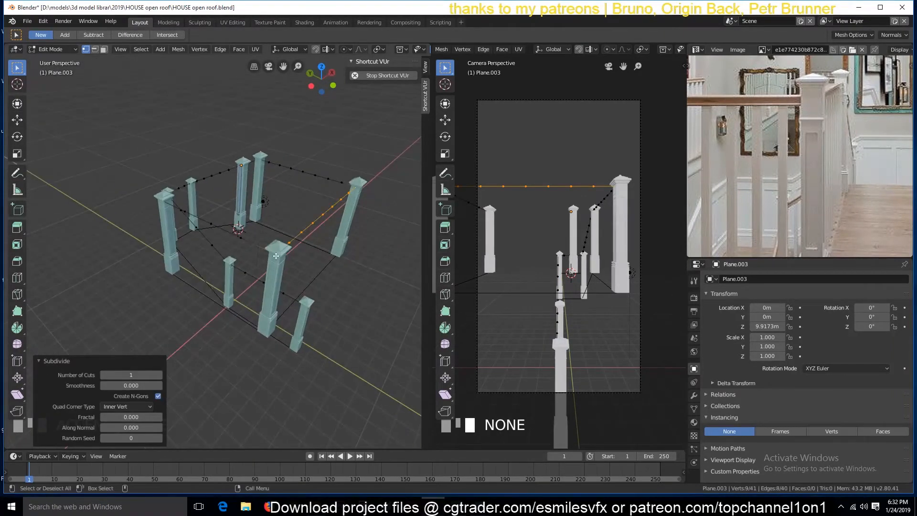
Select the edge path along the level side segment left of the opening in the camera view and subdivide it
left_click(170, 203)
left_click(164, 201, "ctrl")
middle_click_drag(164, 201, 208, 223)
right_click(207, 223)
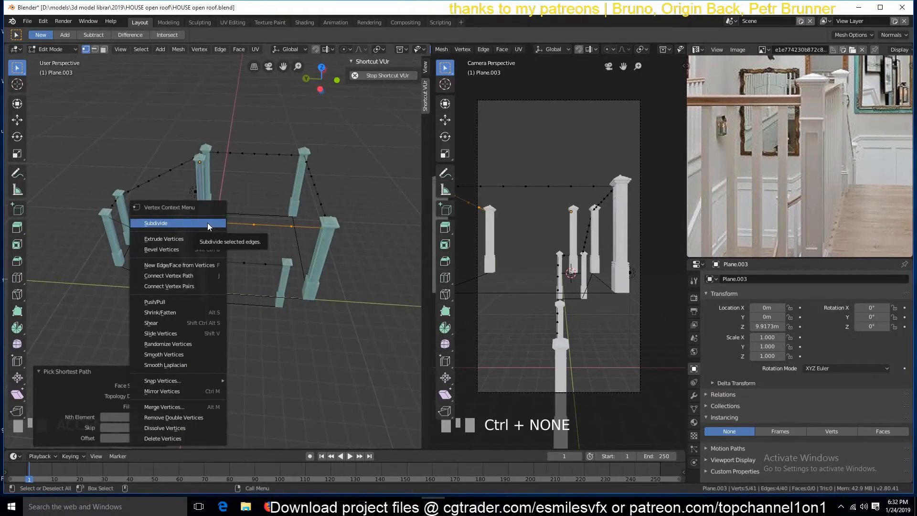
left_click(208, 223)
left_click(176, 223)
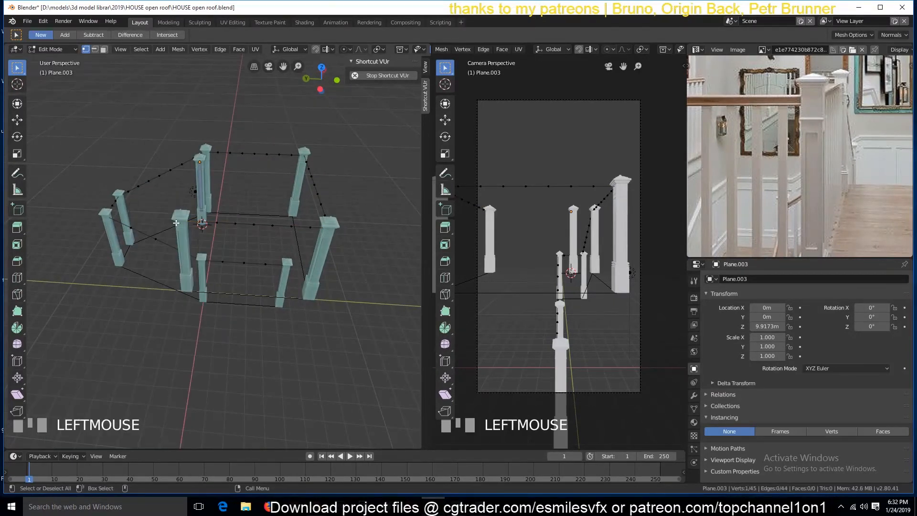
Extrude the rail outline's end vertex at the outer side post 5.68 m along the Y axis in top view
scroll(176, 222, "down", 2)
key("KP_7")
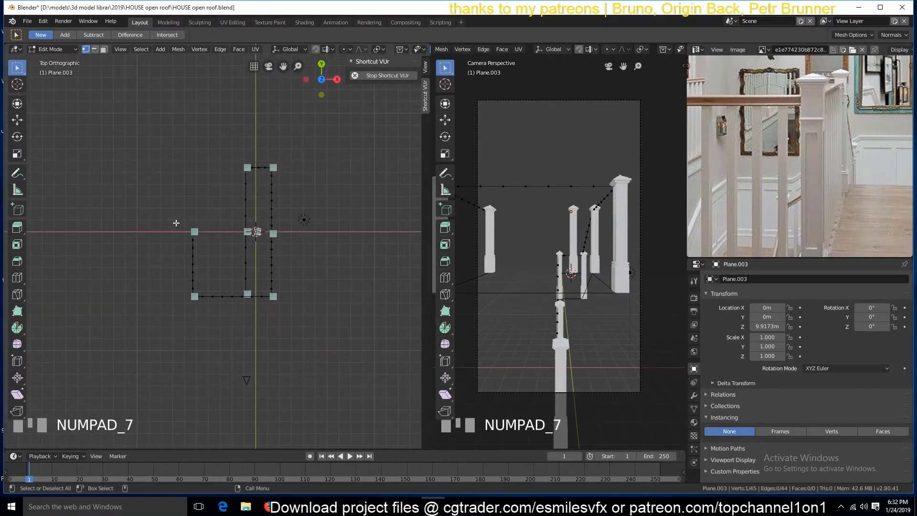
key("e")
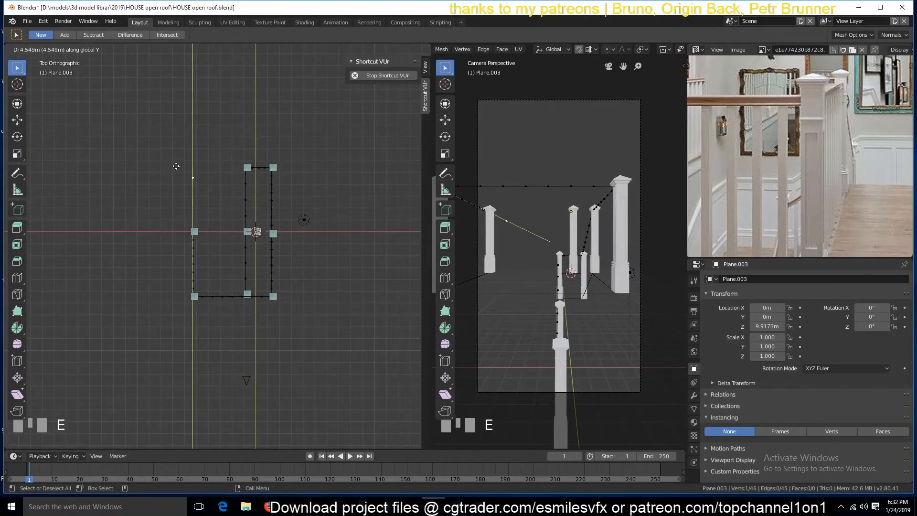
left_click(179, 154)
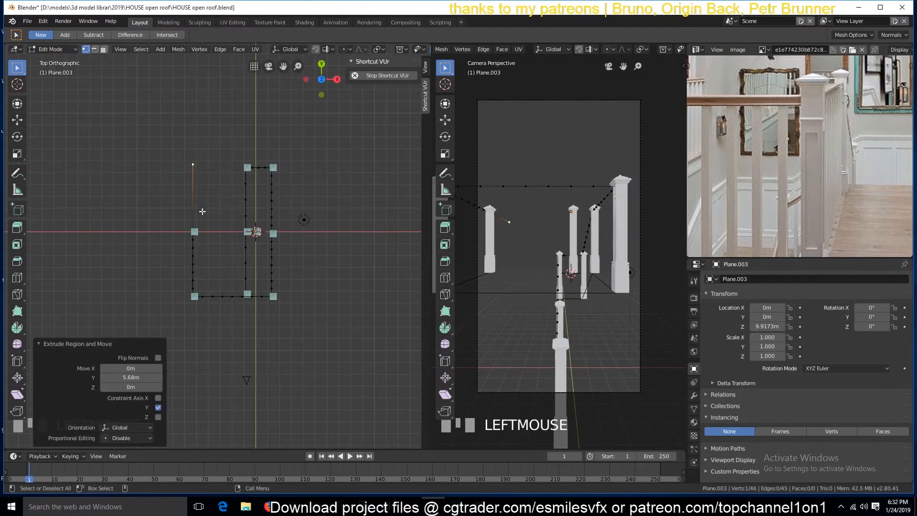
Subdivide the newly extruded rail edge three times, then restore Verts instancing on the outline
middle_click_drag(180, 154, 166, 234)
key("2")
left_click(159, 227)
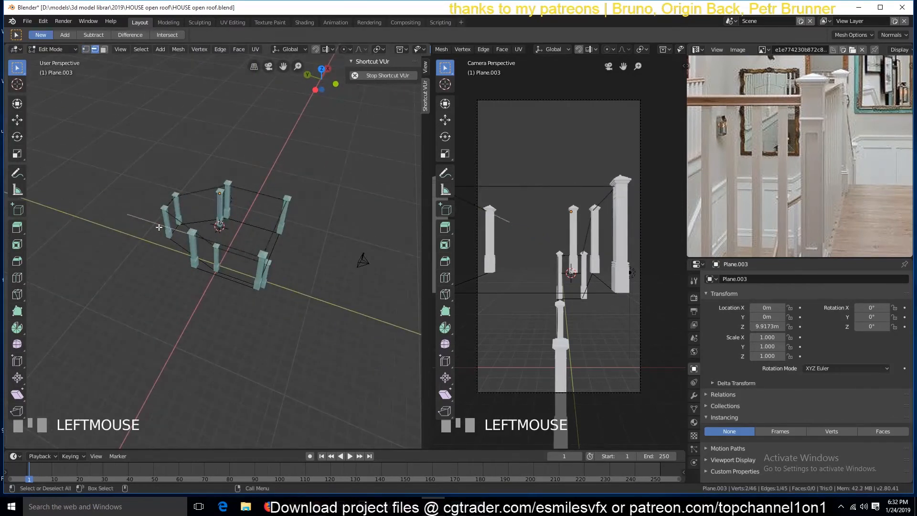
key("KP_Decimal")
key("grave")
middle_click_drag(189, 215, 217, 190)
right_click(217, 191)
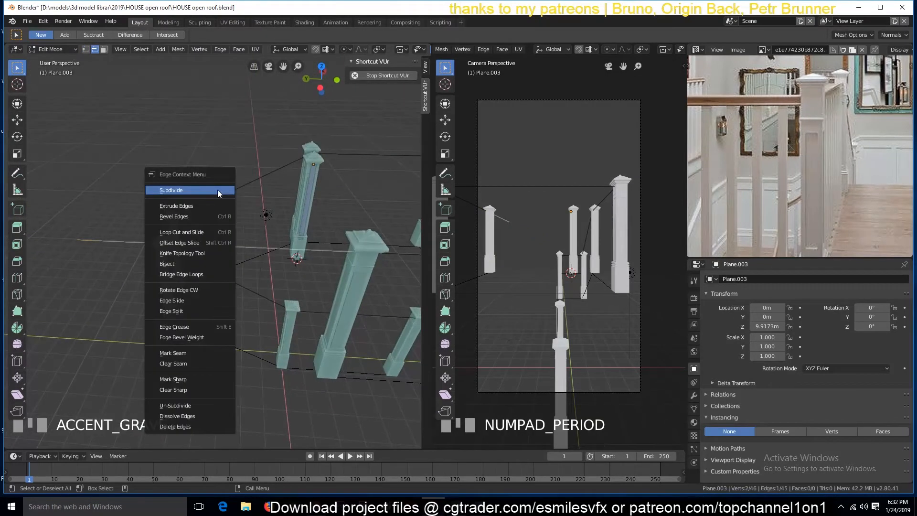
left_click(217, 190)
key("1")
right_click(189, 201)
left_click(190, 201)
right_click(189, 201)
left_click(190, 201)
key("Tab")
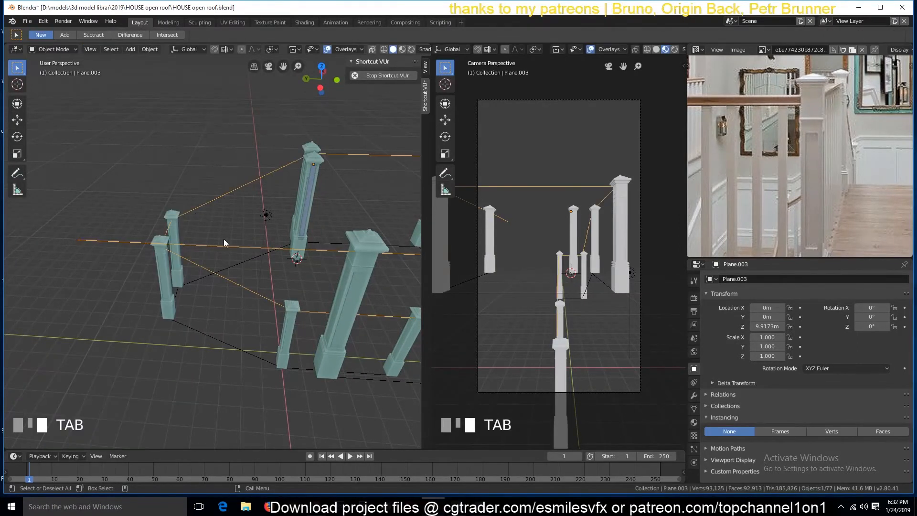
left_click(832, 432)
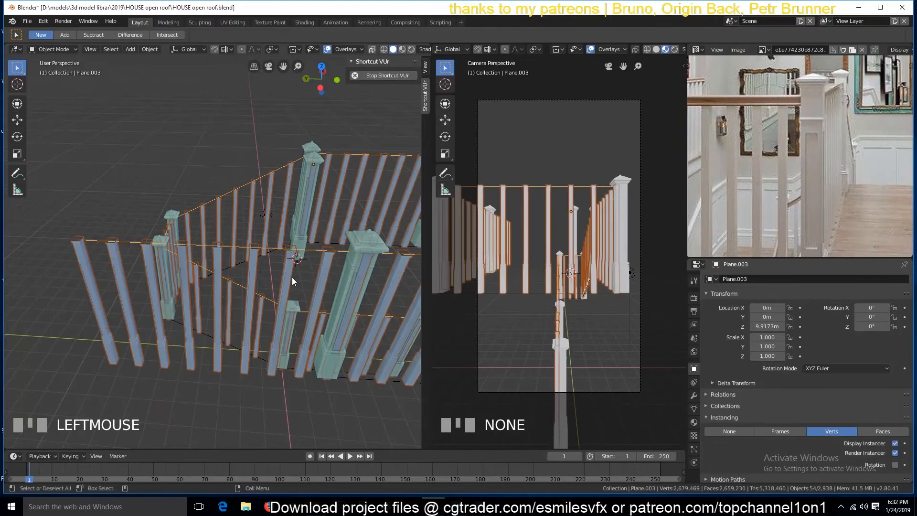
Set the outline's instancing to None and dissolve the vertex inside the post where the new rail extension begins
key("a")
key("grave")
middle_click_drag(247, 259, 227, 246)
scroll(231, 250, "up", 2)
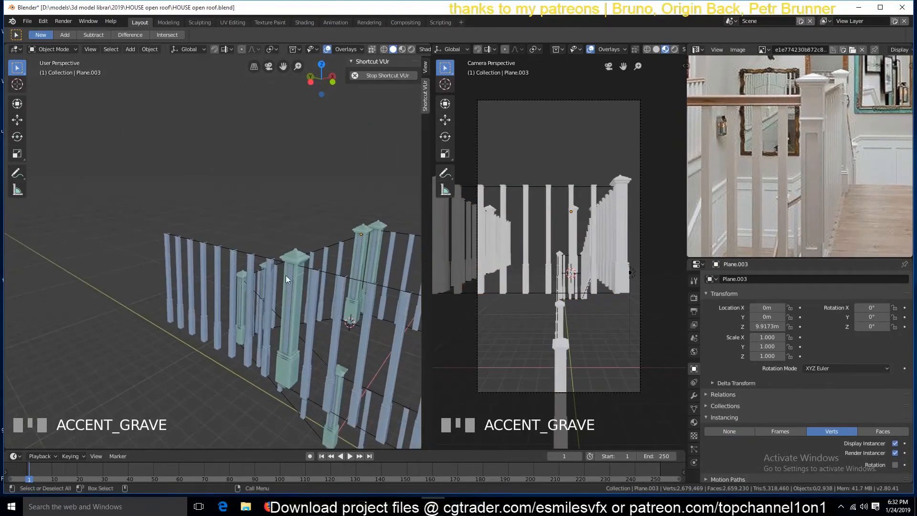
key("Tab")
left_click(282, 263)
key("Tab")
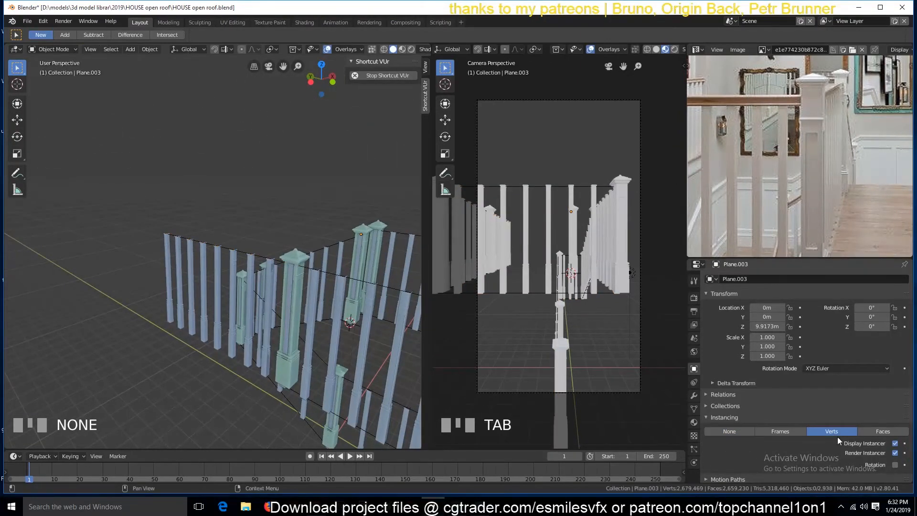
left_click(746, 432)
left_click(283, 267)
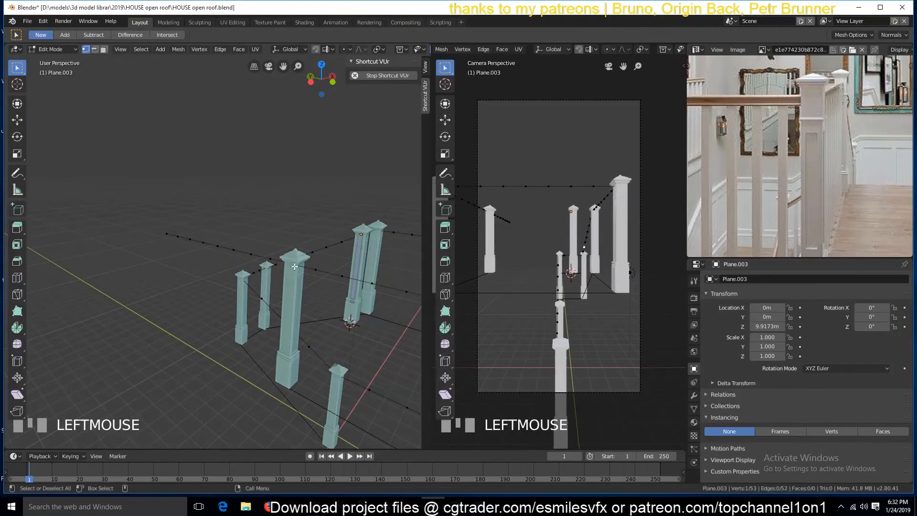
key("ctrl+x")
Dissolve the outline vertex inside the near-left corner post, where the side rail meets the foreground segment
middle_click_drag(319, 307, 180, 273)
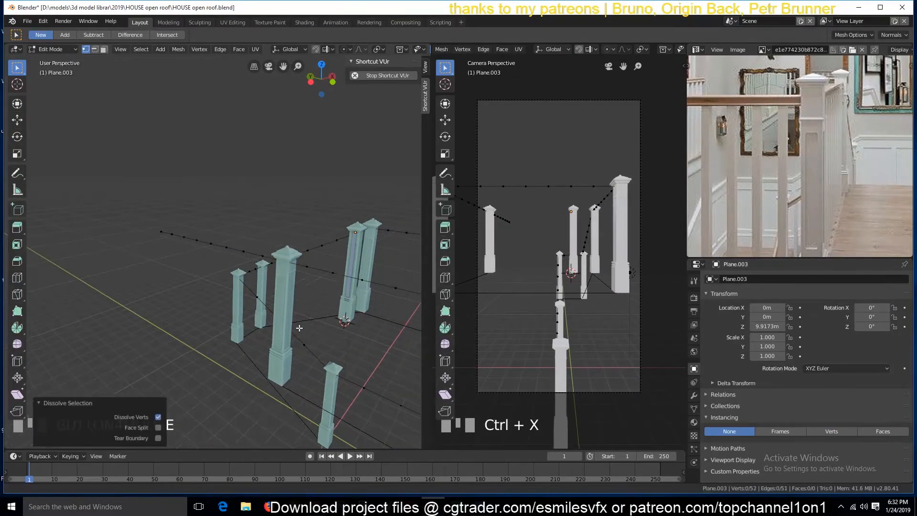
scroll(332, 263, "down", 2)
middle_click_drag(331, 270, 301, 289)
scroll(302, 289, "up", 2)
left_click(224, 297)
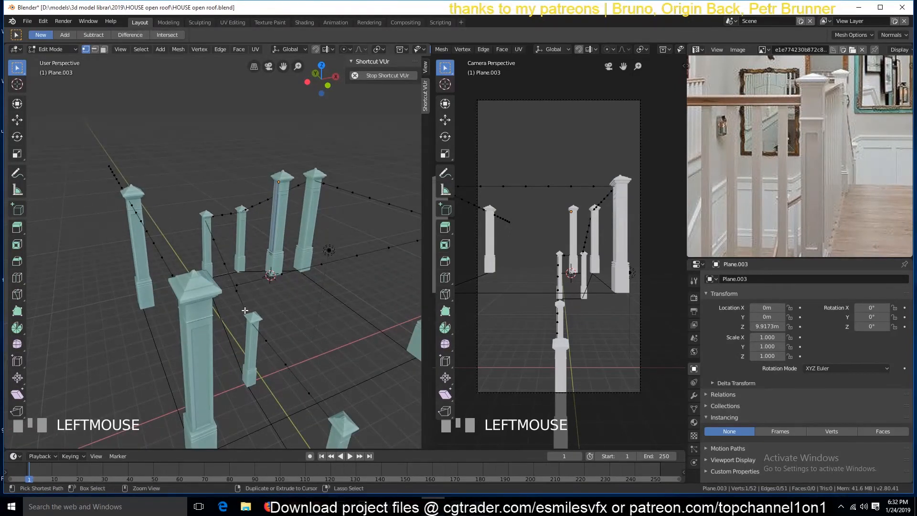
key("ctrl+x")
scroll(245, 310, "down", 3)
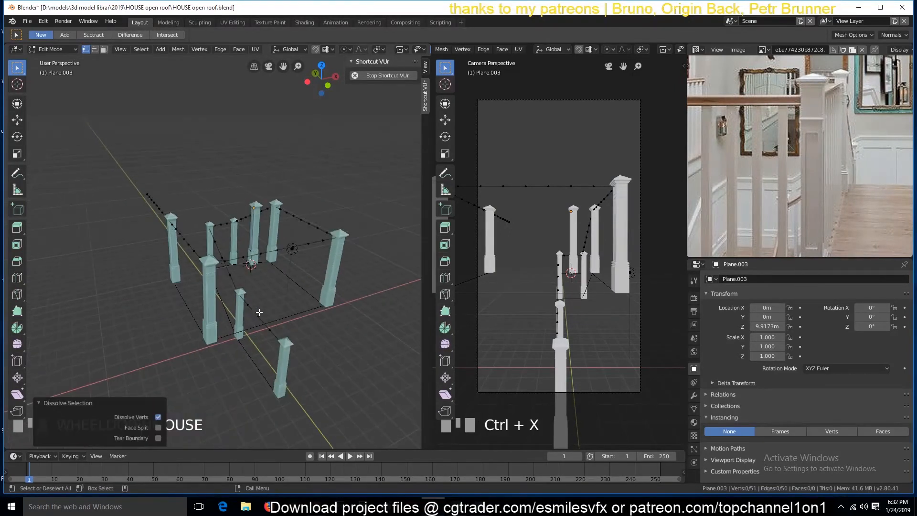
Leave mesh editing, restore Verts instancing on the rail outline, and save the file
key("Tab")
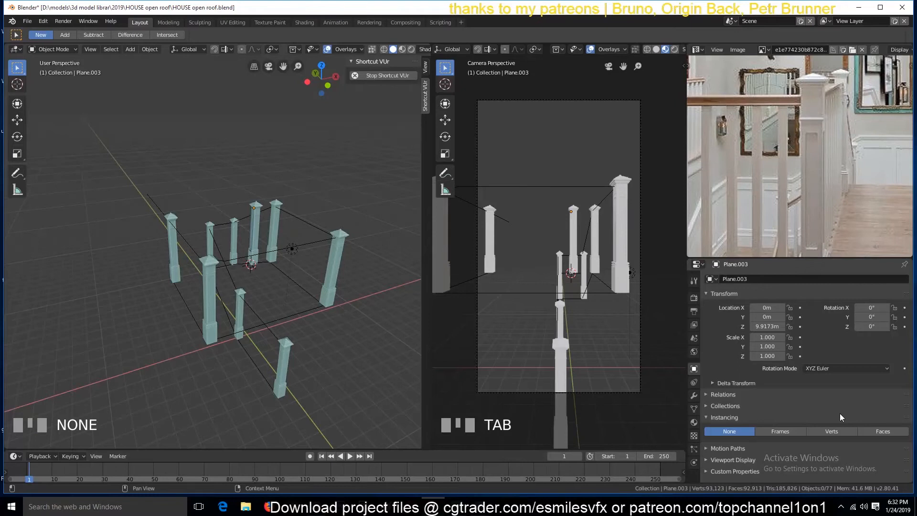
left_click(833, 432)
middle_click_drag(296, 278, 347, 264)
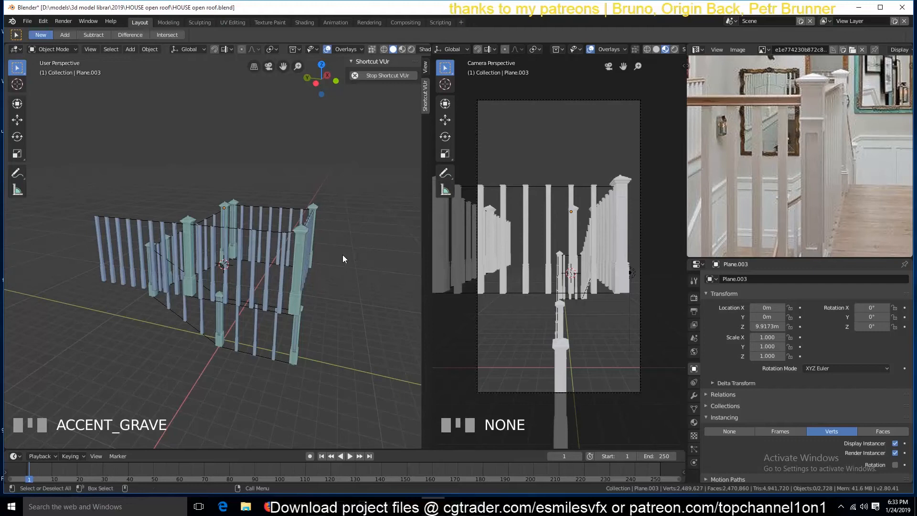
key("ctrl+s")
Set the outline's instancing to None again and dissolve the vertex inside the near-right corner post
middle_click_drag(344, 238, 193, 242)
scroll(236, 269, "up", 3)
left_click(257, 277)
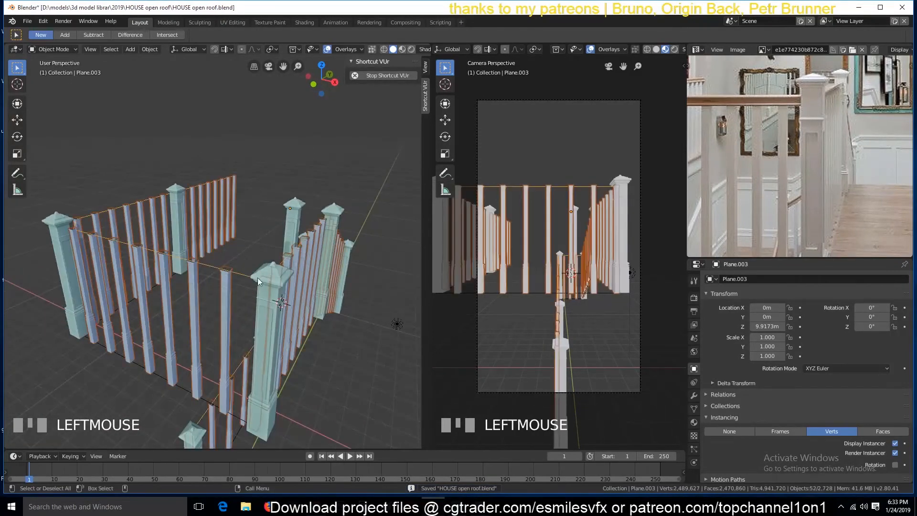
key("Tab")
left_click(266, 286)
middle_click_drag(267, 285, 248, 302)
key("Tab")
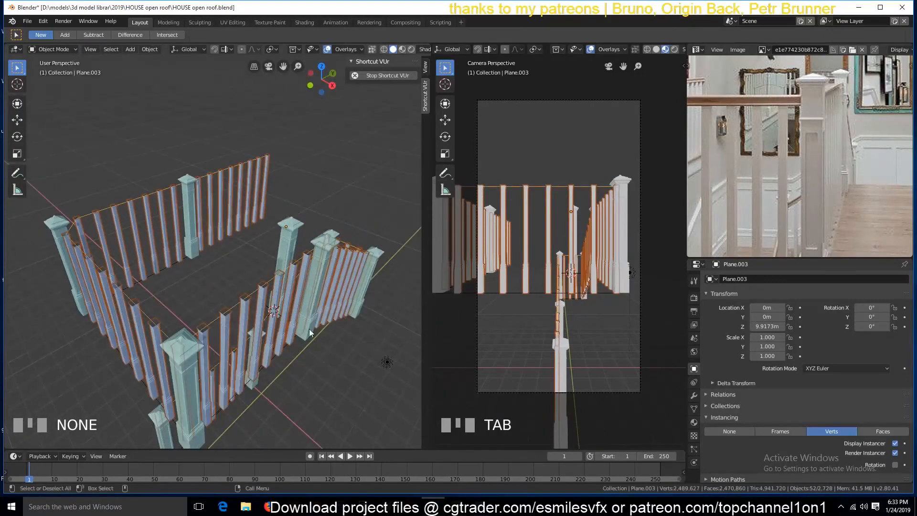
left_click(744, 429)
key("Tab")
left_click(305, 302)
key("ctrl+x")
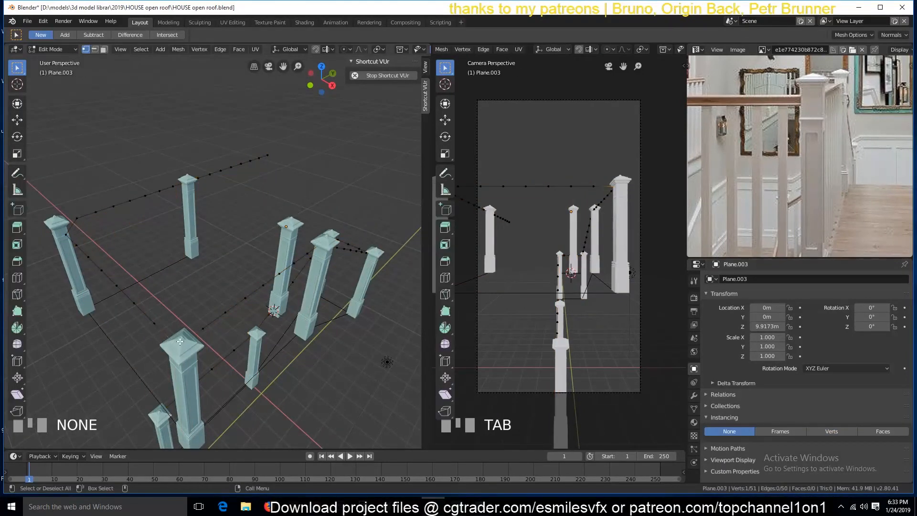
Dissolve the outline vertices inside the stair-top post, the two landing posts and the middle stair post, and try the lowest end post
middle_click_drag(306, 302, 216, 288)
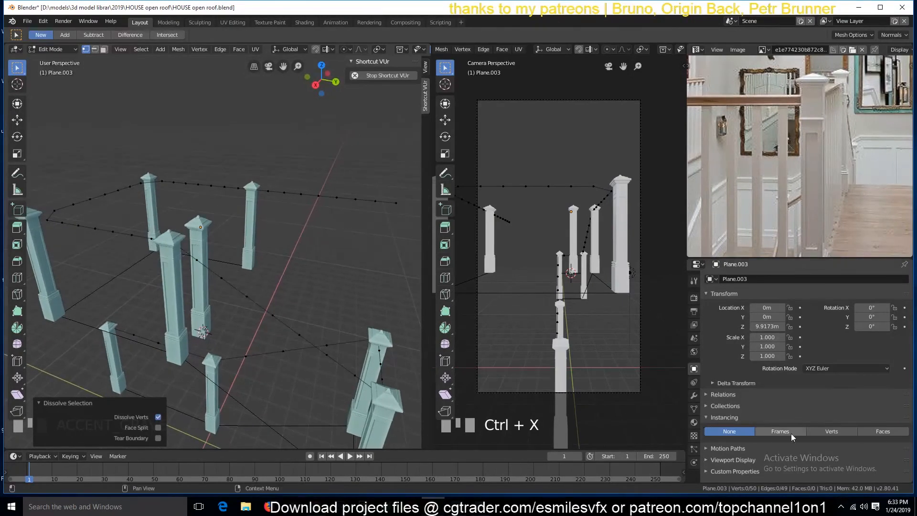
left_click(222, 249)
key("ctrl+x")
middle_click_drag(303, 316, 311, 346)
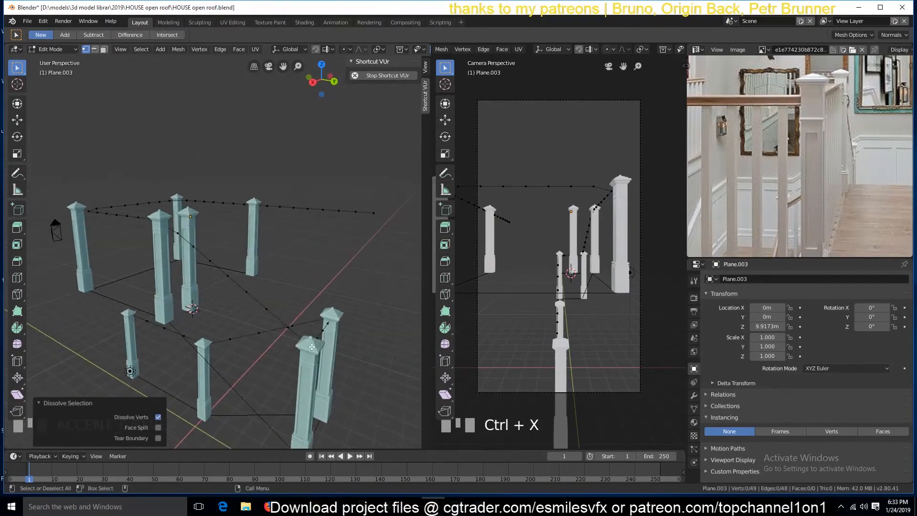
left_click(311, 345)
key("ctrl+x")
left_click(335, 317)
key("ctrl+x")
left_click(207, 345)
key("ctrl+x")
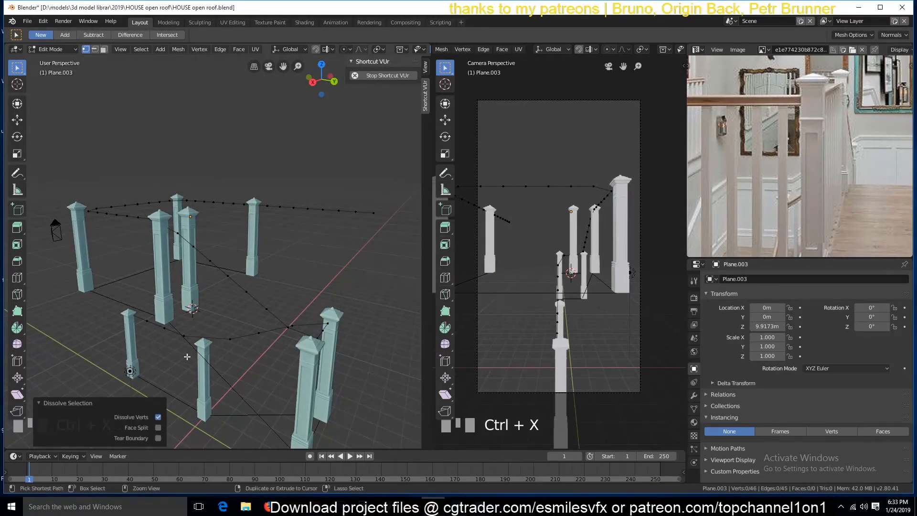
left_click(129, 316)
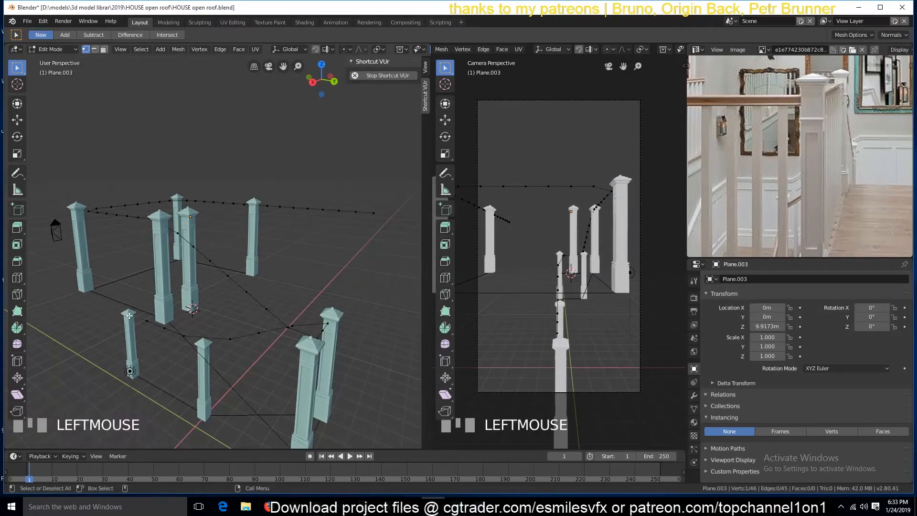
key("ctrl+x")
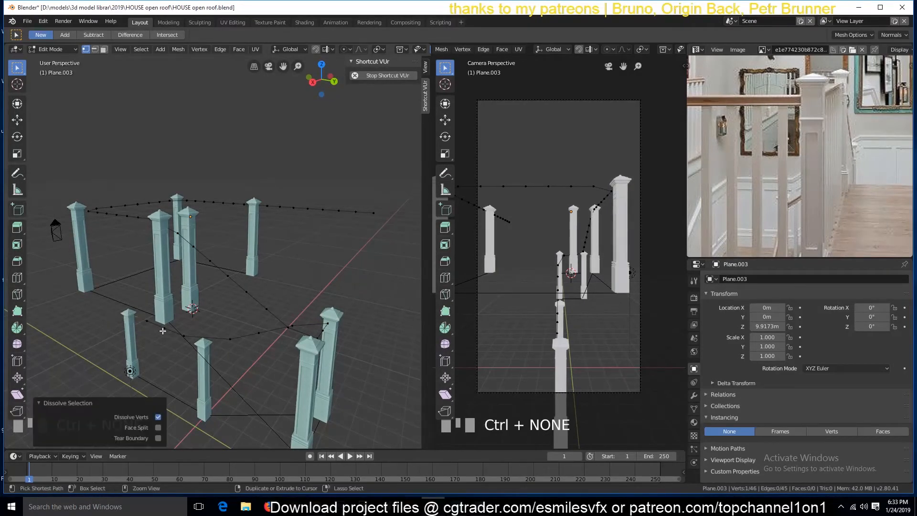
Restore Verts instancing on the outline, check the balusters through the camera, and save the file
key("Tab")
key("ctrl+s")
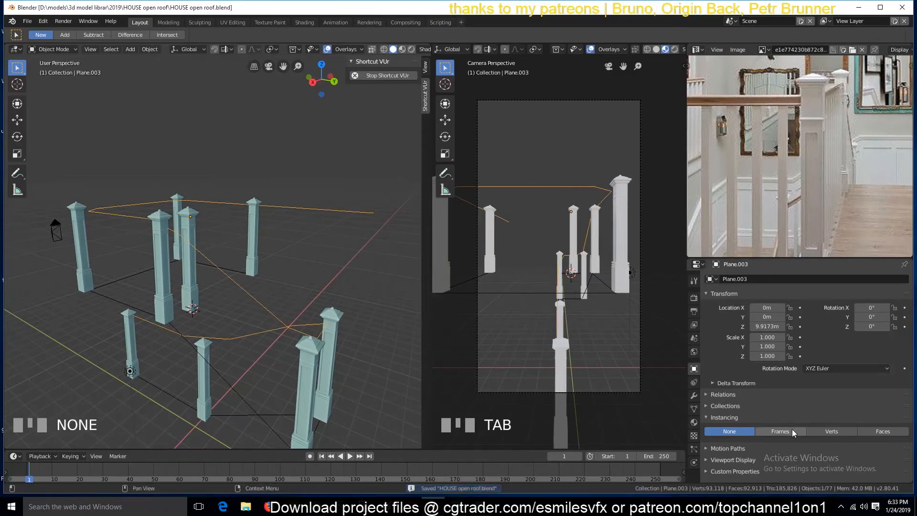
left_click(827, 431)
key("alt+a")
scroll(266, 270, "down", 4)
middle_click_drag(136, 222, 179, 211)
key("KP_0")
scroll(179, 212, "up", 5)
key("ctrl+s")
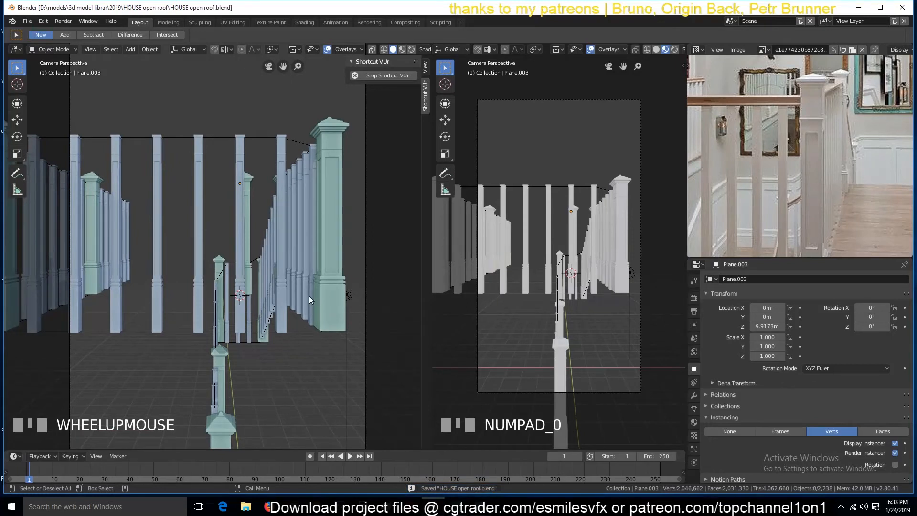
Open the rail outline for mesh editing in top view with its instancing set to None
key("KP_7")
key("KP_7")
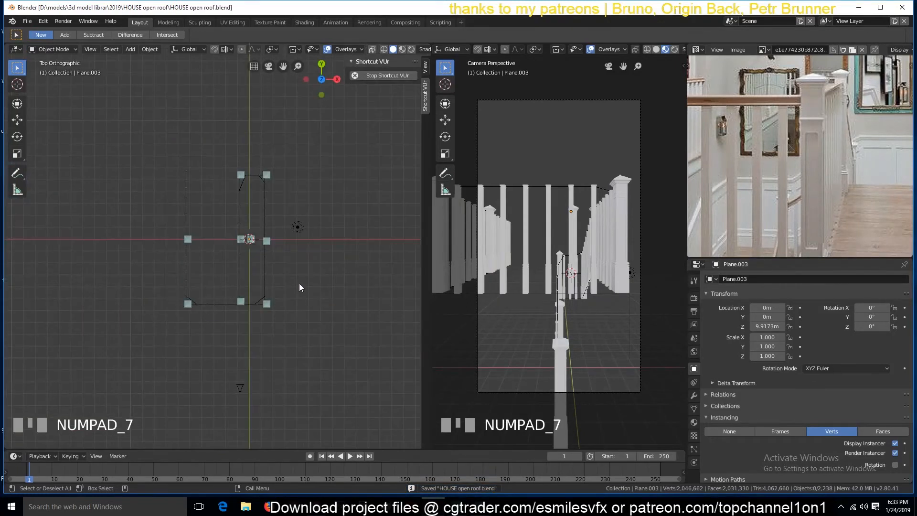
scroll(299, 282, "up", 3)
left_click(280, 253)
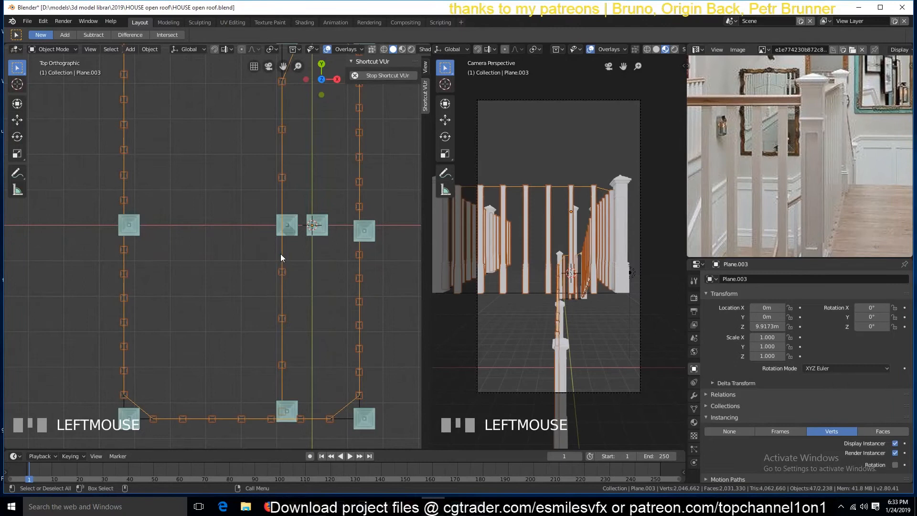
key("Tab")
left_click(289, 273)
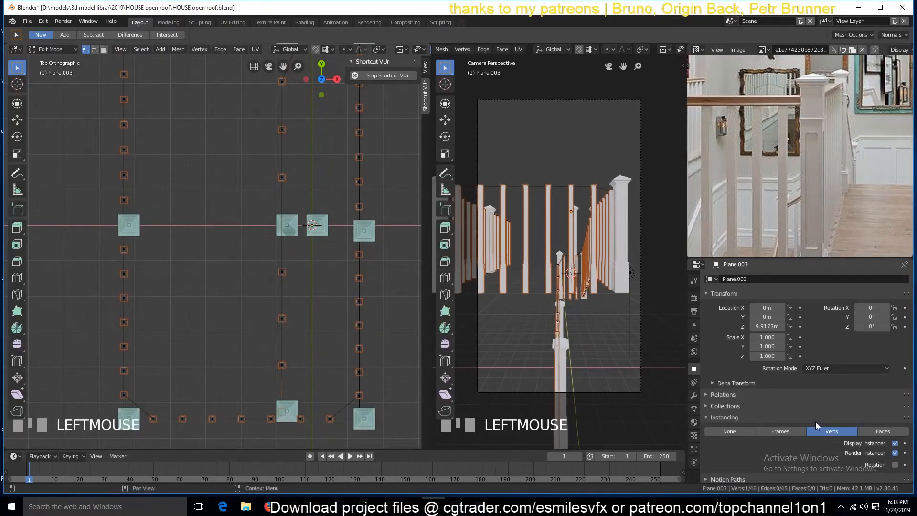
left_click(751, 428)
scroll(299, 259, "down", 2)
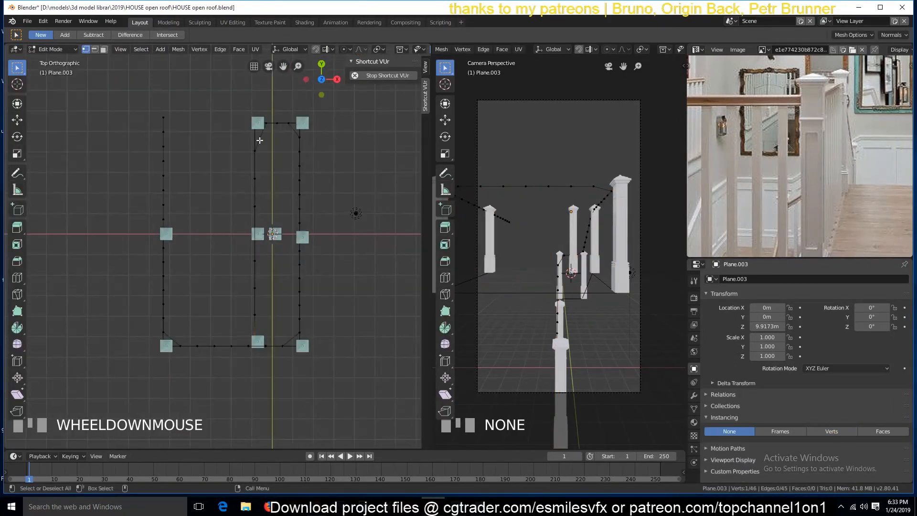
left_click(258, 125)
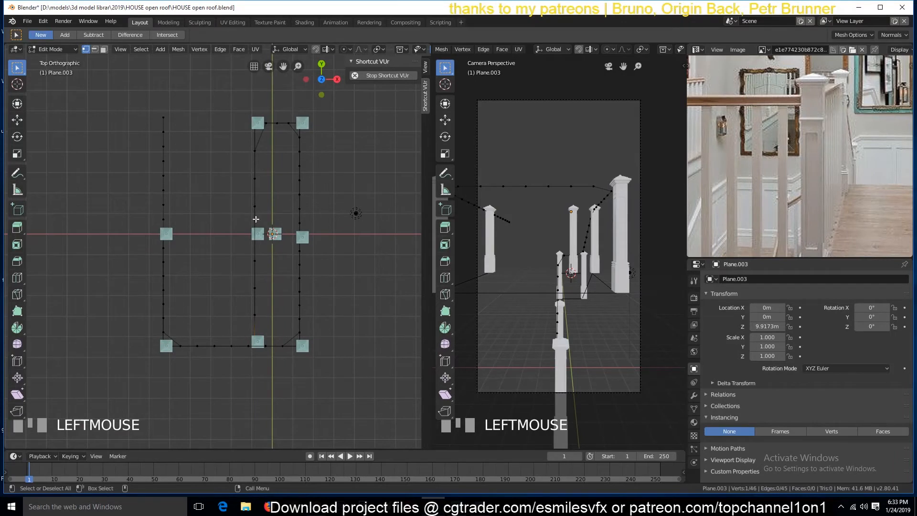
Select only the inner stair rail's vertex path and move it about 0.14 m along X onto the post centres
left_click_drag(235, 126, 276, 336)
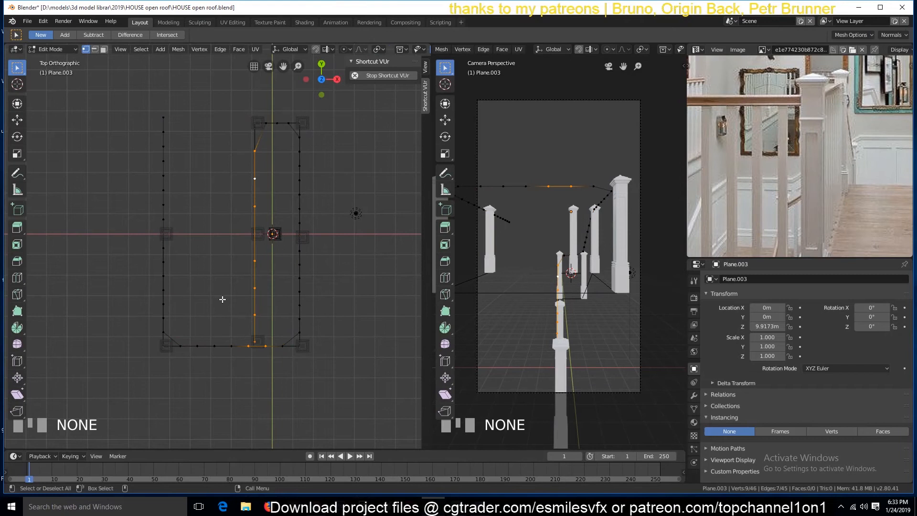
key("alt+a")
left_click(254, 151)
left_click(257, 334, "ctrl")
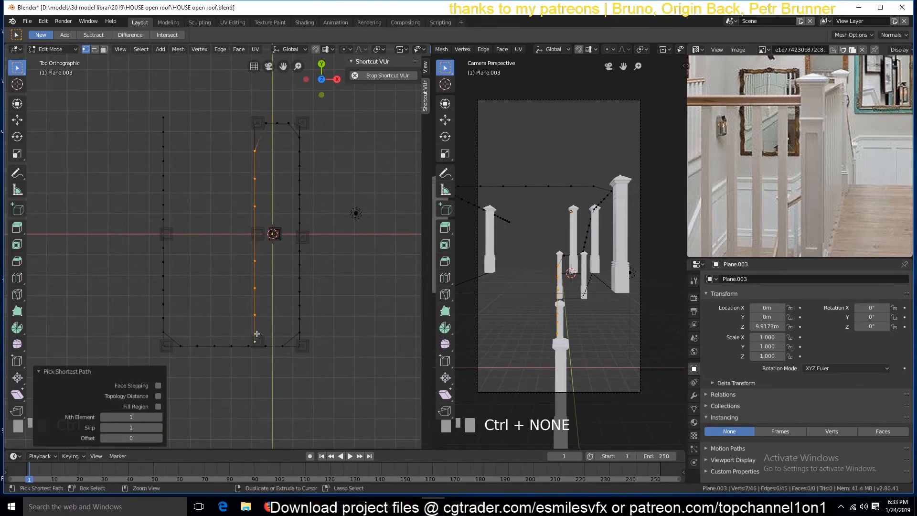
key("g")
key("x")
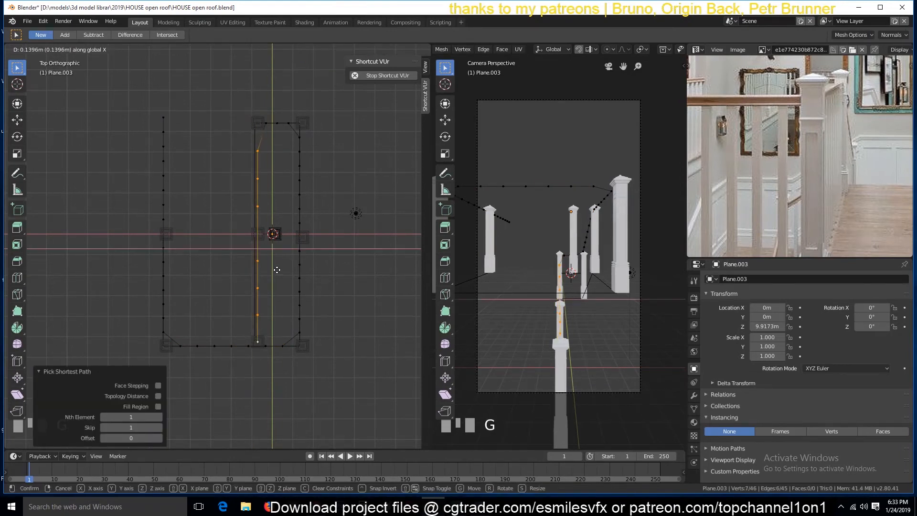
left_click(277, 270)
Move only the outline vertices along the outer stair rail along X onto the post centres
key("alt+a")
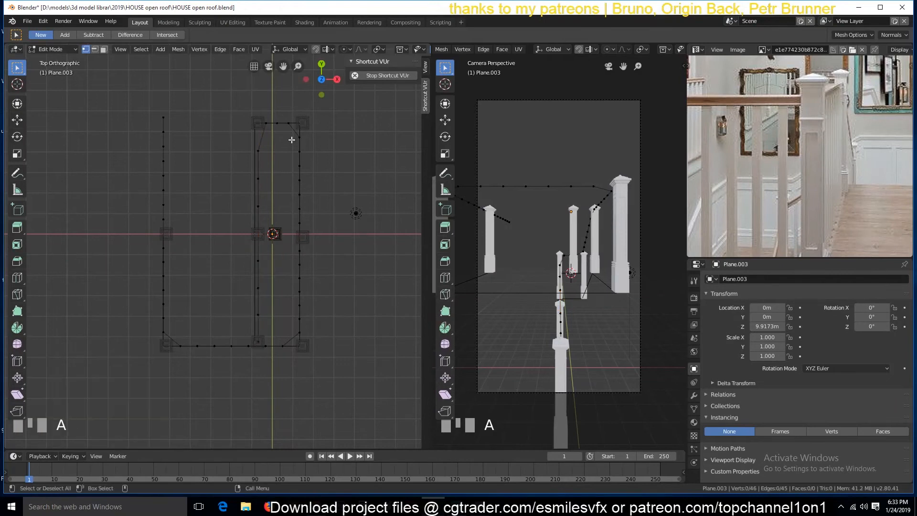
key("b")
left_click_drag(287, 132, 337, 339)
key("g")
key("x")
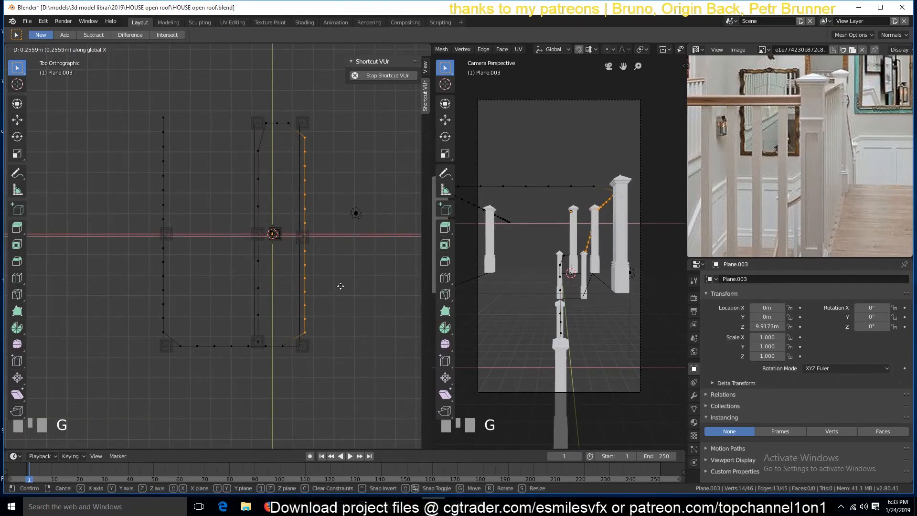
left_click(338, 286)
Move only the vertices of the long upper-floor rail at the outline's open end about 0.12 m along X onto the post centres
key("alt+a")
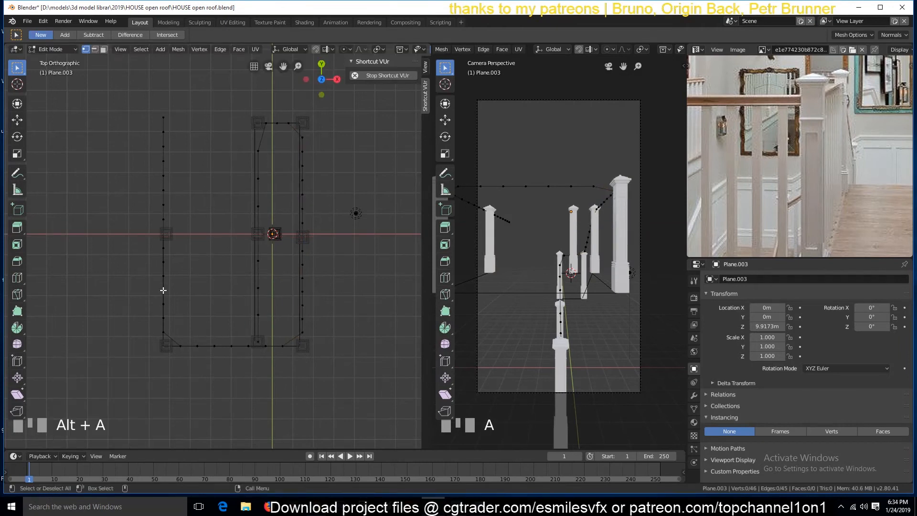
key("b")
left_click_drag(152, 100, 171, 356)
key("g")
key("x")
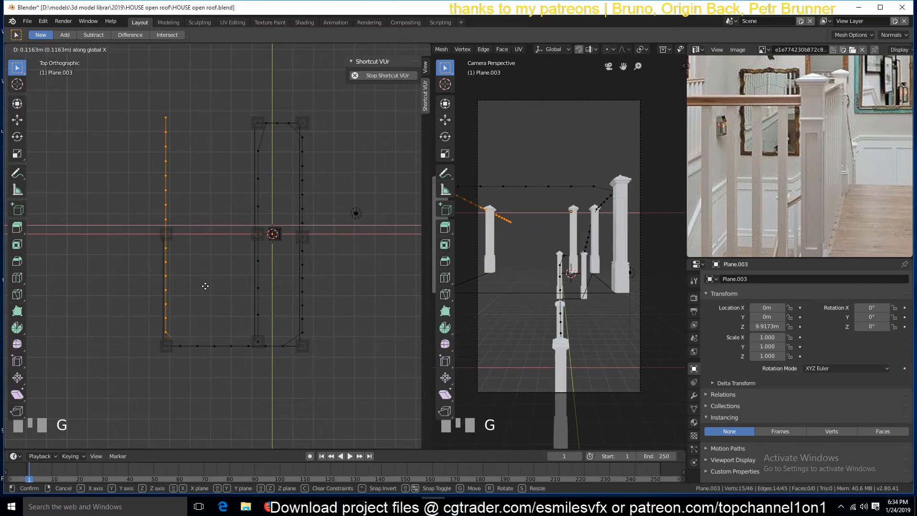
left_click(206, 287)
Finish editing the rail outline, set its instancing back to Verts, and save the file
key("Tab")
key("z")
key("ctrl+s")
key("grave")
middle_click_drag(296, 336, 316, 290)
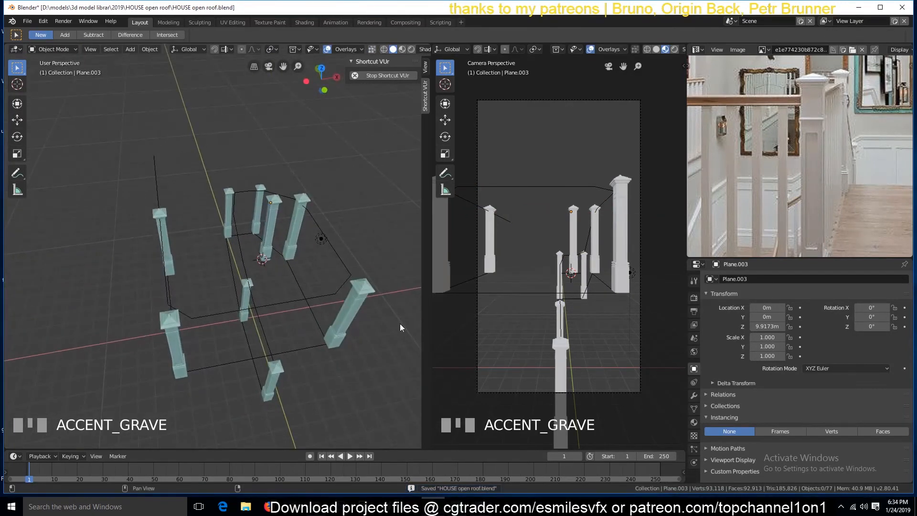
left_click(832, 432)
middle_click_drag(223, 309, 134, 279)
key("ctrl+s")
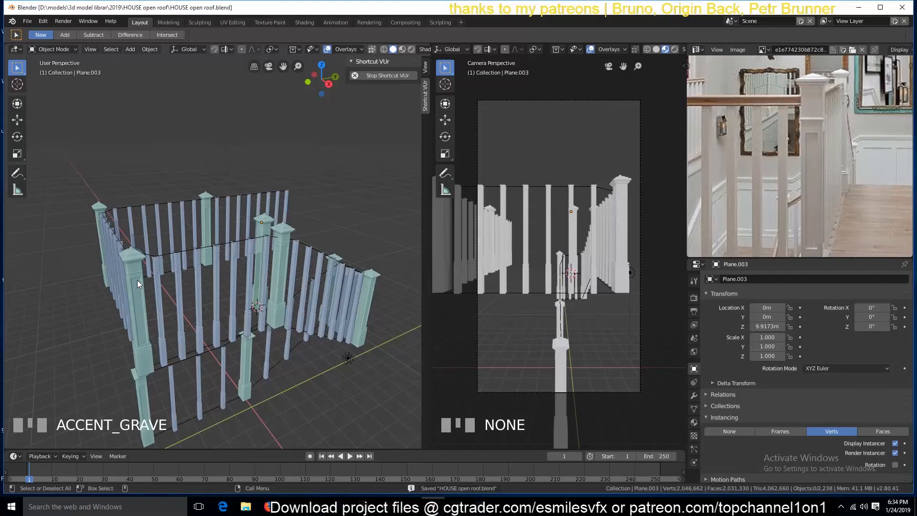
Examine the alignment of the balusters with the newel posts from several angles and save the file
scroll(156, 334, "up", 4)
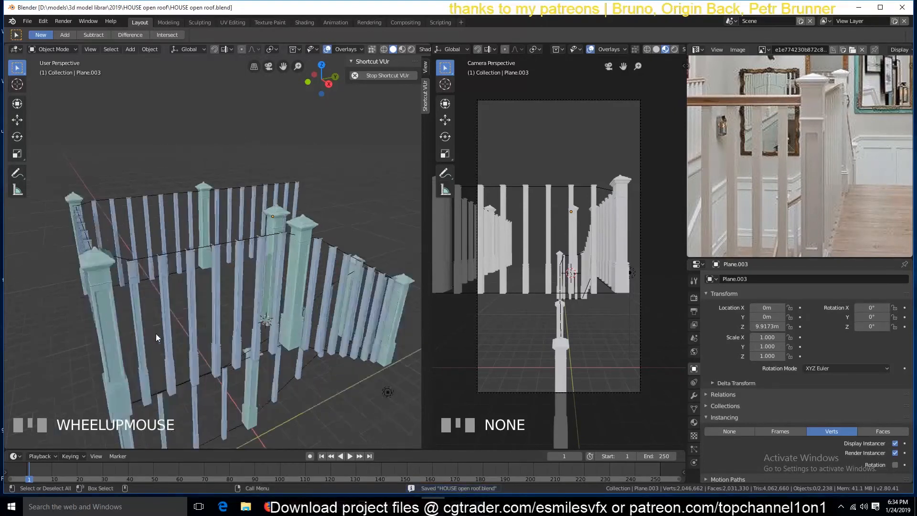
left_click(152, 335)
scroll(165, 336, "down", 6)
middle_click_drag(180, 338, 262, 344)
scroll(265, 341, "up", 5)
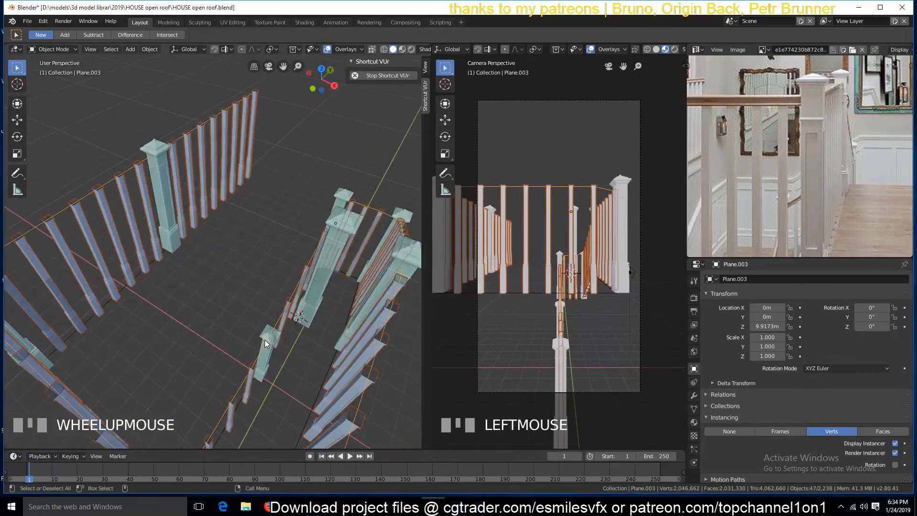
left_click(340, 223)
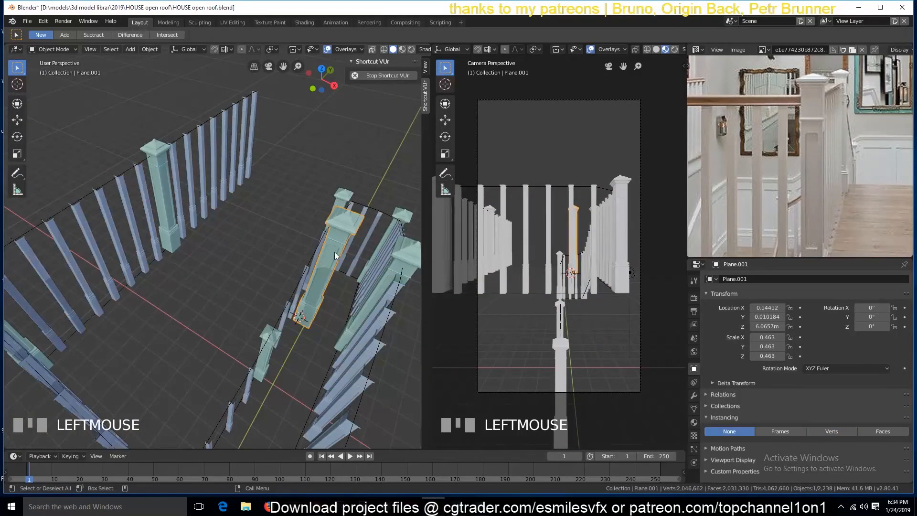
scroll(342, 309, "down", 3)
key("alt+a")
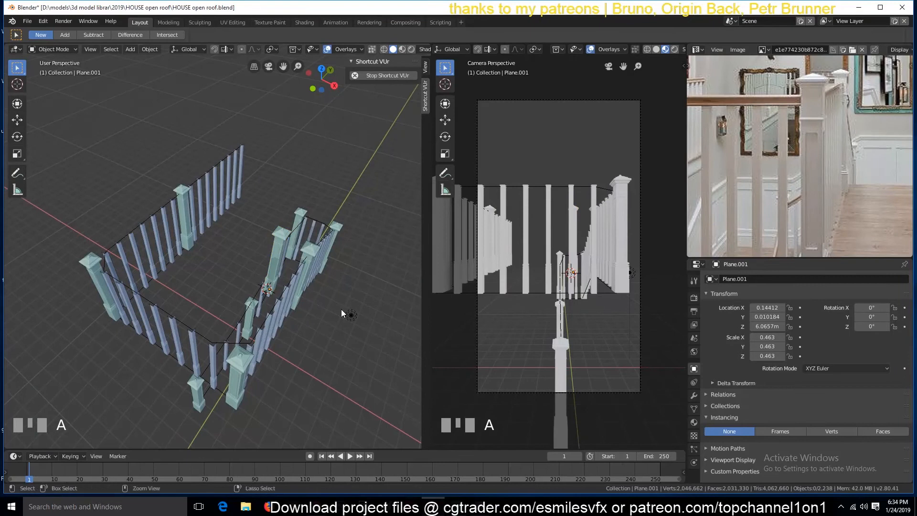
key("ctrl+s")
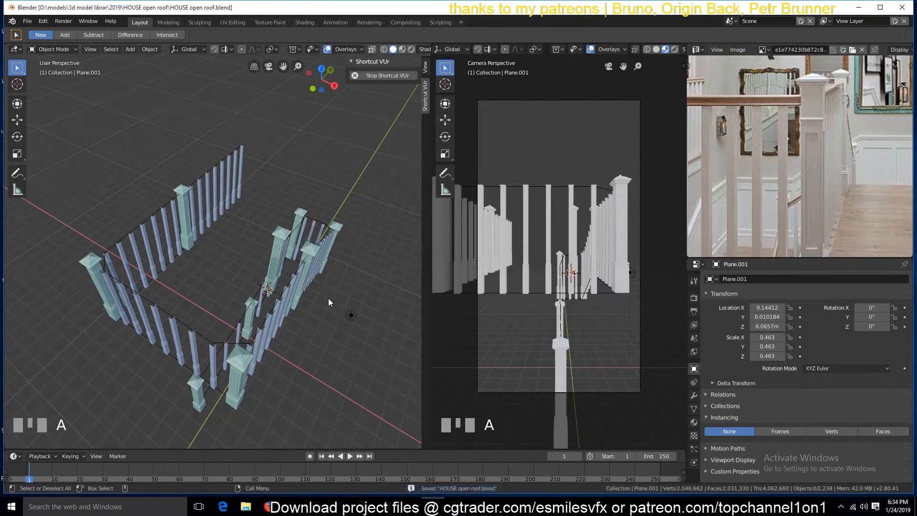
Duplicate the baluster-top rail outline in place without moving the copy
left_click(294, 231)
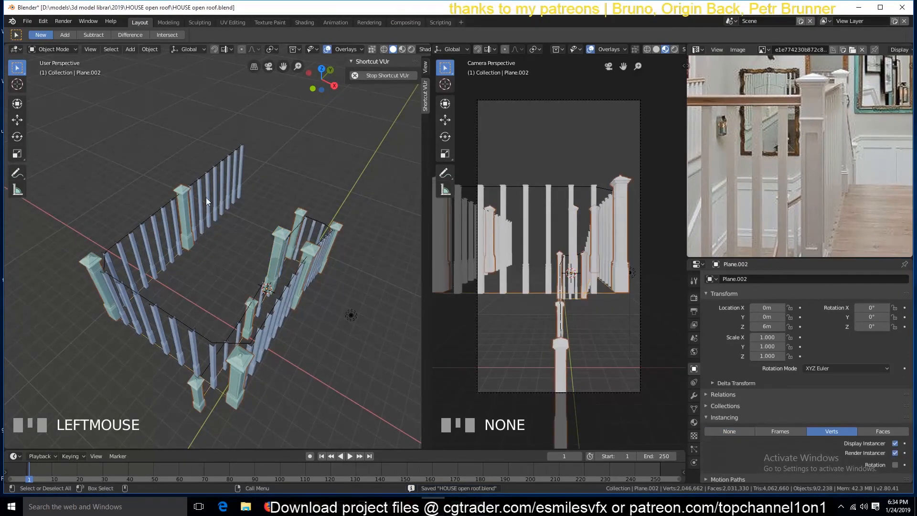
key("grave")
left_click(280, 248)
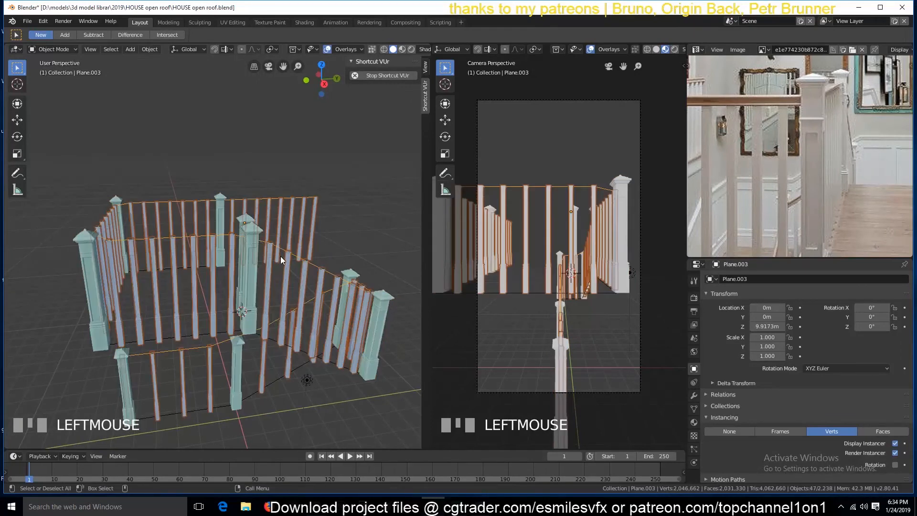
key("shift+d")
right_click(278, 281)
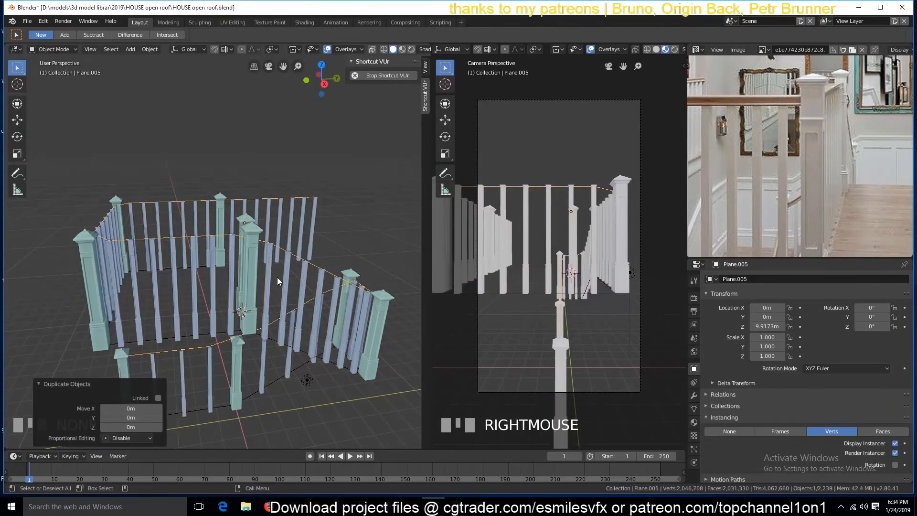
key("g")
right_click(296, 208)
Convert the duplicated rail outline from a mesh to a curve and save the file
right_click(287, 187)
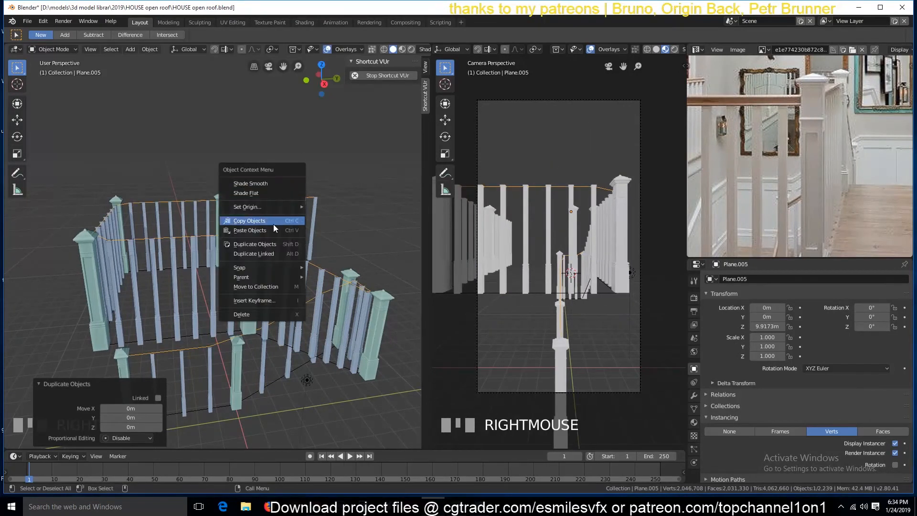
left_click(146, 51)
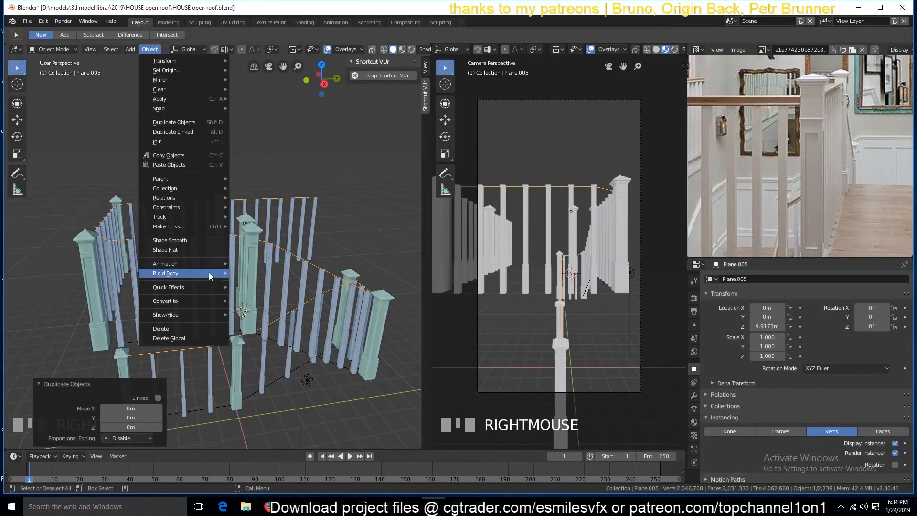
mouse_move(210, 302)
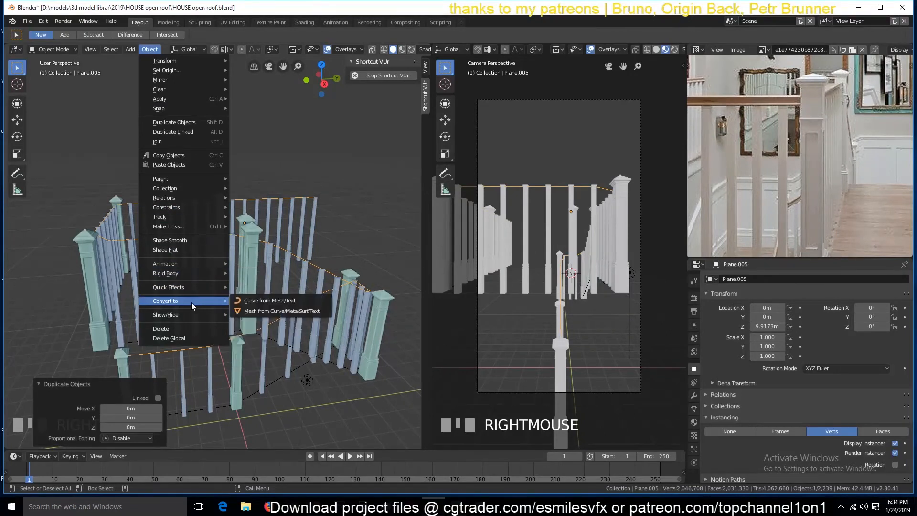
left_click(249, 303)
key("Tab")
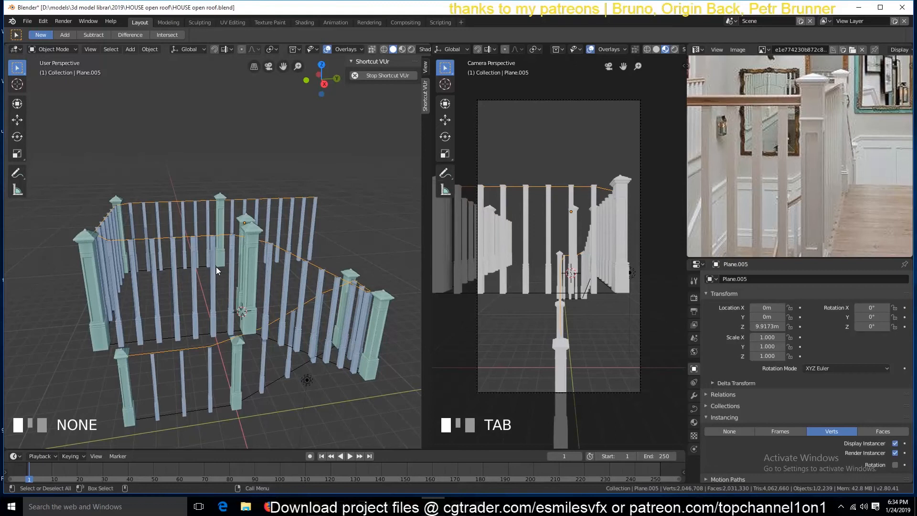
key("ctrl+s")
Set the rail curve's fill mode to Full and save the file
scroll(216, 267, "down", 3)
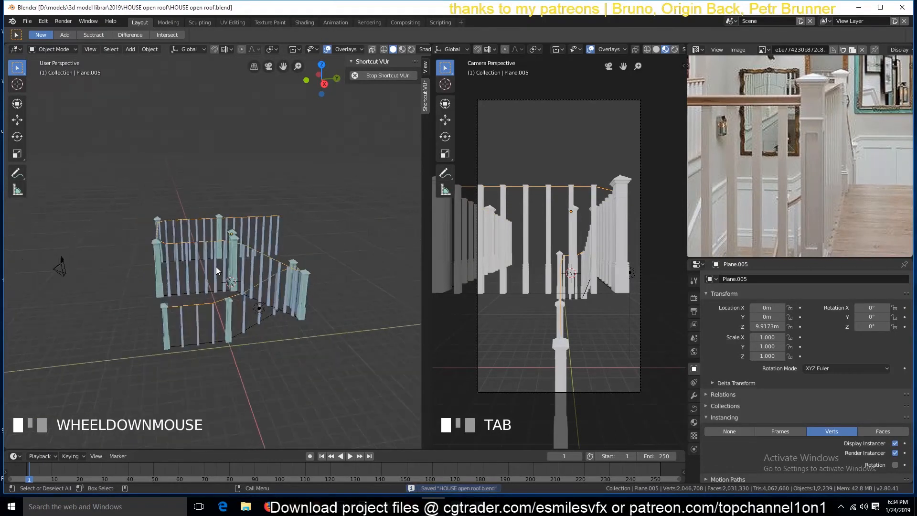
key("KP_7")
scroll(262, 290, "up", 3)
scroll(263, 291, "up", 1)
middle_click_drag(252, 287, 158, 266, "shift")
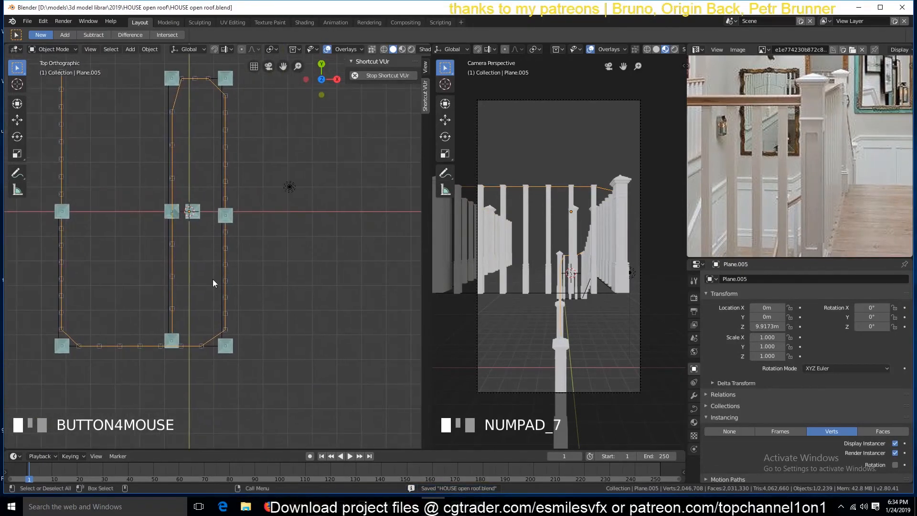
left_click(694, 409)
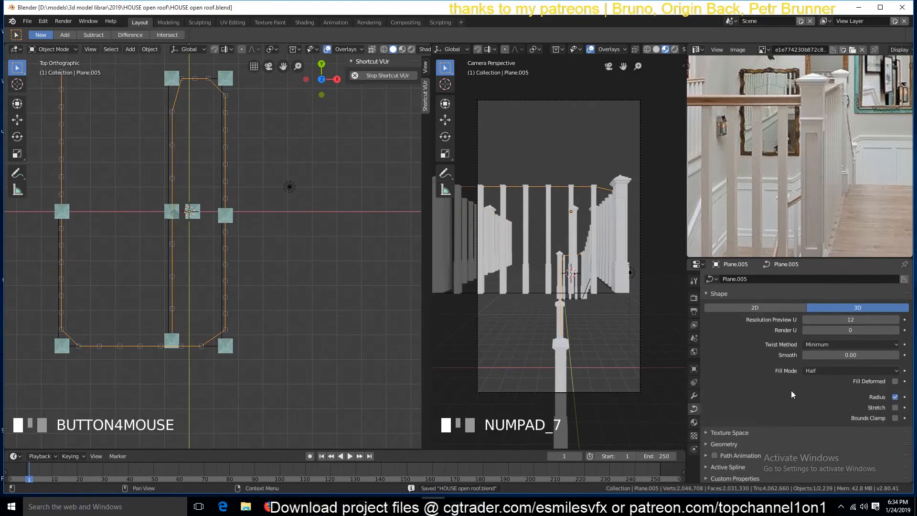
left_click(855, 370)
left_click(850, 357)
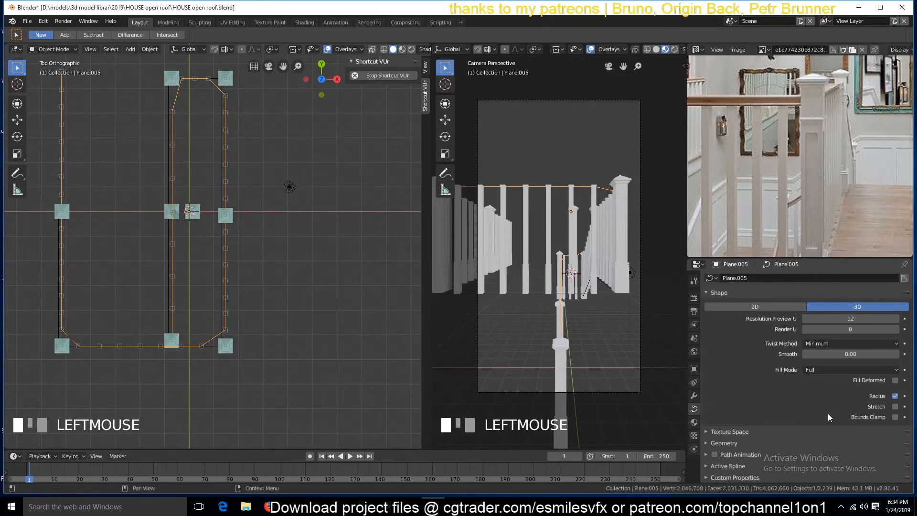
scroll(178, 355, "up", 4)
middle_click_drag(179, 353, 223, 291)
scroll(158, 260, "up", 2)
key("ctrl+s")
Give the rail curve a bevel depth of 0.03 m and save the file
key("grave")
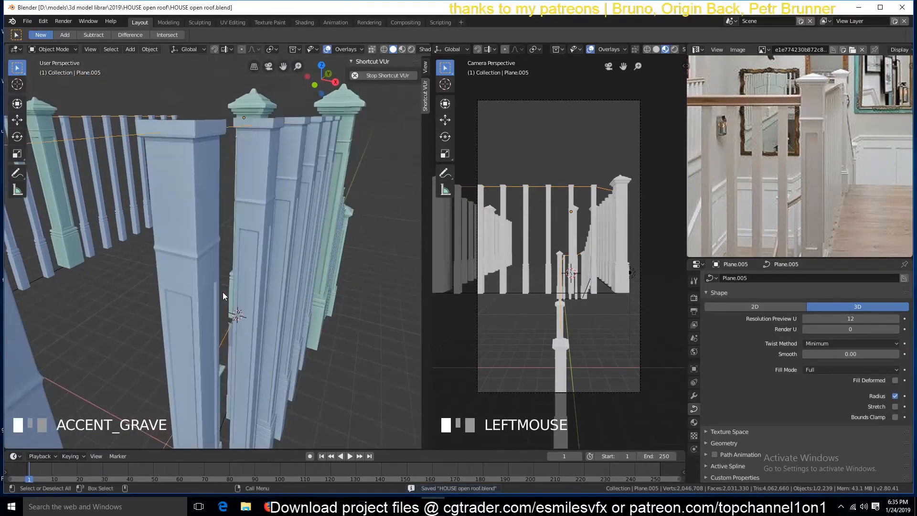
scroll(741, 450, "down", 3)
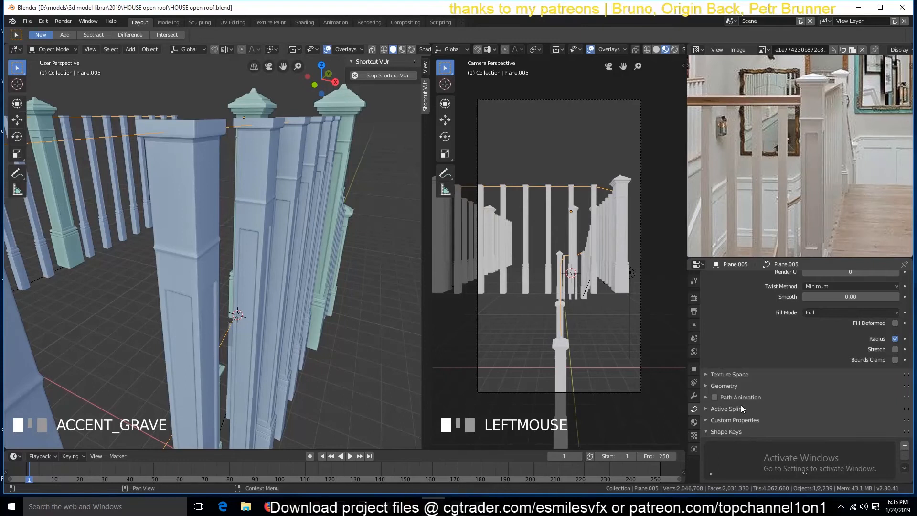
left_click(755, 387)
scroll(807, 415, "down", 4)
left_click_drag(845, 385, 861, 385)
scroll(306, 306, "down", 3)
key("alt+a")
key("grave")
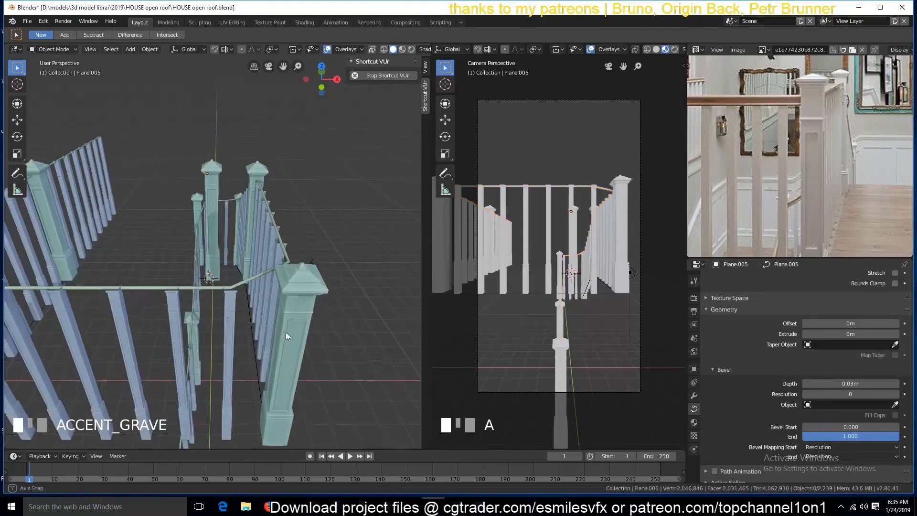
scroll(286, 332, "down", 2)
key("ctrl+s")
Add a Bezier circle in front view, place it above the posts, and rotate it 90° about X
key("KP_1")
middle_click_drag(297, 310, 248, 313)
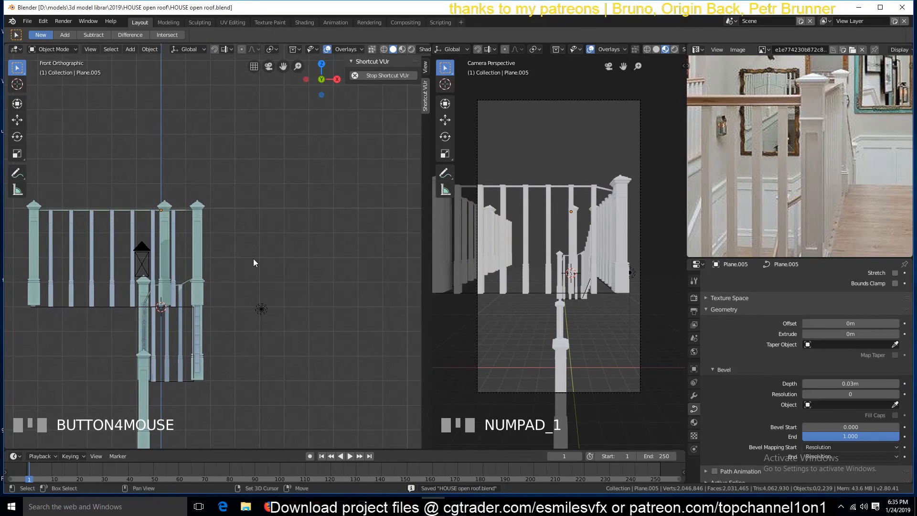
key("shift+a")
mouse_move(254, 259)
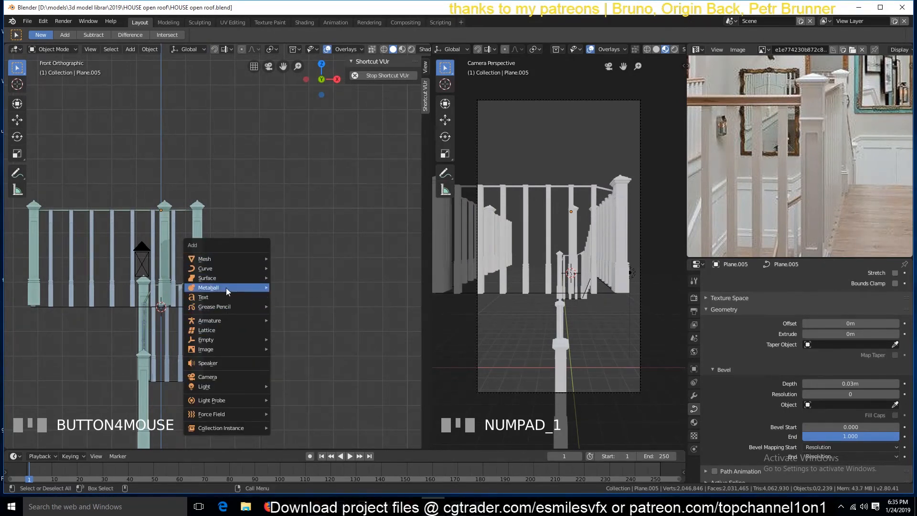
mouse_move(225, 268)
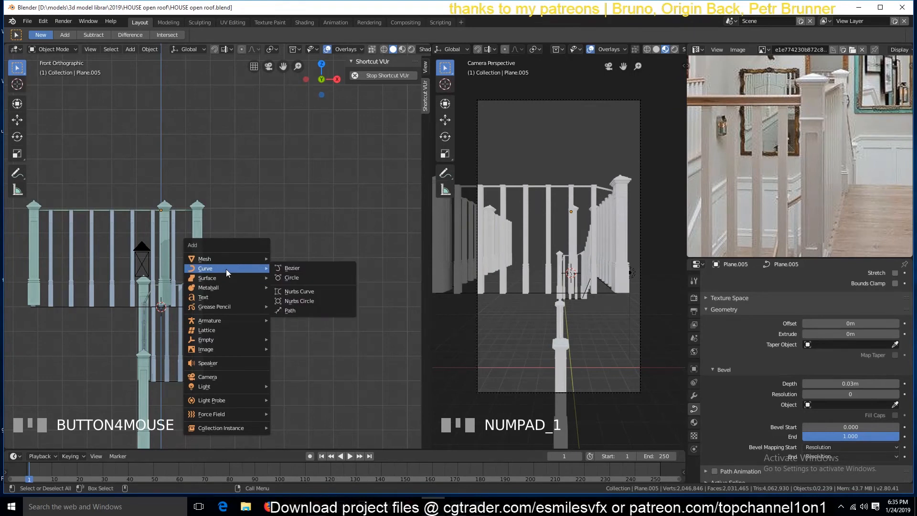
left_click(295, 278)
key("g")
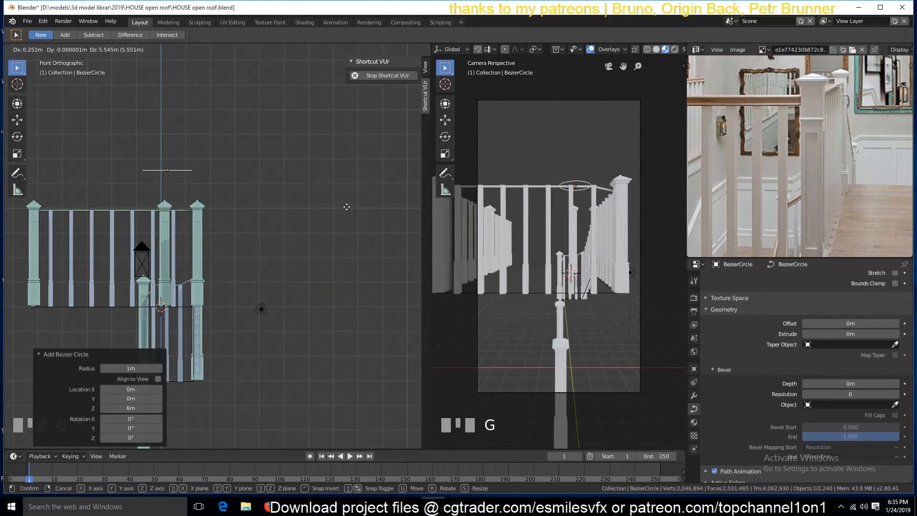
left_click(373, 204)
type("rx90")
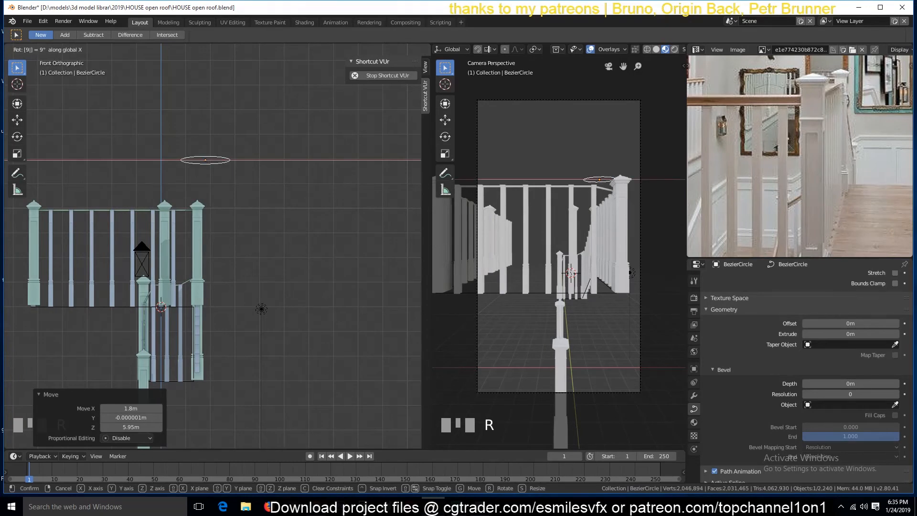
left_click(368, 202)
Try Vector handles on the Bezier circle's control points and delete the circle
key("KP_Decimal")
key("KP_1")
key("Tab")
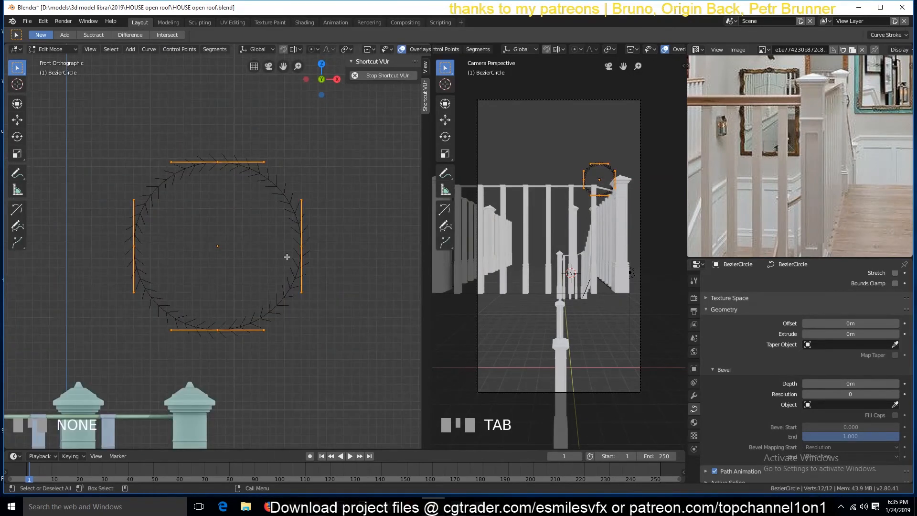
key("v")
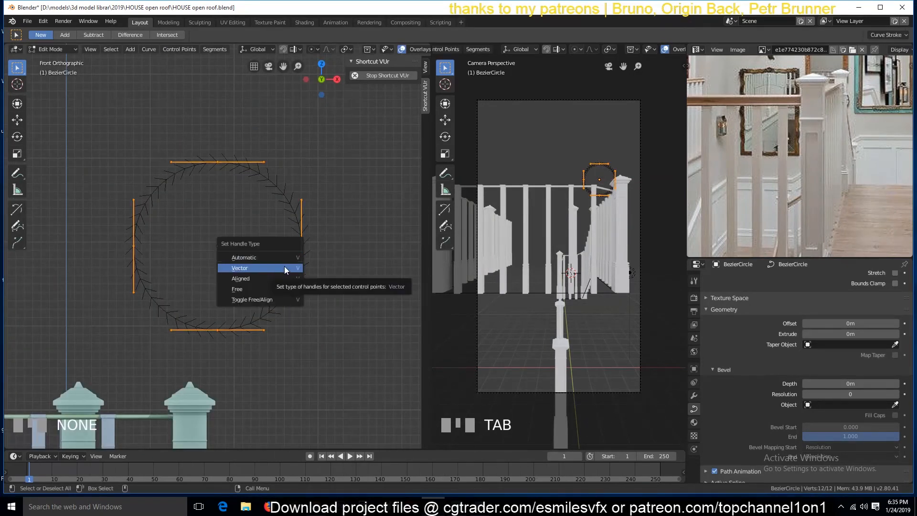
left_click(284, 268)
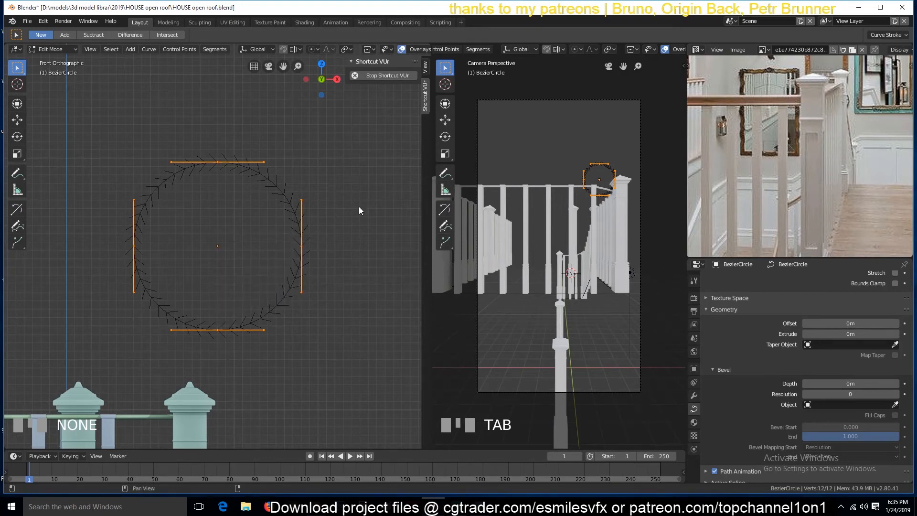
key("Tab")
key("Delete")
Place the 3D cursor above the posts in front view and add a 2 m mesh plane there
right_click(224, 214, "shift")
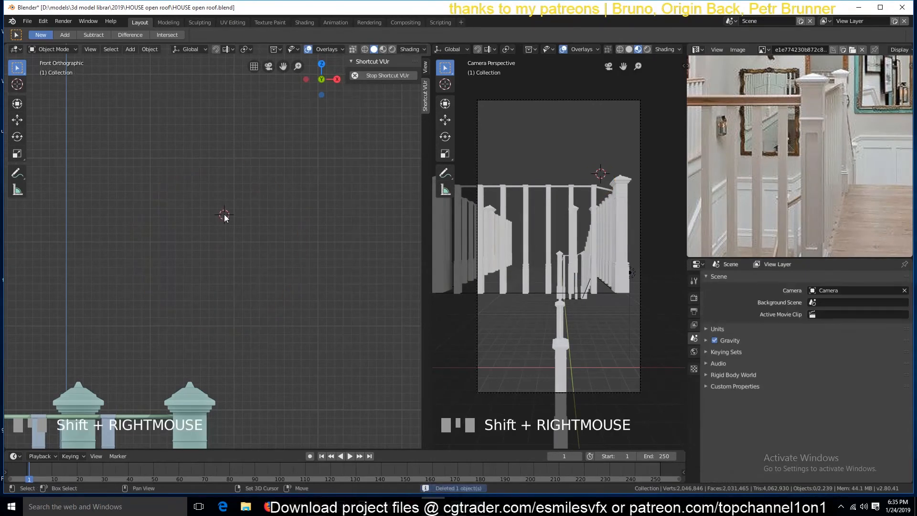
key("shift+a")
mouse_move(231, 214)
left_click(276, 216)
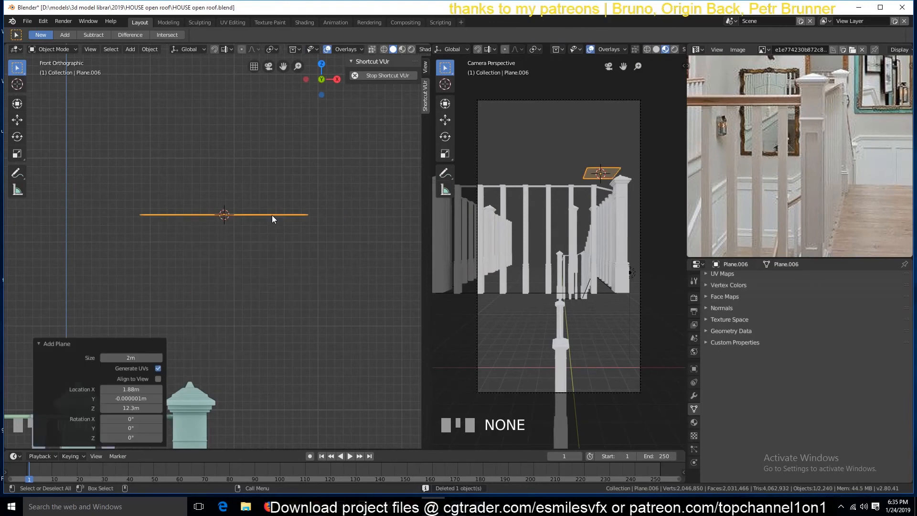
Rotate the new plane 90° about X and scale it down along Z into a wide rectangle
key("r")
key("x")
key("9")
key("0")
left_click(271, 215)
key("s")
key("z")
left_click(274, 298)
Add a centred horizontal loop cut to the plane and bevel it with 2 segments and an offset of about 0.54
key("Tab")
key("ctrl+e")
key("ctrl+r")
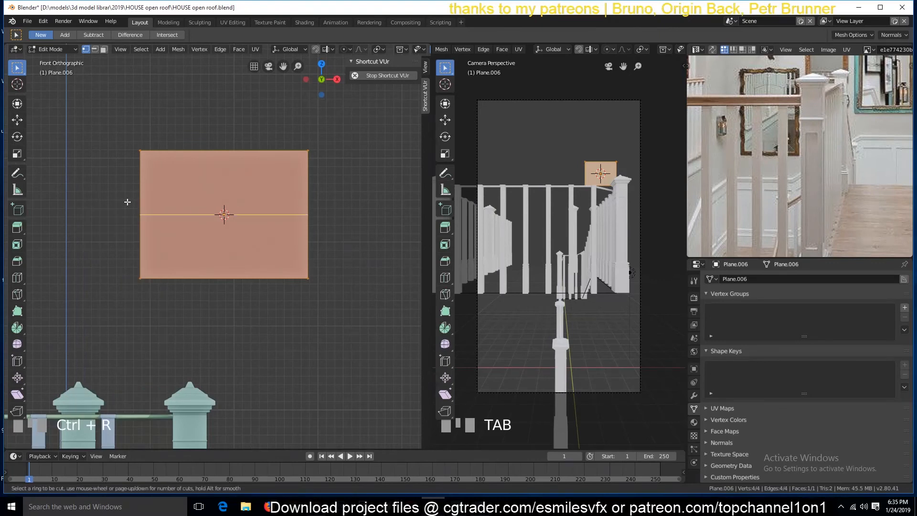
left_click(141, 201)
right_click(143, 201)
key("ctrl+b")
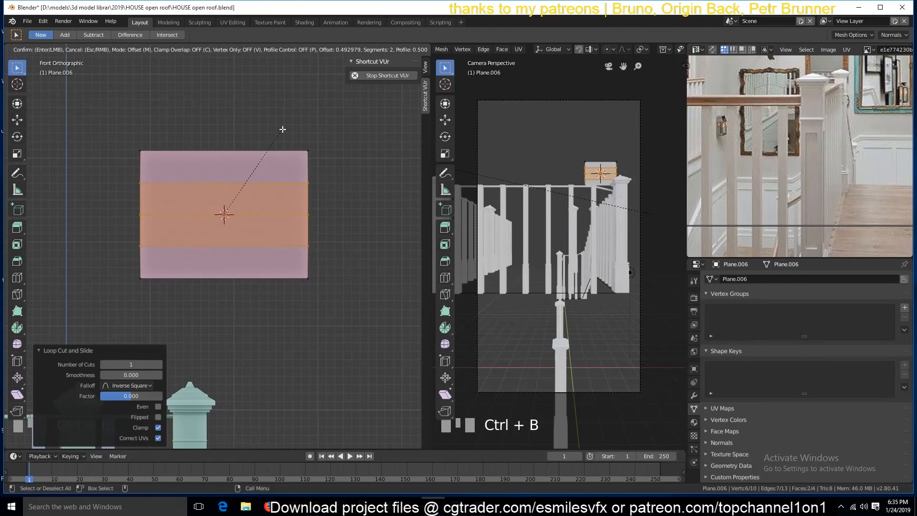
left_click(282, 129)
Add a centred vertical loop cut to the plane and bevel it with 2 segments and an offset of about 0.74
key("ctrl+r")
left_click(224, 157)
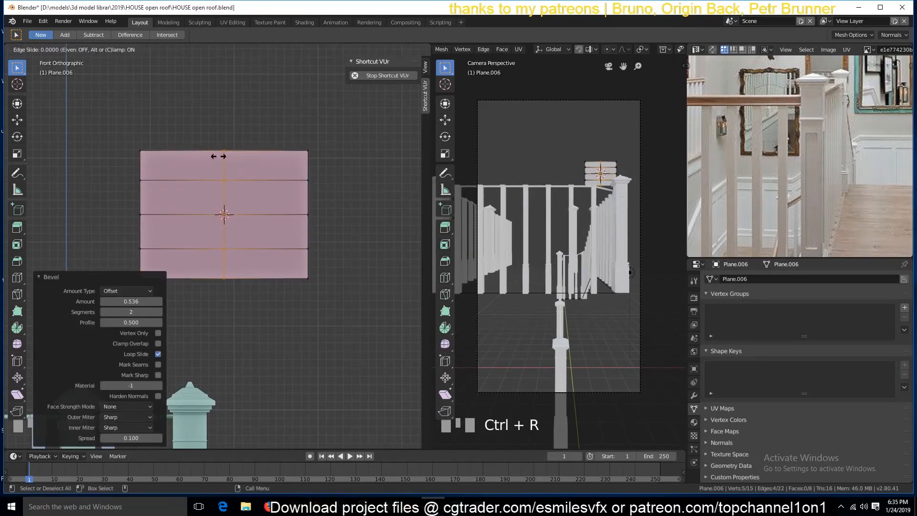
right_click(223, 157)
right_click(299, 218)
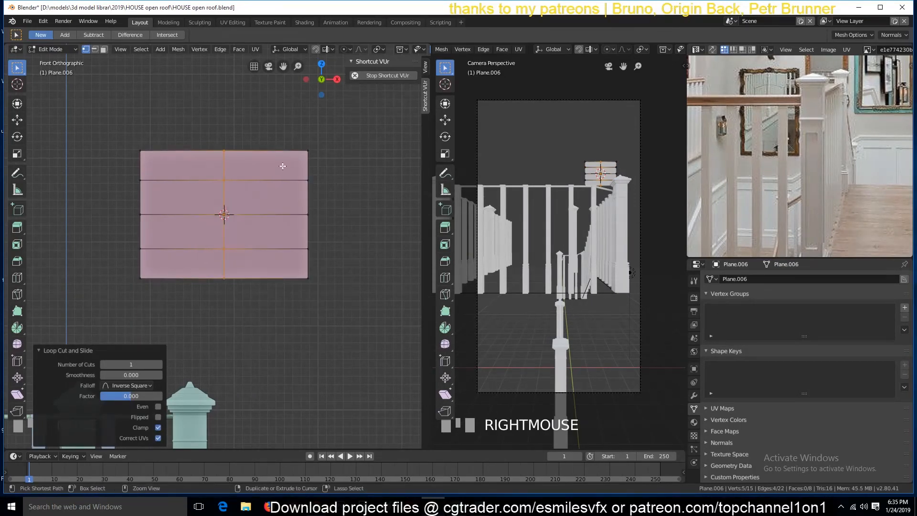
key("ctrl+b")
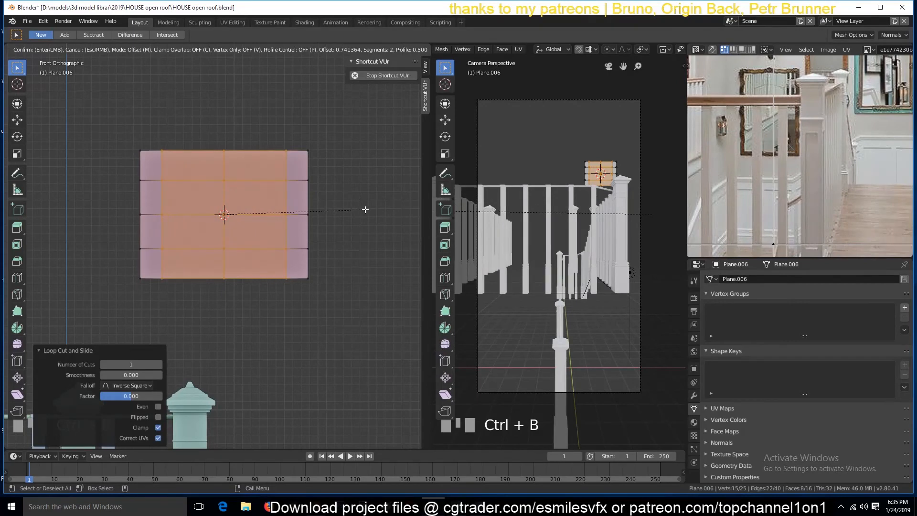
left_click(225, 211)
Delete the three inner vertices of the centre column and the middle vertex on each outer side of the plane
key("alt+a")
left_click(224, 197)
left_click(156, 215, "shift")
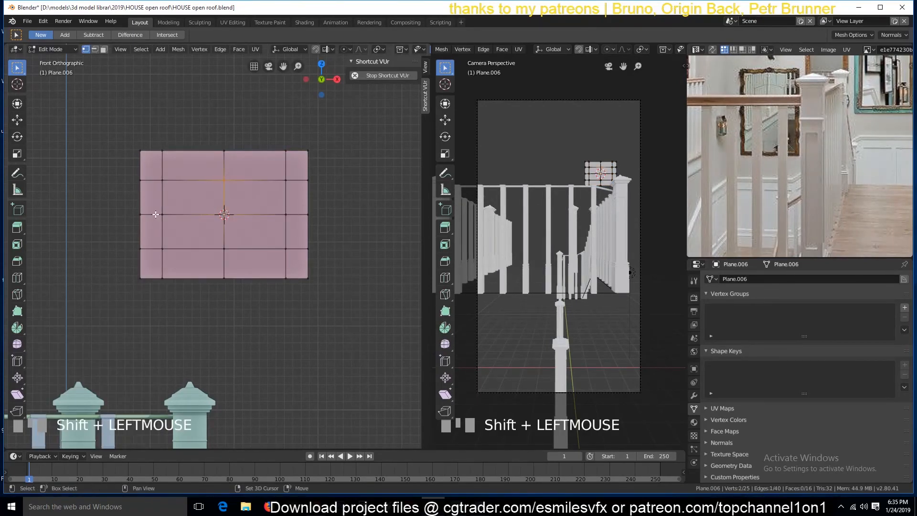
left_click(260, 250, "shift")
key("x")
left_click(262, 249)
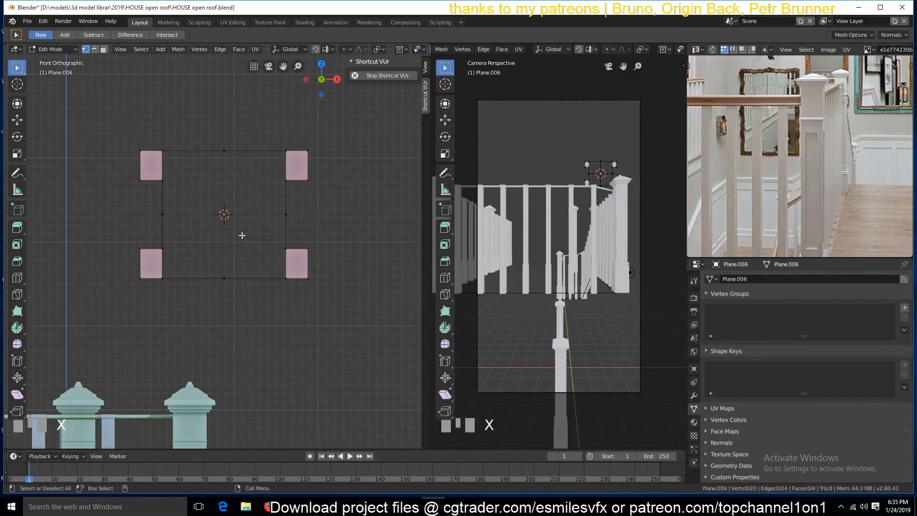
Delete the inner vertical edges of the four corner faces to leave only an I-shaped outline
key("2")
left_click(163, 170)
left_click(163, 268, "shift")
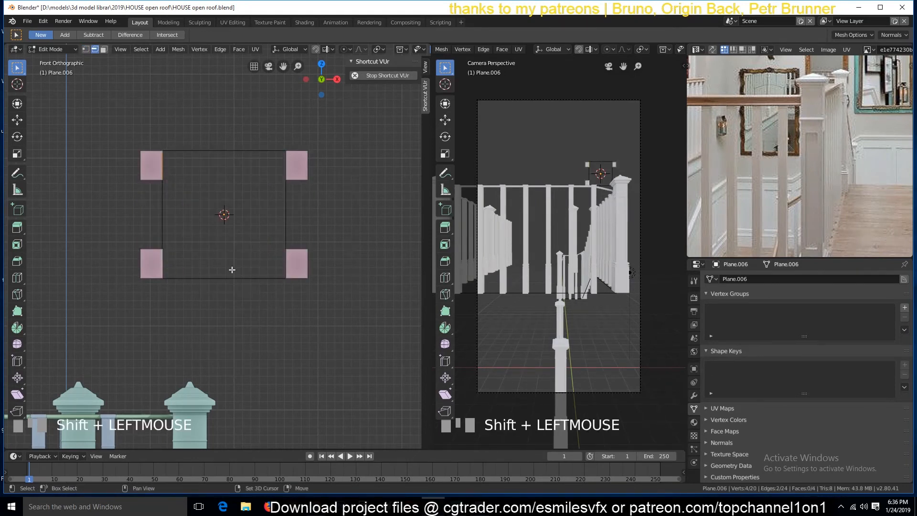
key("x")
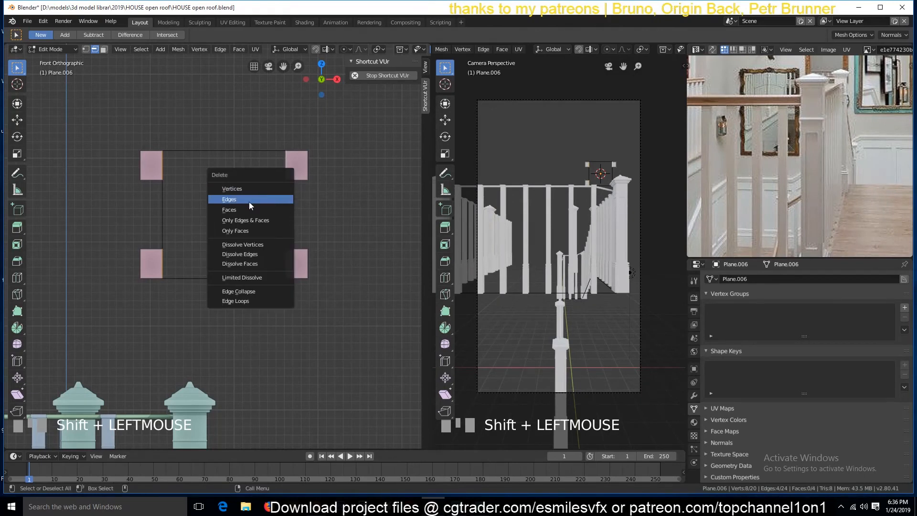
left_click(252, 200)
Dissolve the surplus vertices along the outline's top and bottom edges and in the middle of its two inner sides
key("1")
left_click(156, 152)
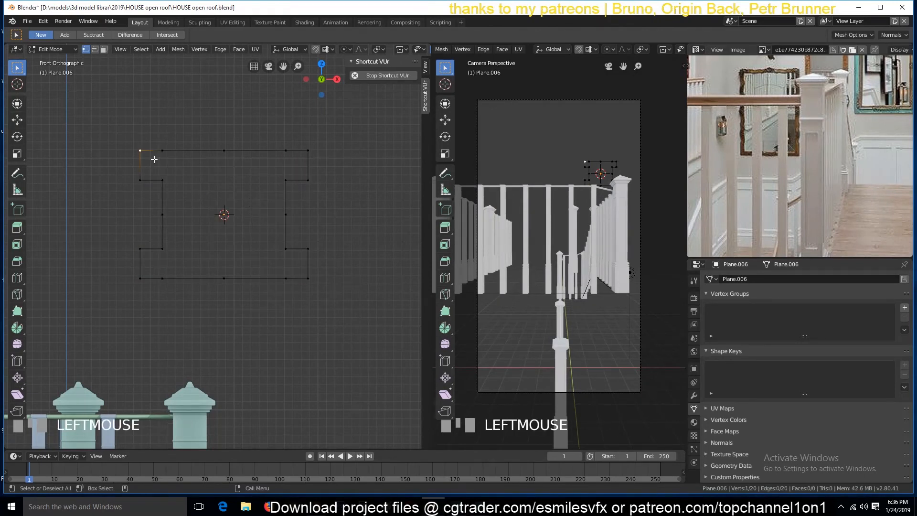
left_click(287, 151, "ctrl")
key("ctrl+x")
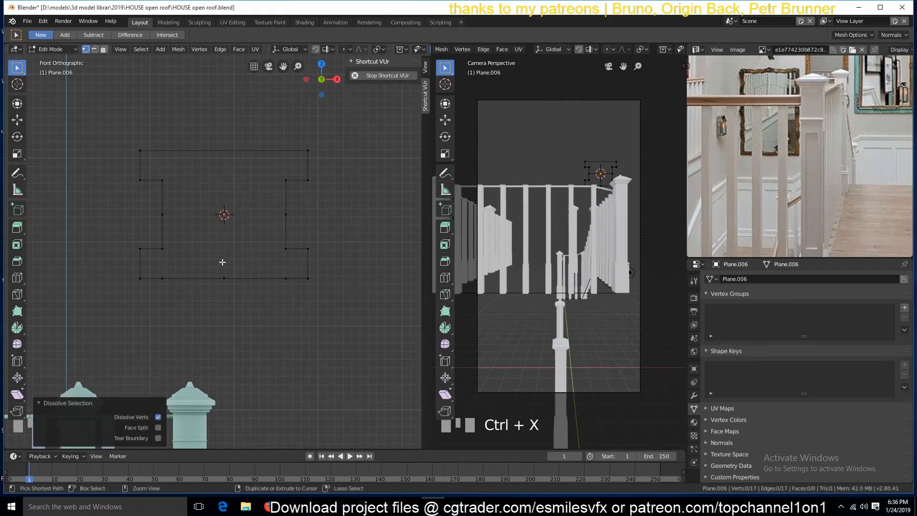
left_click(169, 278)
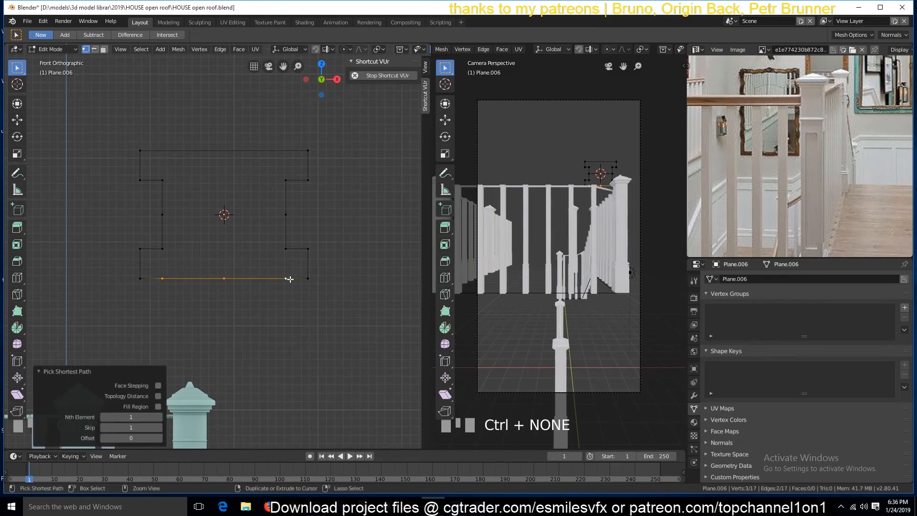
key("ctrl+x")
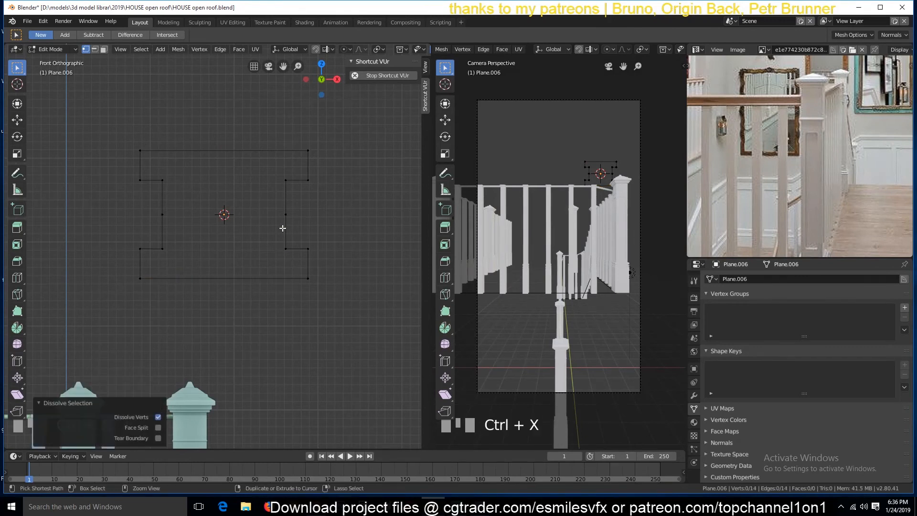
left_click(286, 215)
left_click(163, 215, "shift")
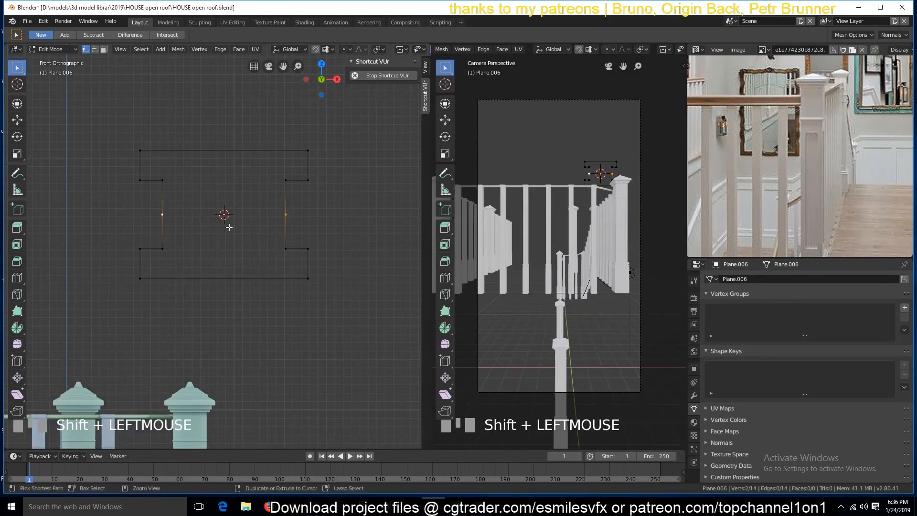
key("ctrl+x")
Round the eight outer corner vertices of the I-shaped outline with a 2-segment vertex bevel, offset about 0.06, and leave Edit Mode
left_click(141, 152)
left_click(310, 151, "shift")
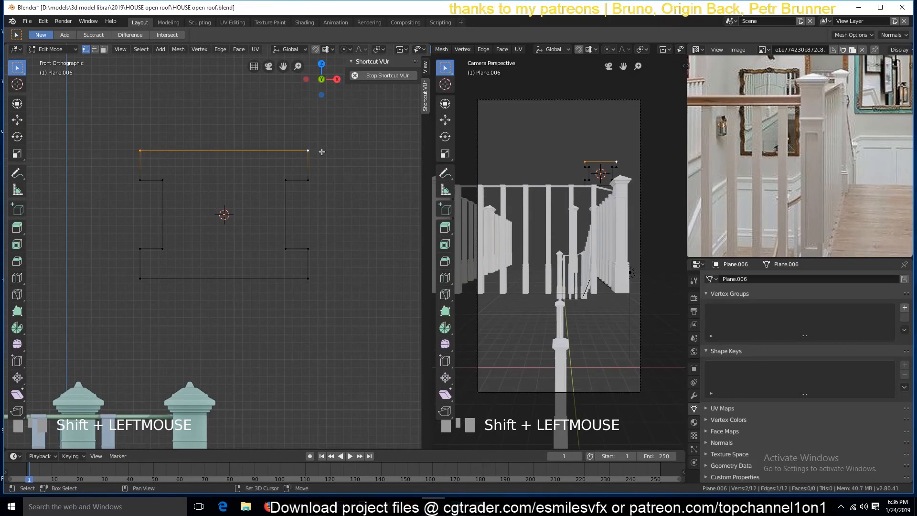
key("shift+ctrl+b")
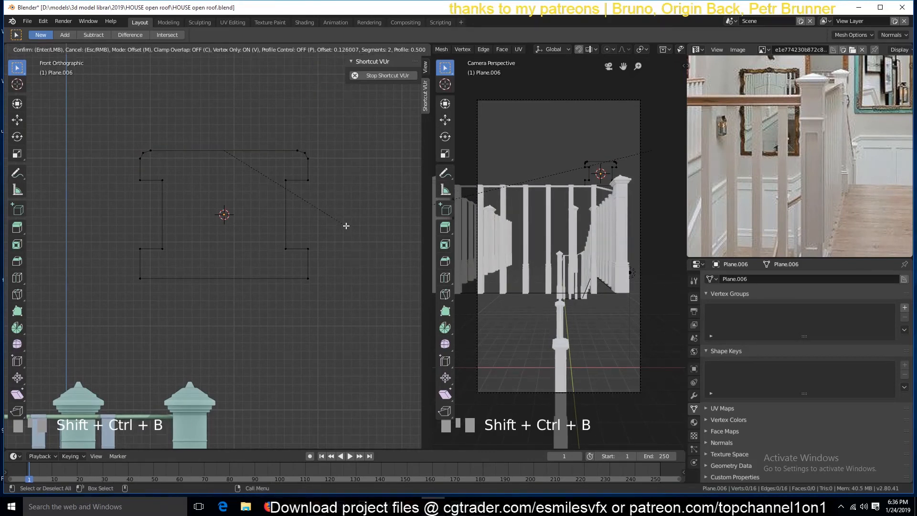
right_click(325, 270)
left_click(308, 278, "shift")
left_click(140, 278, "shift")
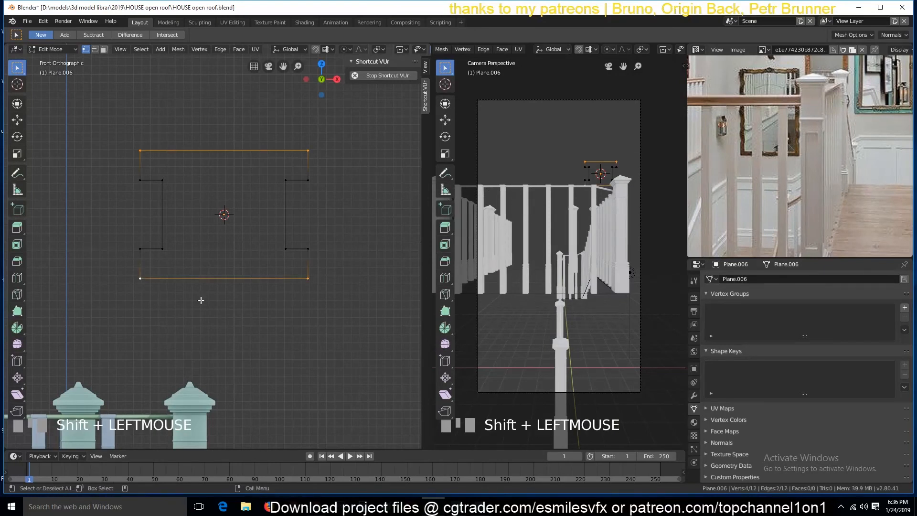
left_click(308, 250, "shift")
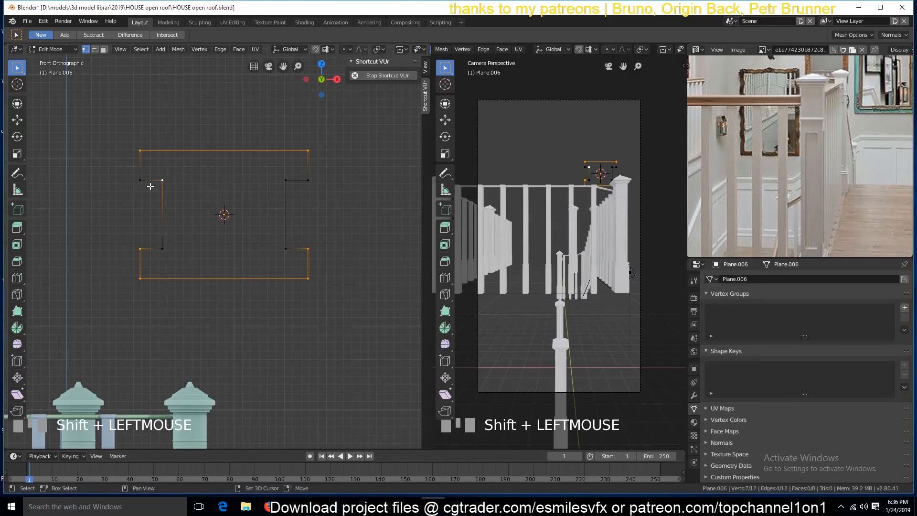
key("z")
left_click(220, 183)
left_click(154, 181, "shift")
left_click(315, 187, "shift")
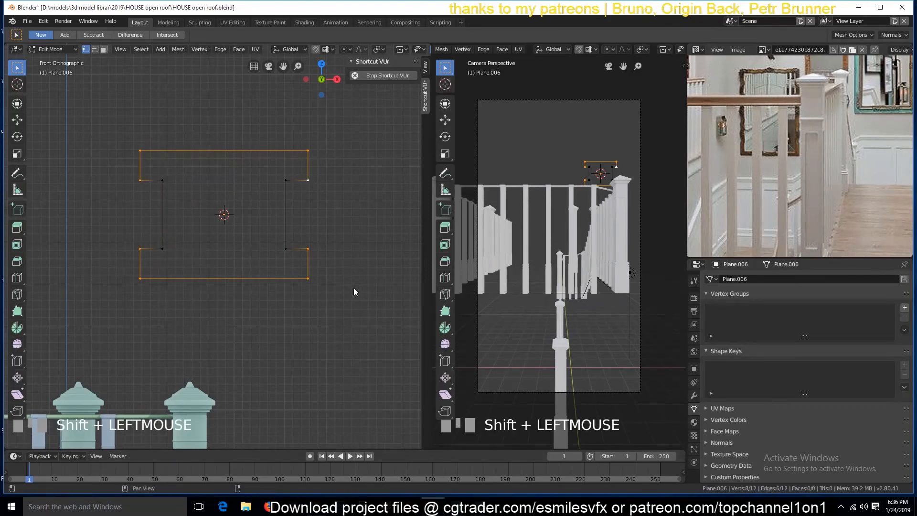
key("ctrl+shift+b")
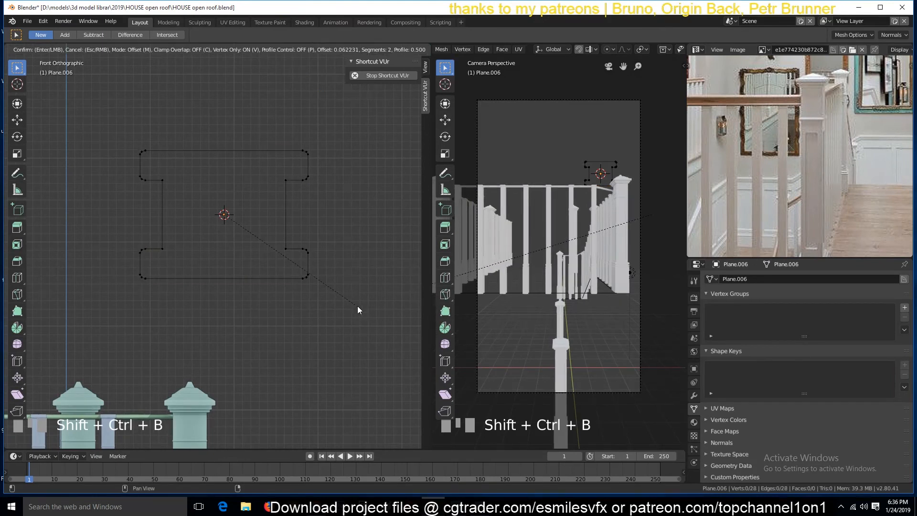
left_click(360, 308)
key("Tab")
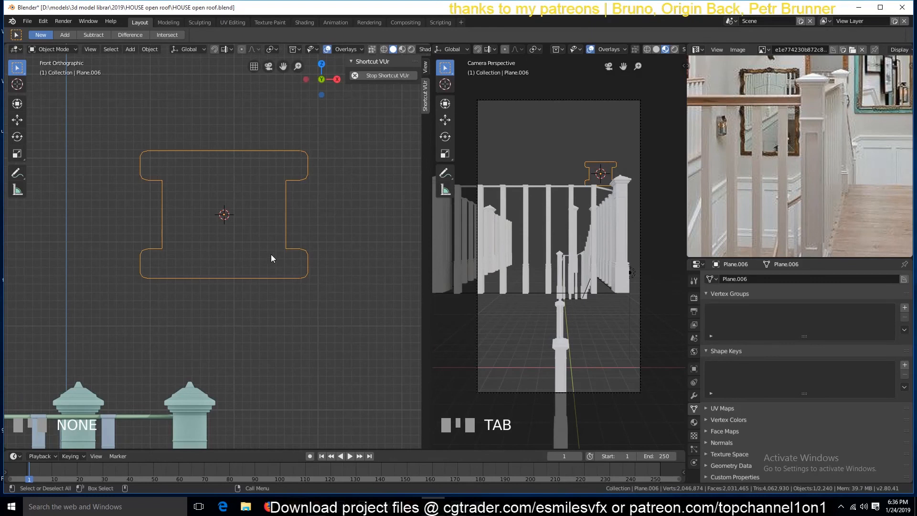
Convert the I-shaped mesh outline to a curve and save the file
right_click(278, 270)
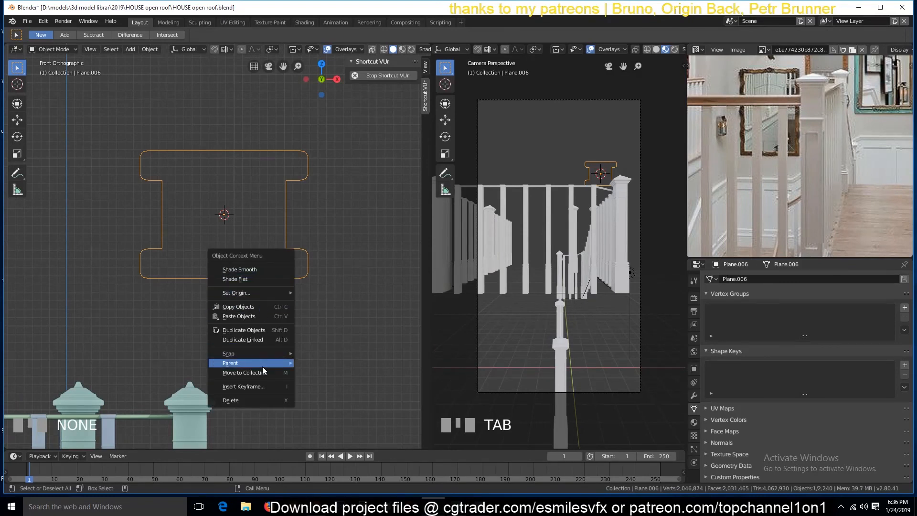
left_click(154, 49)
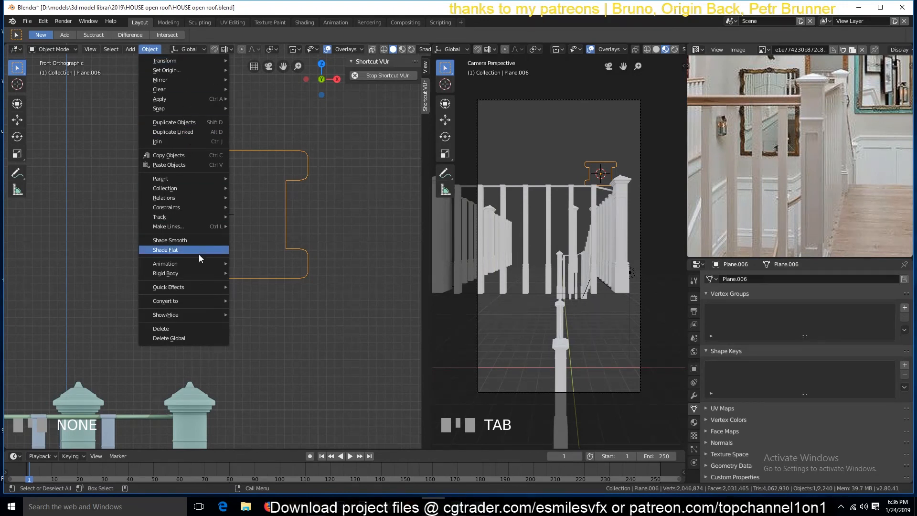
mouse_move(199, 300)
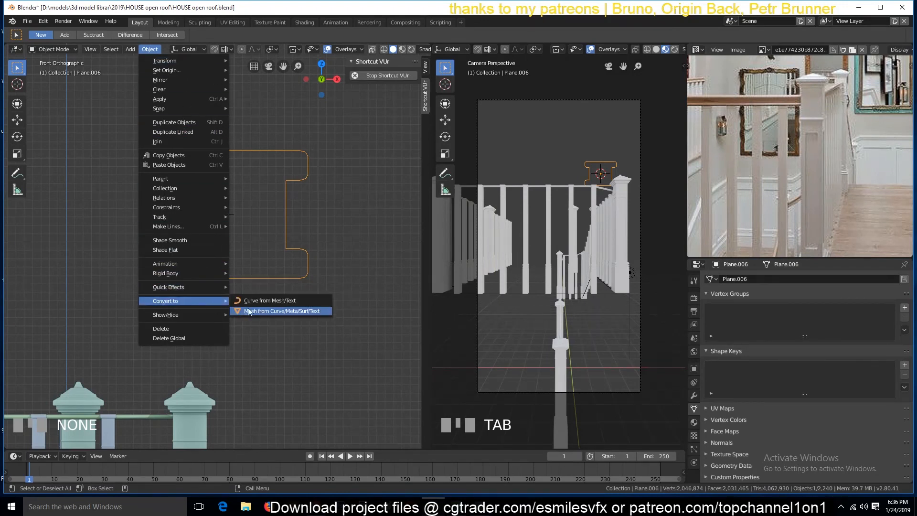
left_click(274, 301)
key("Tab")
key("Tab")
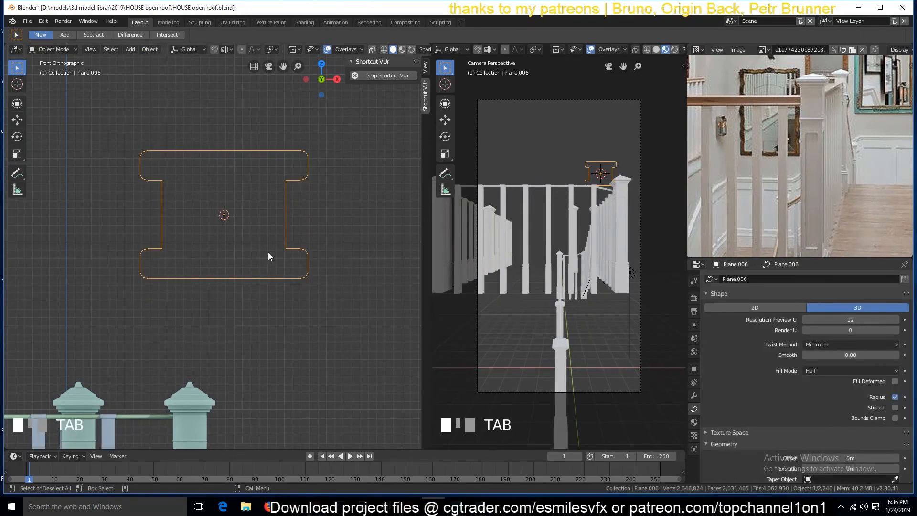
scroll(268, 259, "up", 2)
scroll(268, 259, "down", 4)
key("ctrl+s")
Try to isolate the rail curve together with the profile curve in local view
middle_click_drag(226, 296, 140, 309)
left_click(165, 332)
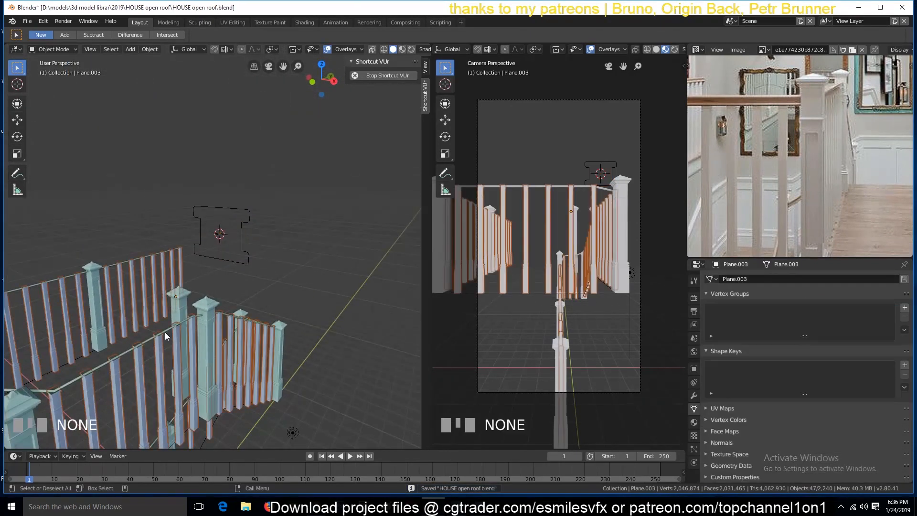
left_click(169, 331)
key("g")
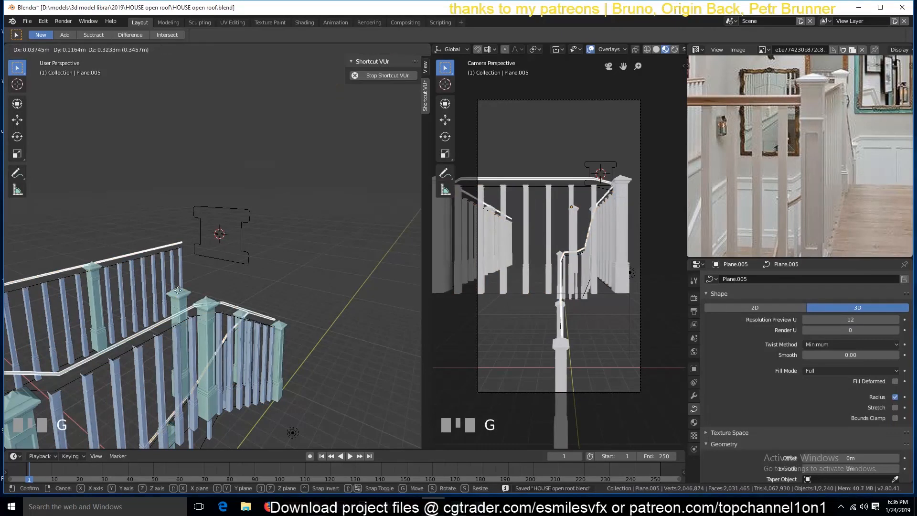
right_click(209, 238)
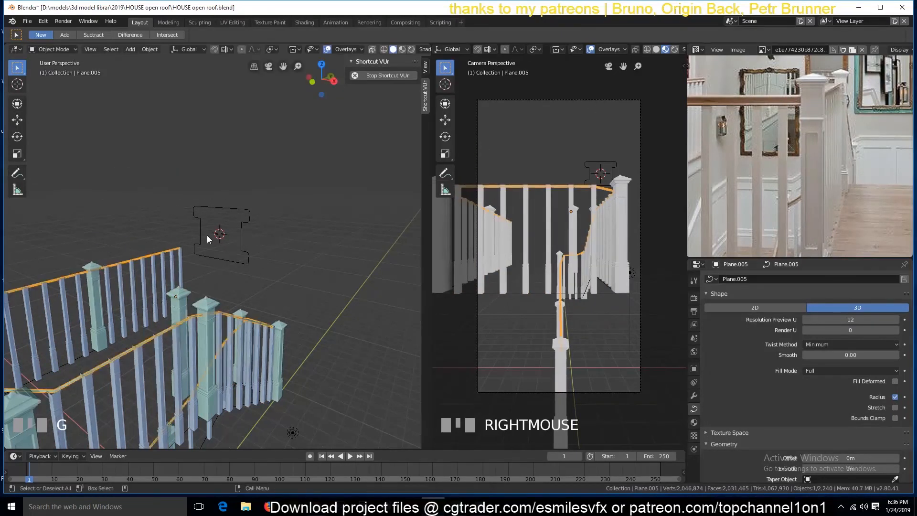
left_click(239, 216, "shift")
key("KP_Divide")
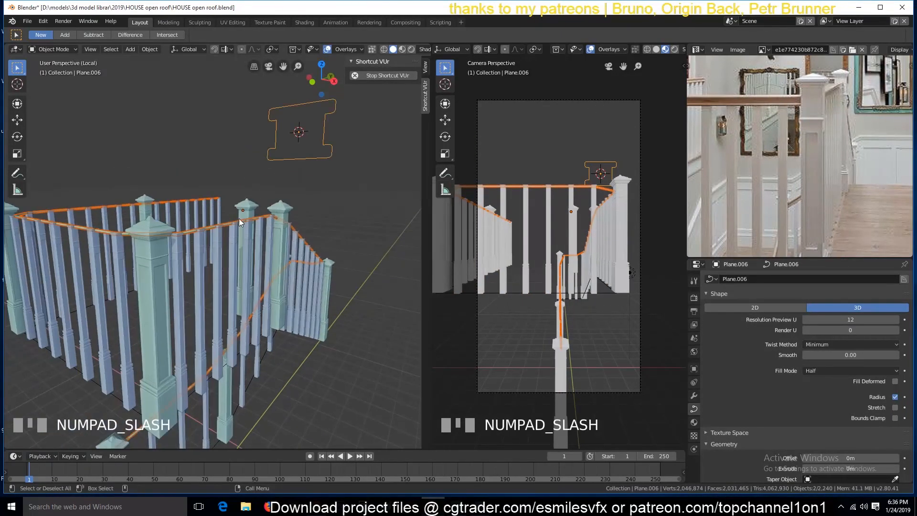
key("alt+a")
left_click(225, 226)
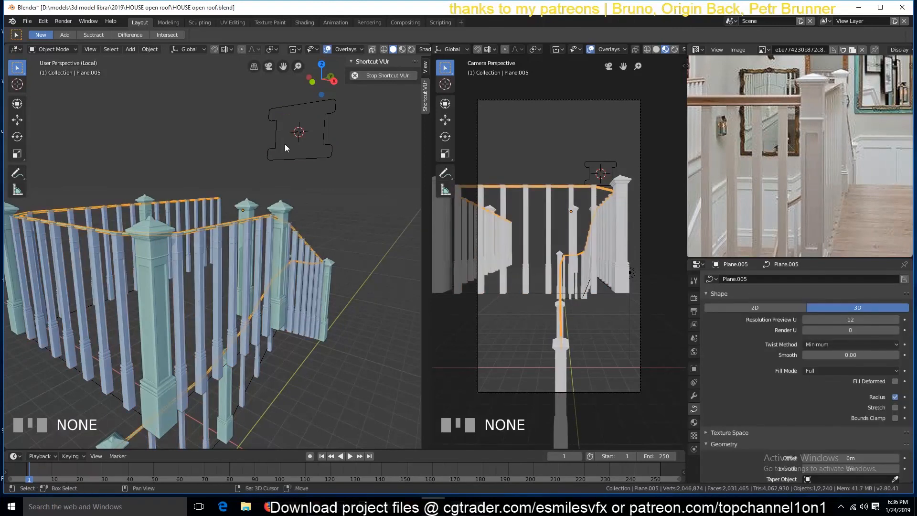
left_click(277, 132, "shift")
key("KP_Divide")
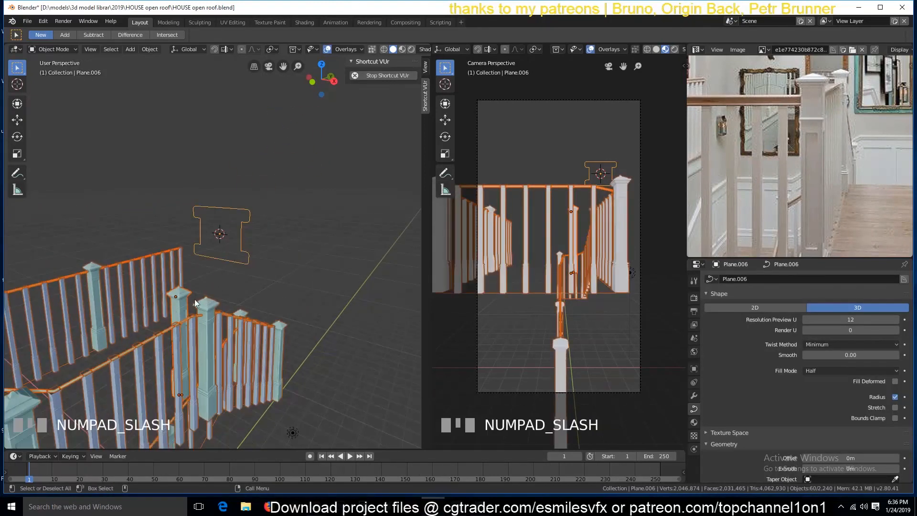
Select only the rail curve and the I-shaped profile curve, isolate them in local view, and clear the selection
left_click(170, 329)
left_click(210, 206, "shift")
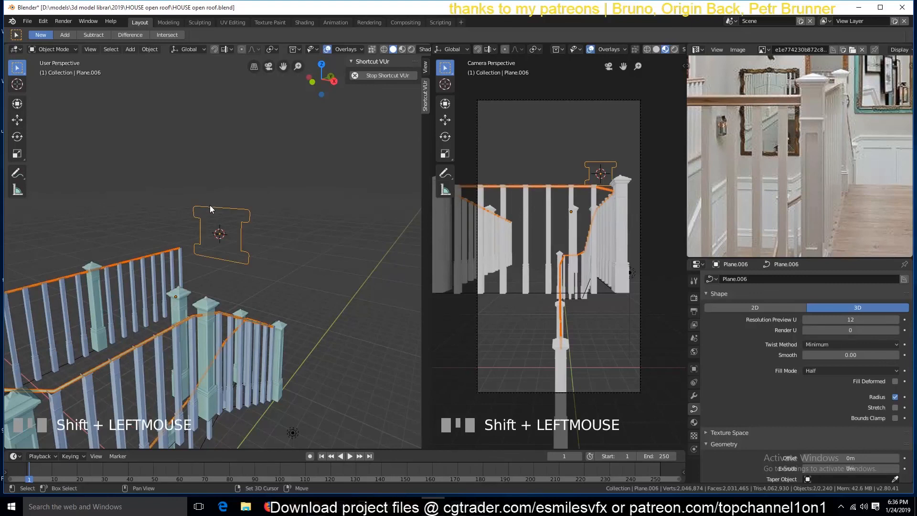
key("KP_Divide")
scroll(213, 208, "up", 3)
key("alt+a")
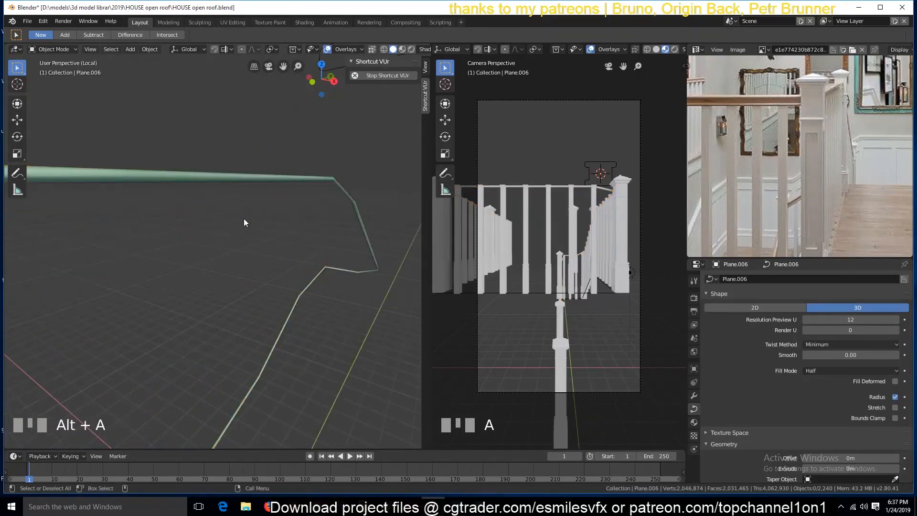
scroll(244, 220, "down", 2)
Assign the I-shaped profile curve Plane.006 as the rail curve's bevel object
left_click(245, 220)
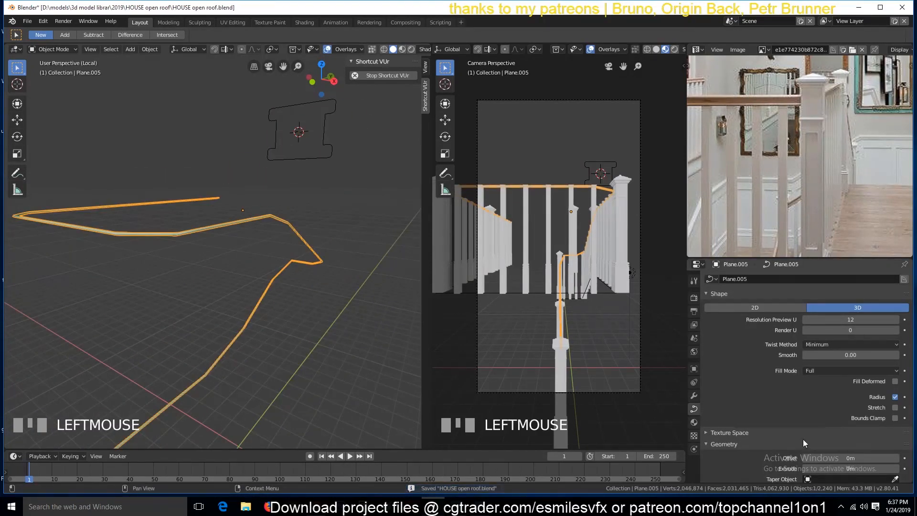
scroll(804, 439, "down", 8)
left_click(896, 385)
left_click(326, 135)
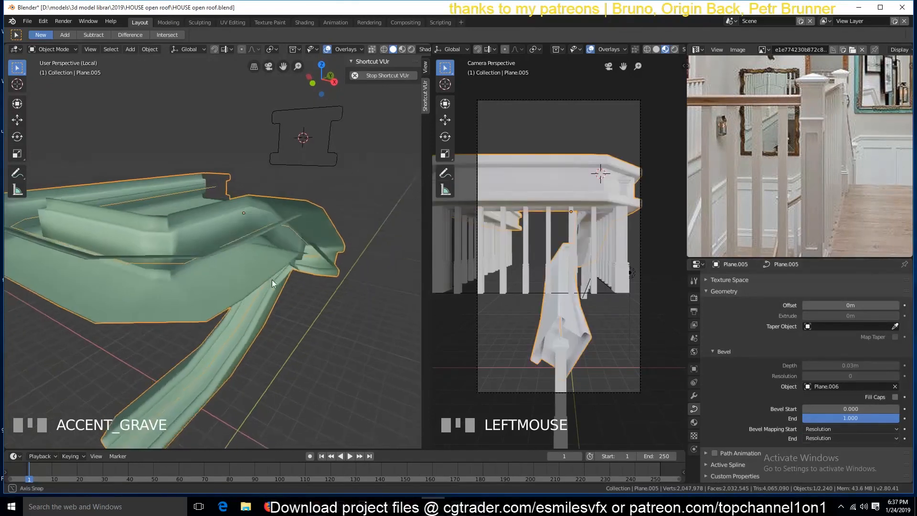
key("Tab")
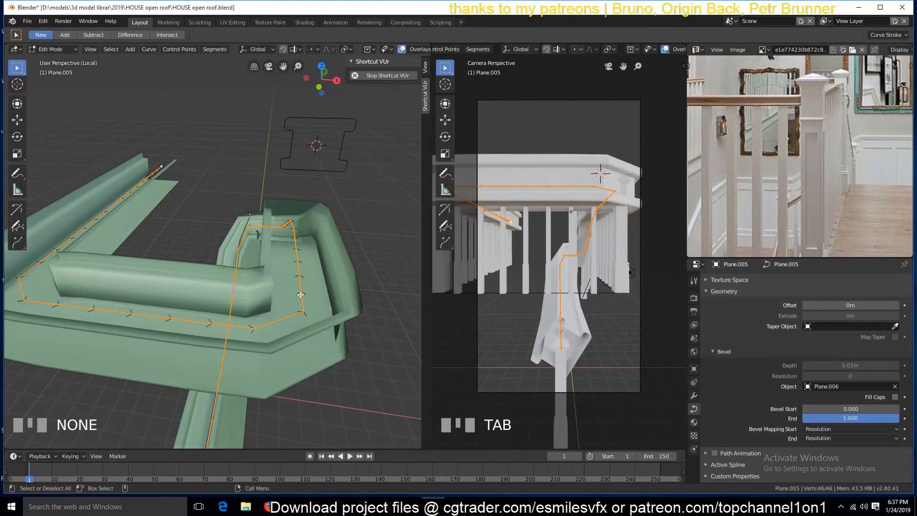
key("Tab")
scroll(854, 414, "down", 3)
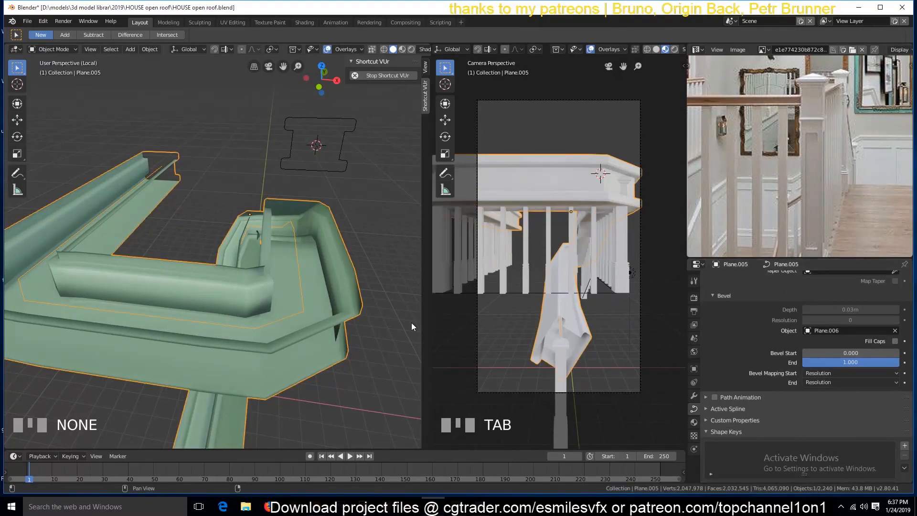
key("grave")
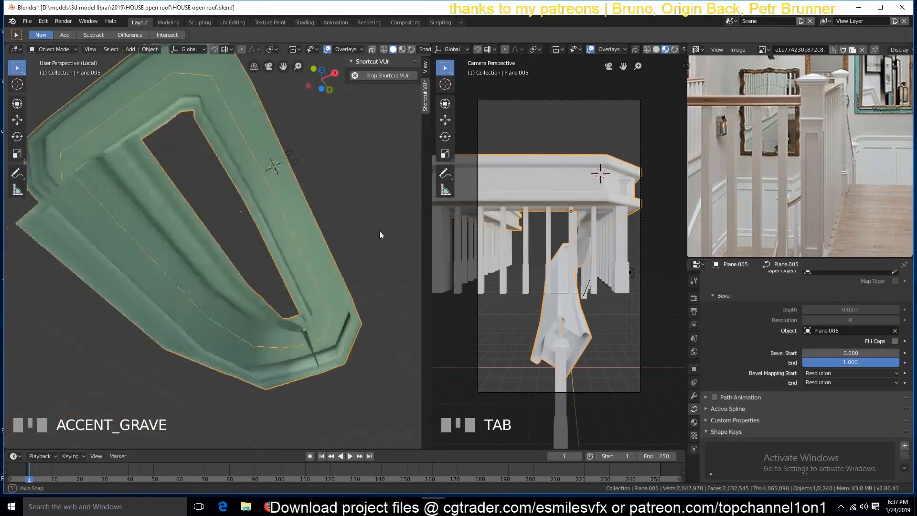
middle_click_drag(424, 314, 383, 335)
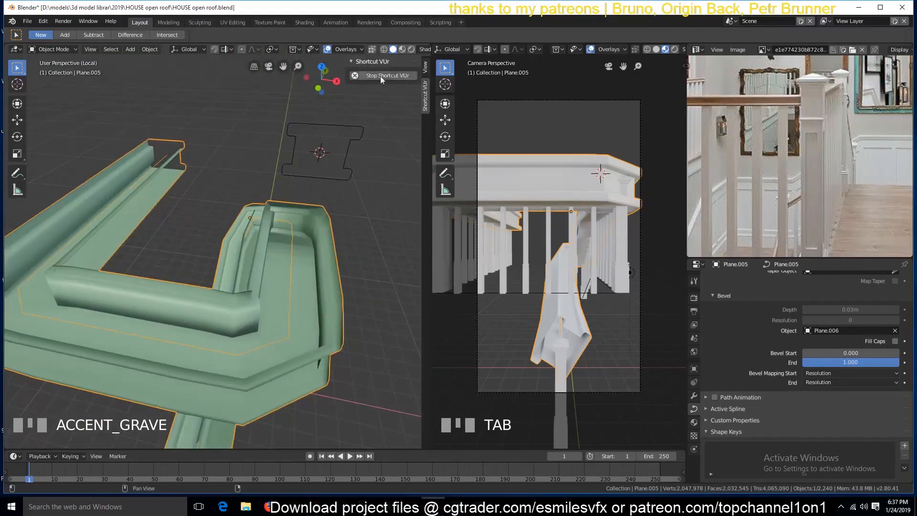
Switch the working viewport to LookDev shading and save the file
left_click(401, 50)
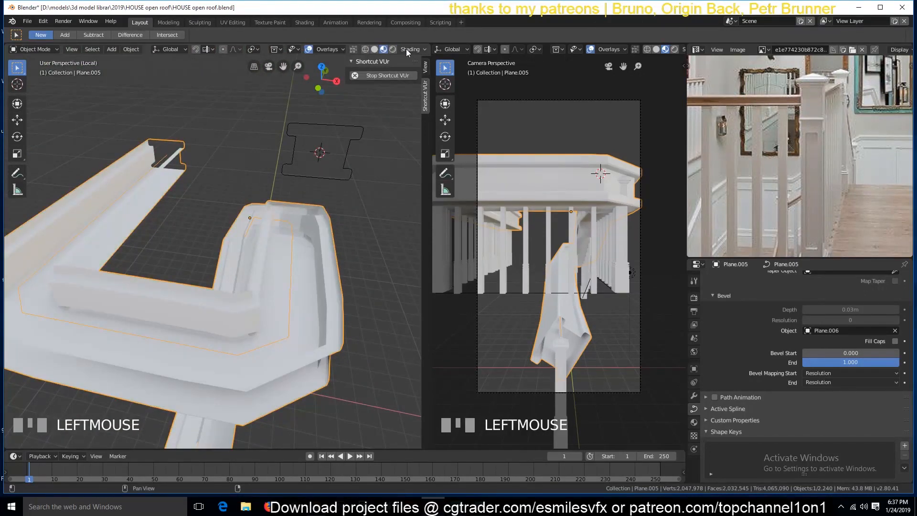
left_click(406, 48)
key("grave")
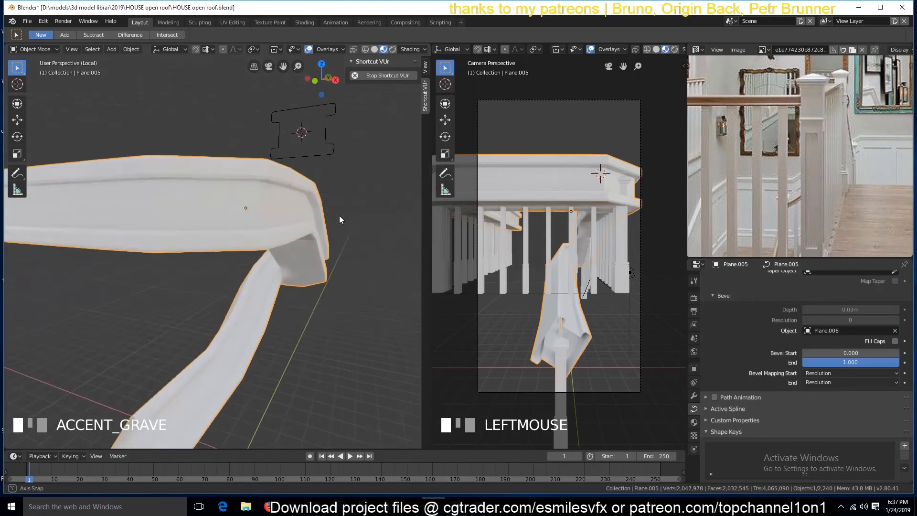
middle_click_drag(310, 228, 301, 259)
key("ctrl+s")
Scale the I-shaped profile curve down to about 0.099 in Object Mode to slim the handrail
left_click(334, 141)
key("Tab")
key("Tab")
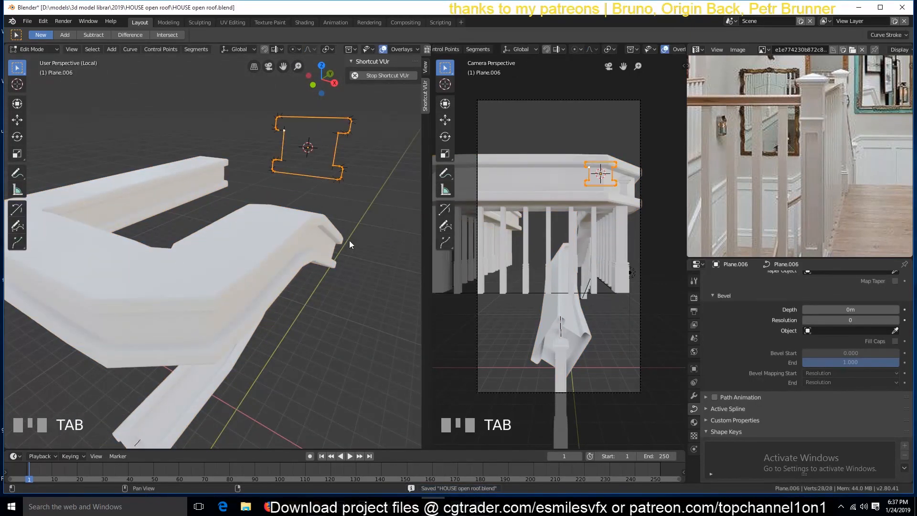
key("s")
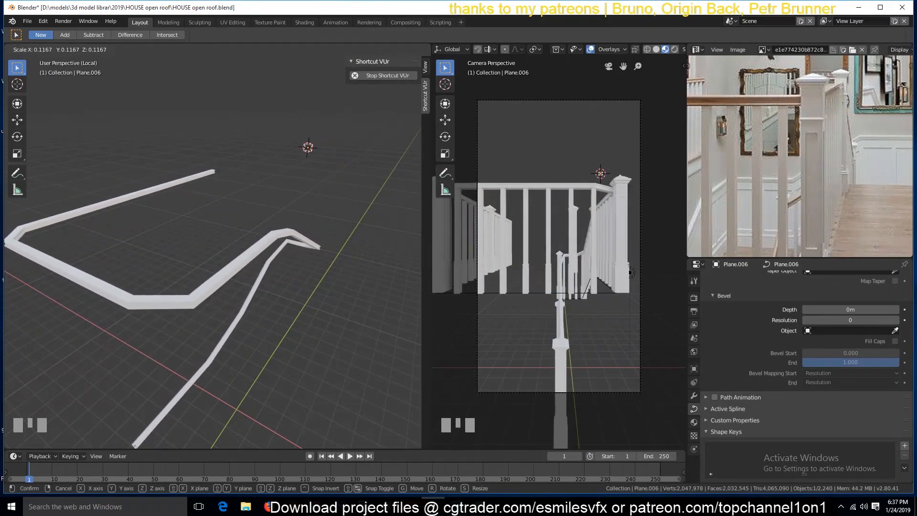
left_click(285, 178)
Select the rail curve and leave local view to bring back the posts and balusters
key("KP_7")
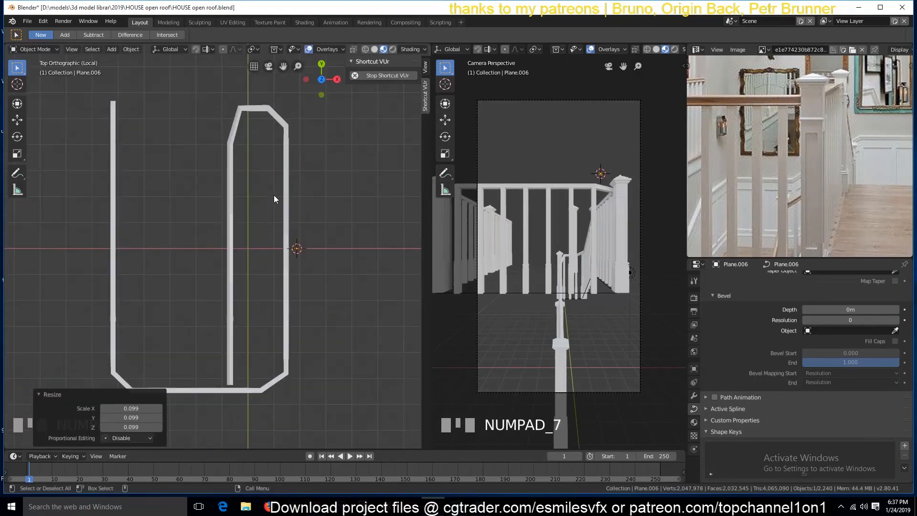
left_click(279, 381)
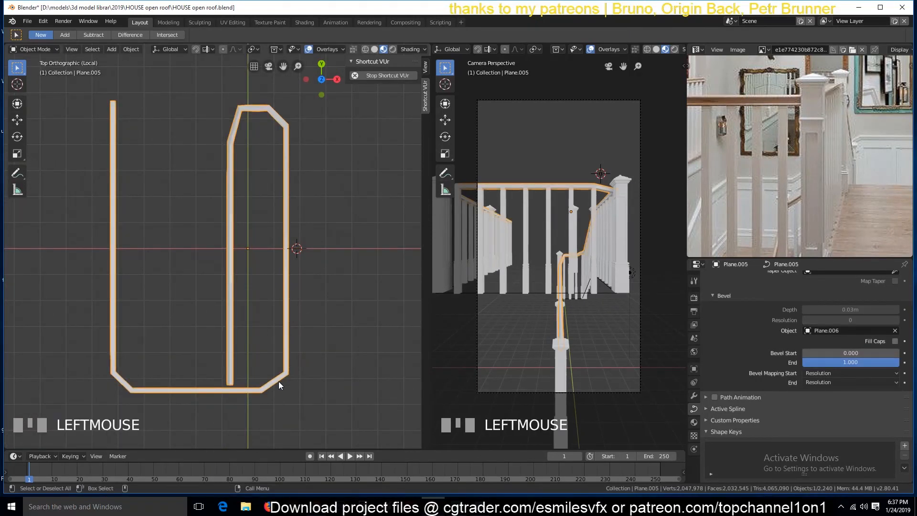
key("KP_Divide")
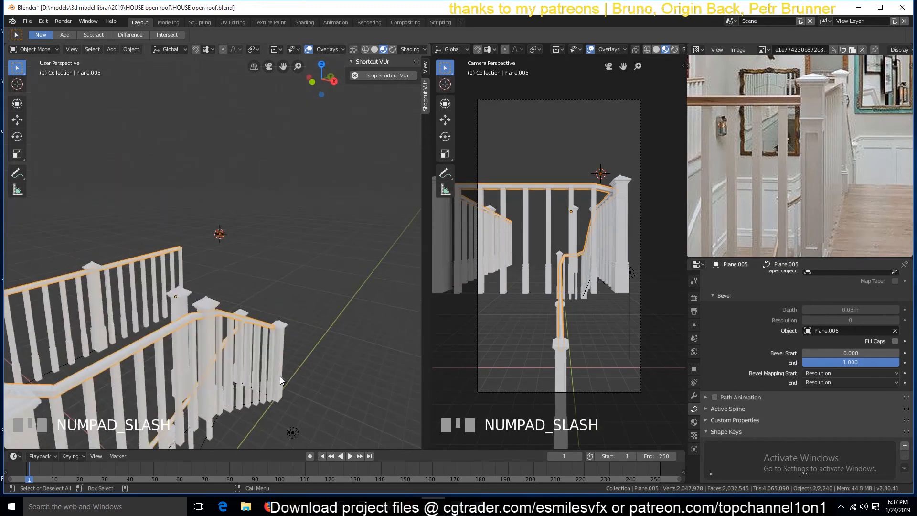
scroll(260, 301, "down", 2)
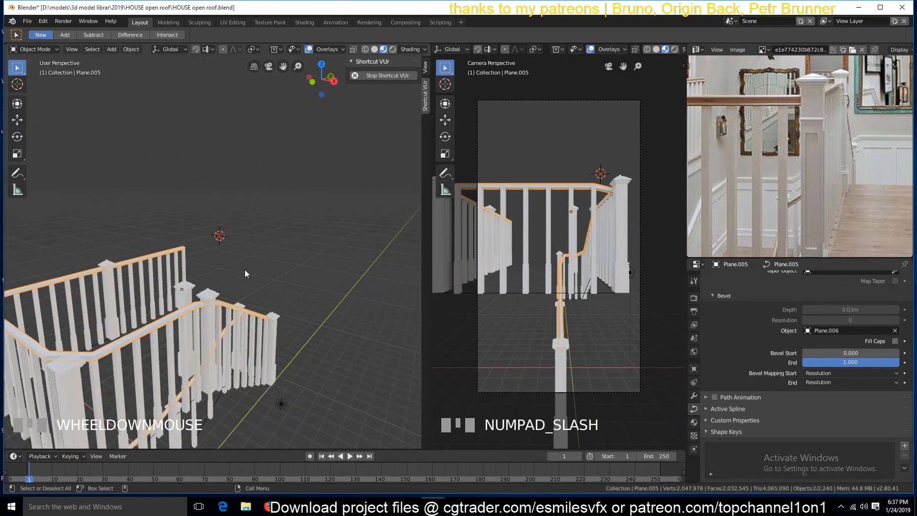